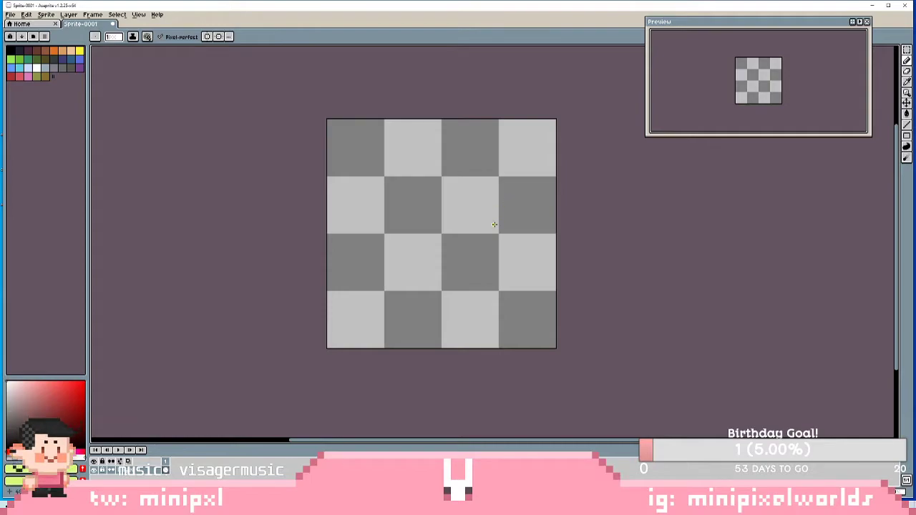
- Switch to Streamlabs OBS, set the Mic/Aux audio monitoring to Monitor Off, and return to Aseprite
{"action": "key", "text": "alt+Tab"}
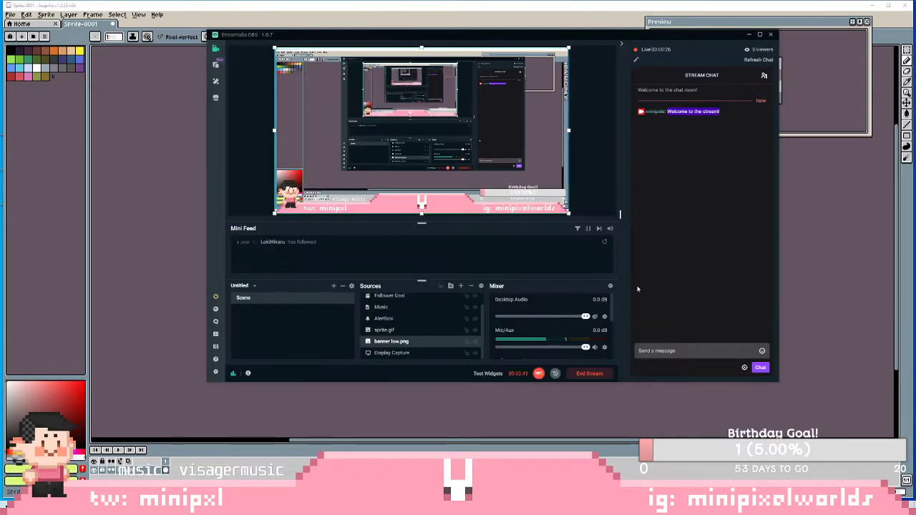
{"action": "left_click", "coordinate": [610, 286]}
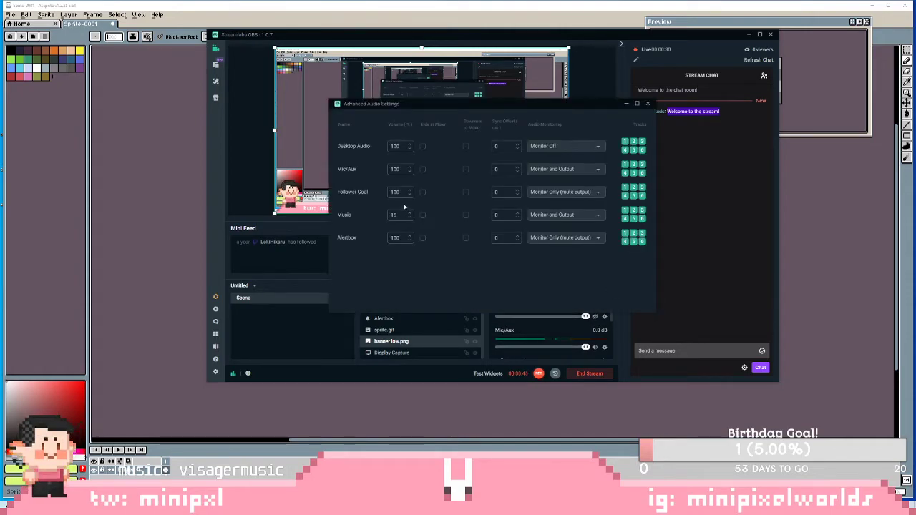
{"action": "left_click", "coordinate": [575, 166]}
{"action": "left_click", "coordinate": [574, 180]}
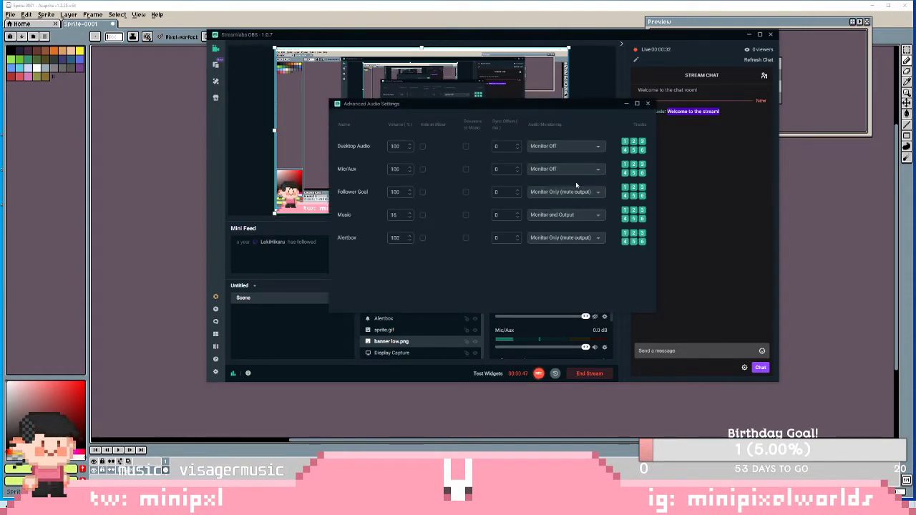
{"action": "left_click", "coordinate": [648, 104]}
{"action": "left_click", "coordinate": [157, 129]}
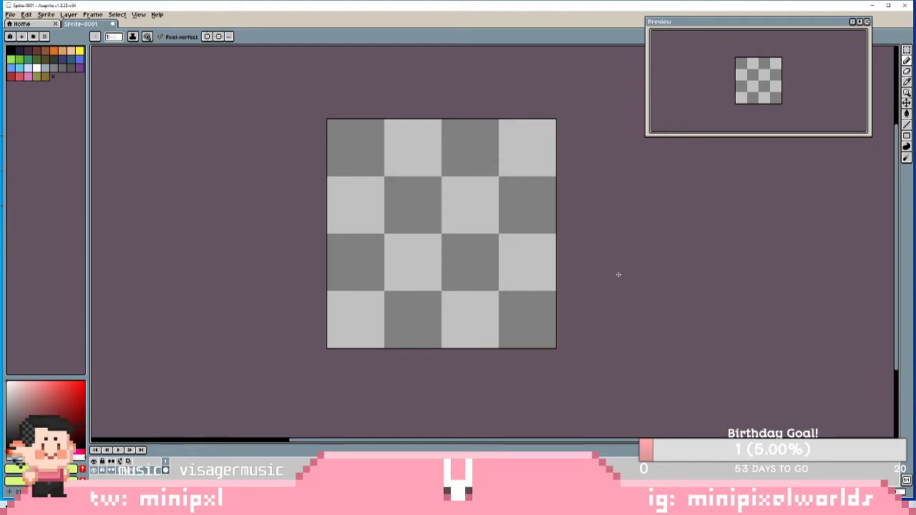
- Scribble a freehand lime-green test stroke across the canvas and undo it
{"action": "mouse_move", "coordinate": [546, 239]}
{"action": "left_mouse_down"}
{"action": "mouse_move", "coordinate": [473, 174]}
{"action": "mouse_move", "coordinate": [401, 228]}
{"action": "left_mouse_up"}
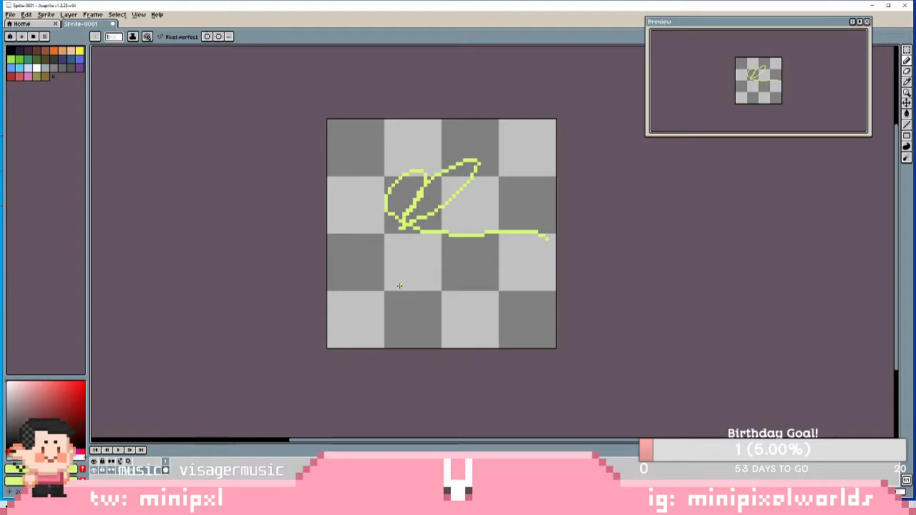
{"action": "key", "text": "ctrl+z"}
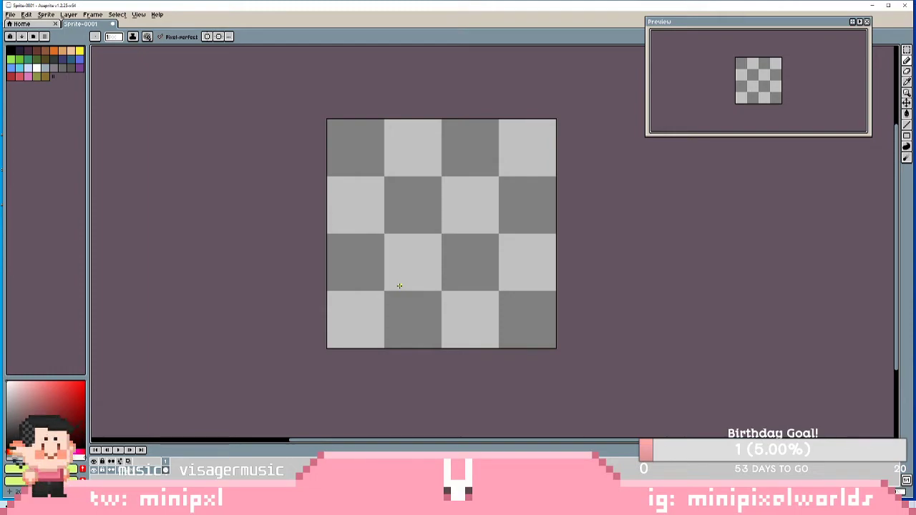
{"action": "key", "text": "XF86AudioPlay"}
{"action": "key", "text": "XF86AudioLowerVolume"}
{"action": "key", "text": "XF86AudioLowerVolume"}
{"action": "key", "text": "XF86AudioLowerVolume"}
{"action": "key", "text": "XF86AudioLowerVolume"}
{"action": "key", "text": "XF86AudioLowerVolume"}
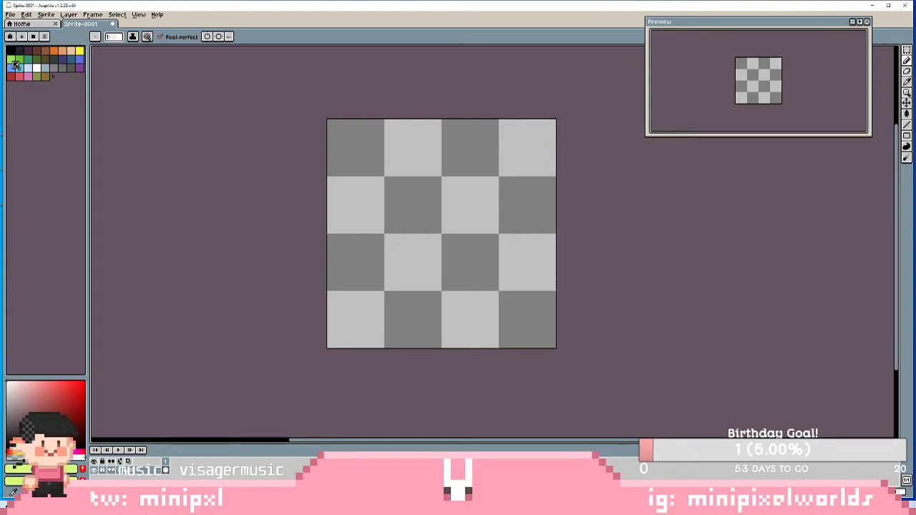
{"action": "left_click", "coordinate": [162, 37]}
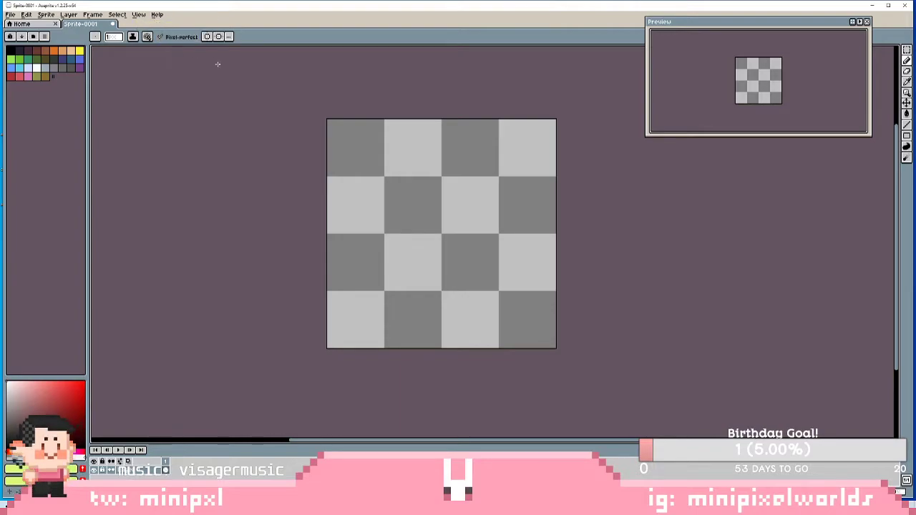
{"action": "left_click", "coordinate": [20, 60]}
{"action": "left_click", "coordinate": [29, 60]}
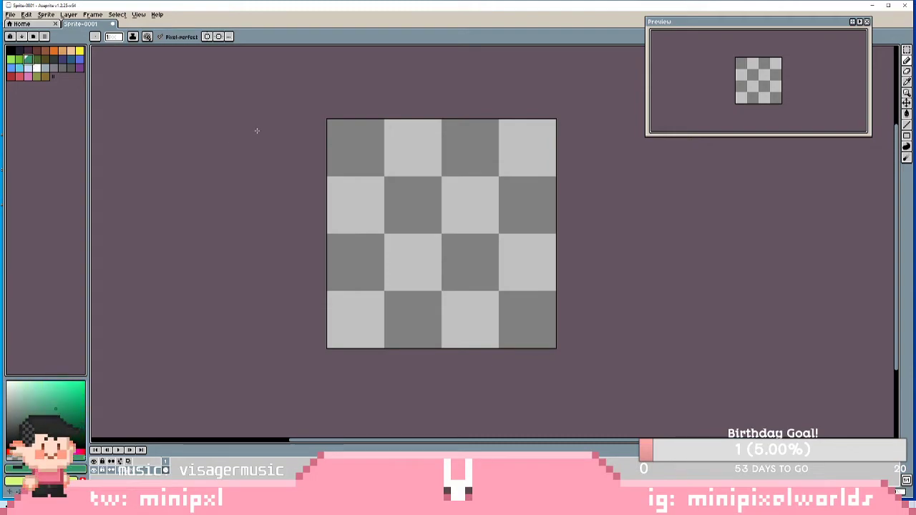
{"action": "mouse_move", "coordinate": [378, 181]}
{"action": "left_mouse_down"}
{"action": "mouse_move", "coordinate": [425, 209]}
{"action": "mouse_move", "coordinate": [475, 215]}
{"action": "left_mouse_up"}
{"action": "key", "text": "ctrl+z"}
{"action": "left_click_drag", "start_coordinate": [411, 248], "coordinate": [427, 143]}
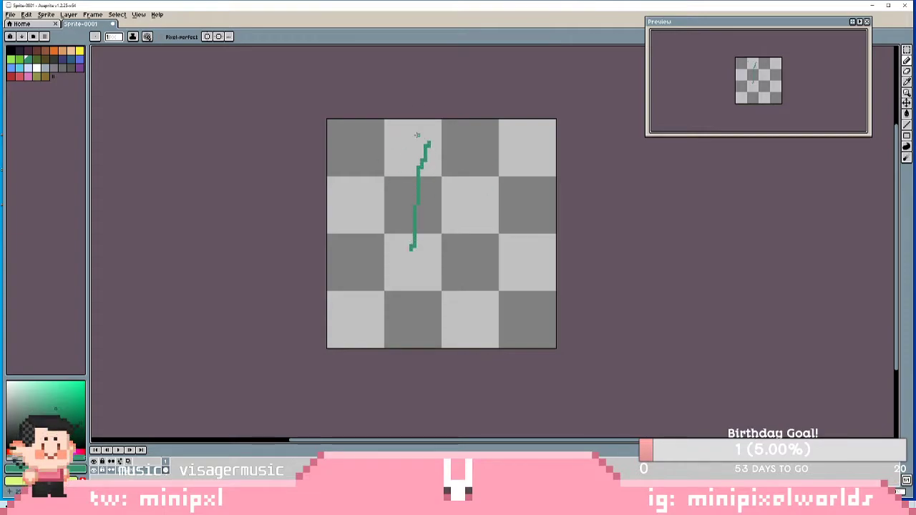
{"action": "left_click", "coordinate": [19, 76]}
{"action": "mouse_move", "coordinate": [428, 159]}
{"action": "left_mouse_down"}
{"action": "mouse_move", "coordinate": [441, 179]}
{"action": "mouse_move", "coordinate": [431, 150]}
{"action": "left_mouse_up"}
{"action": "key", "text": "ctrl+z"}
{"action": "key", "text": "ctrl+z"}
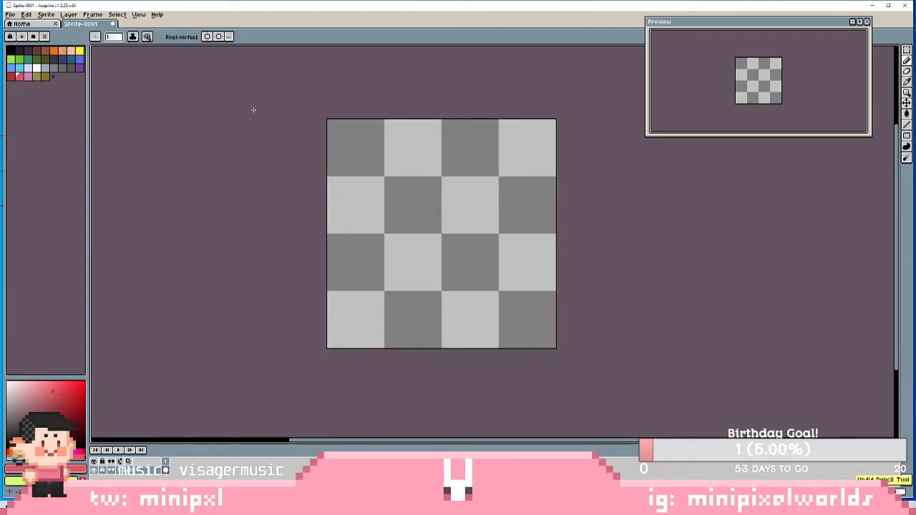
{"action": "left_click", "coordinate": [21, 59]}
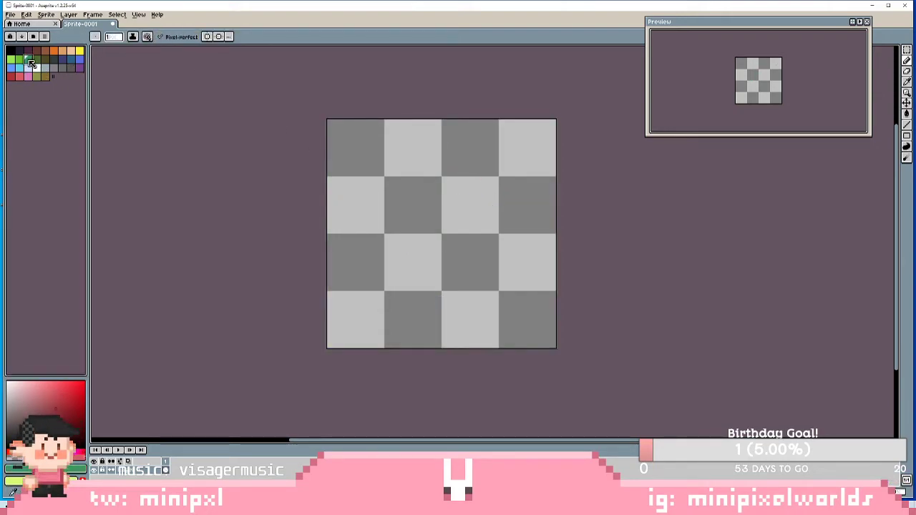
{"action": "mouse_move", "coordinate": [402, 156]}
{"action": "left_mouse_down"}
{"action": "mouse_move", "coordinate": [434, 188]}
{"action": "mouse_move", "coordinate": [438, 238]}
{"action": "mouse_move", "coordinate": [413, 228]}
{"action": "mouse_move", "coordinate": [449, 281]}
{"action": "mouse_move", "coordinate": [509, 283]}
{"action": "mouse_move", "coordinate": [500, 192]}
{"action": "mouse_move", "coordinate": [518, 138]}
{"action": "mouse_move", "coordinate": [451, 136]}
{"action": "mouse_move", "coordinate": [358, 204]}
{"action": "mouse_move", "coordinate": [430, 190]}
{"action": "mouse_move", "coordinate": [469, 161]}
{"action": "left_mouse_up"}
{"action": "key", "text": "ctrl+z"}
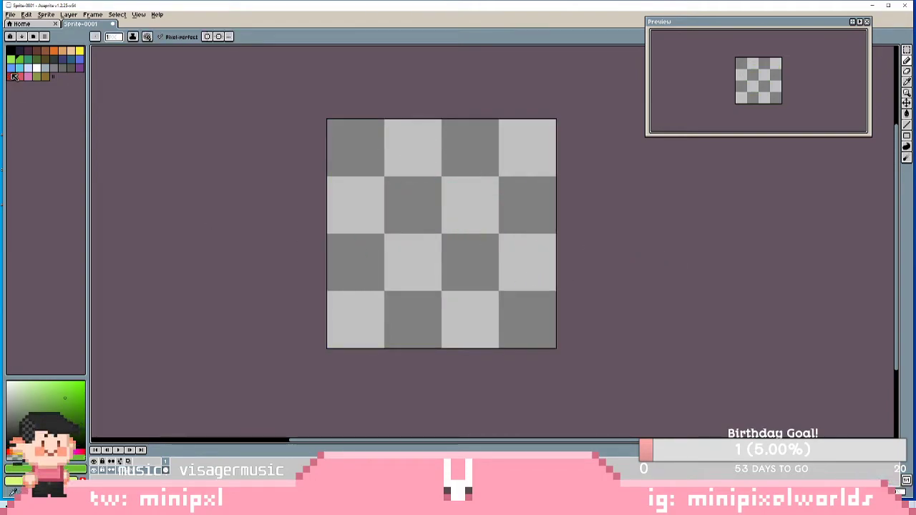
- Draw a wide mid-green oval in the canvas's upper half, mirrored about the vertical centre line, and fill it with the same green
{"action": "left_click", "coordinate": [207, 37]}
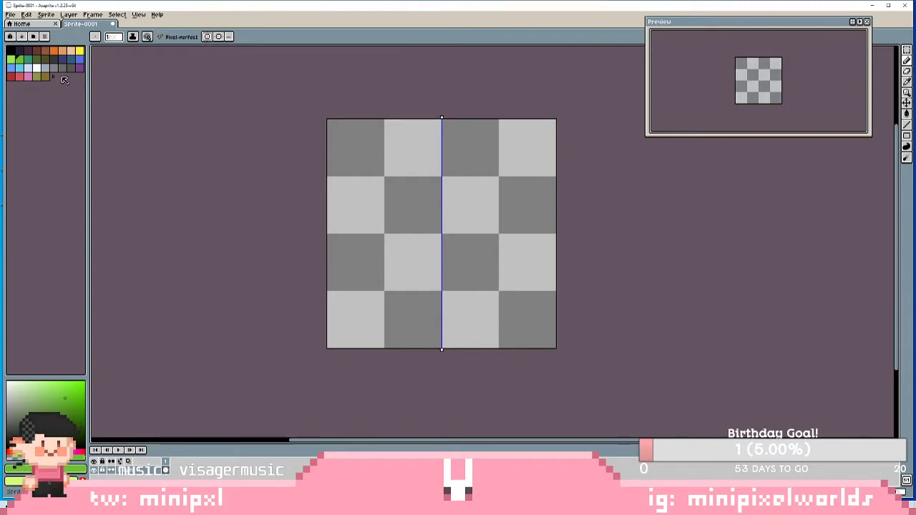
{"action": "left_click_drag", "start_coordinate": [64, 398], "coordinate": [55, 387]}
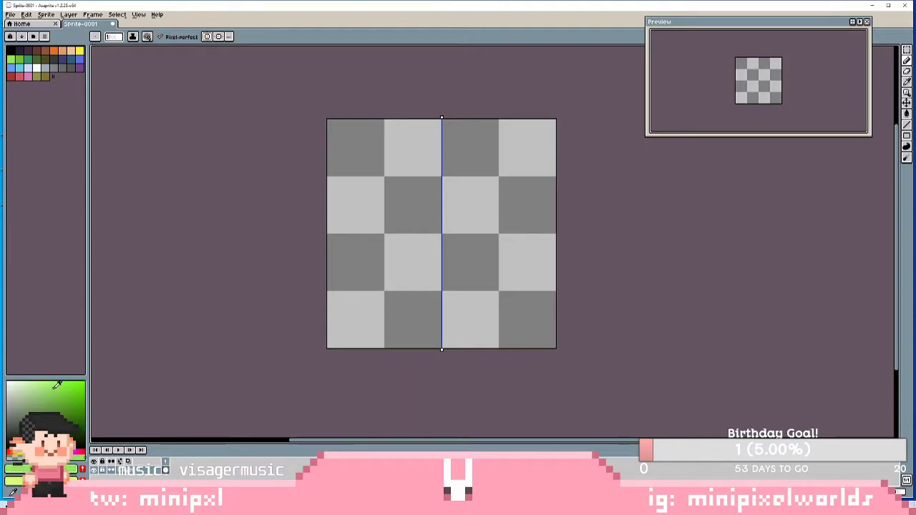
{"action": "left_click", "coordinate": [19, 59]}
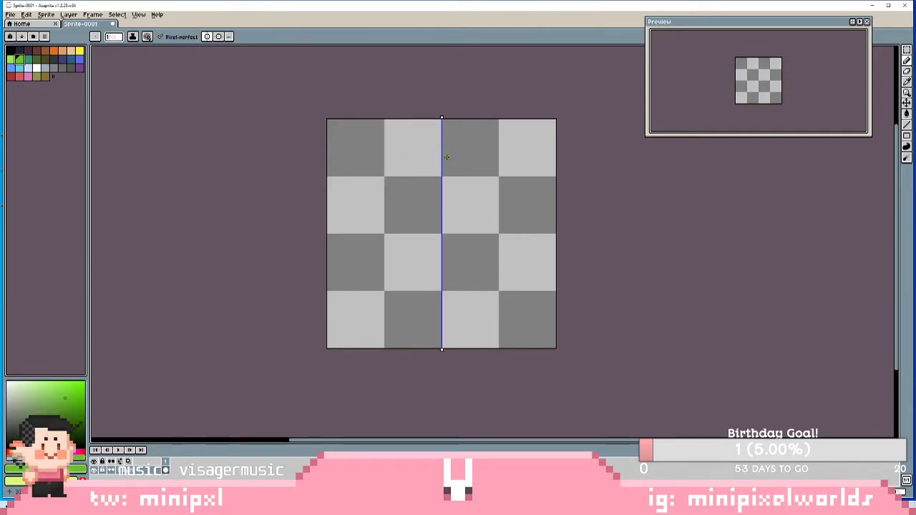
{"action": "mouse_move", "coordinate": [458, 143]}
{"action": "left_mouse_down"}
{"action": "mouse_move", "coordinate": [399, 153]}
{"action": "mouse_move", "coordinate": [372, 178]}
{"action": "mouse_move", "coordinate": [366, 217]}
{"action": "mouse_move", "coordinate": [400, 251]}
{"action": "mouse_move", "coordinate": [451, 259]}
{"action": "mouse_move", "coordinate": [503, 243]}
{"action": "left_mouse_up"}
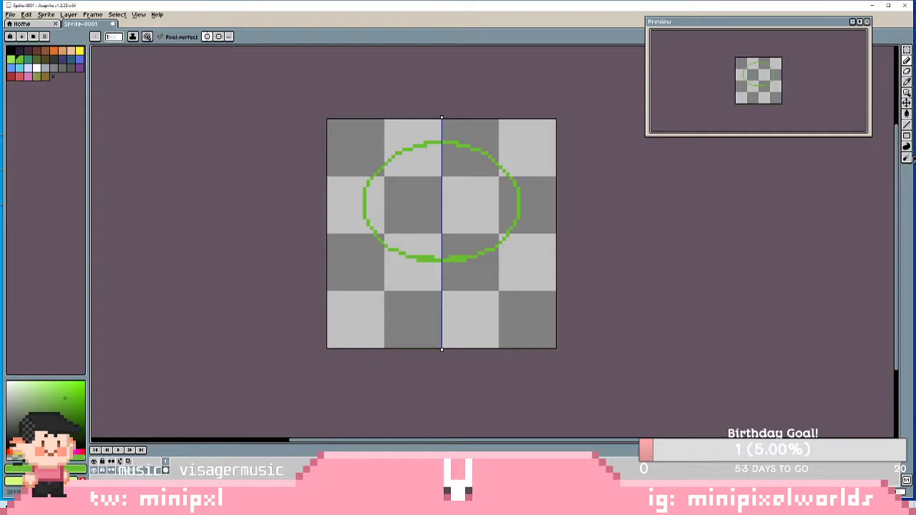
{"action": "left_click", "coordinate": [906, 113]}
{"action": "left_click", "coordinate": [447, 203]}
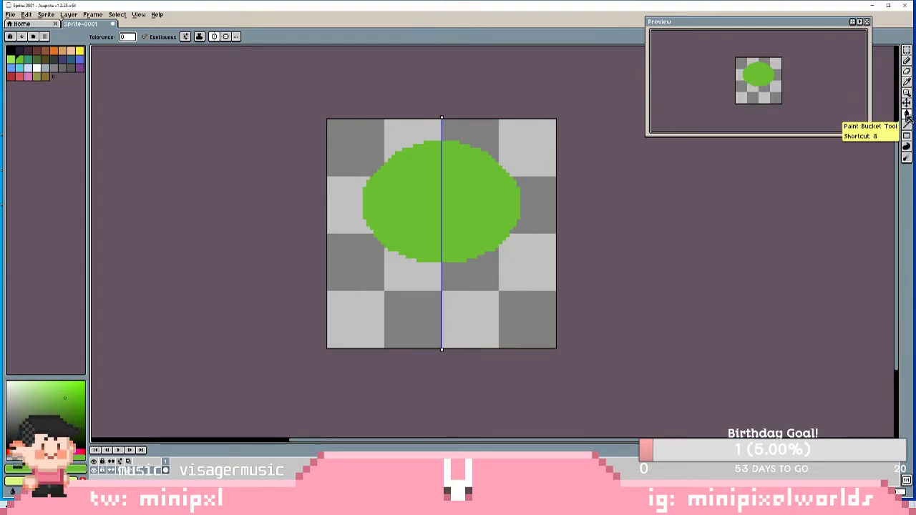
- Set the Pencil tool's ink to Lock Alpha
{"action": "left_click", "coordinate": [907, 63]}
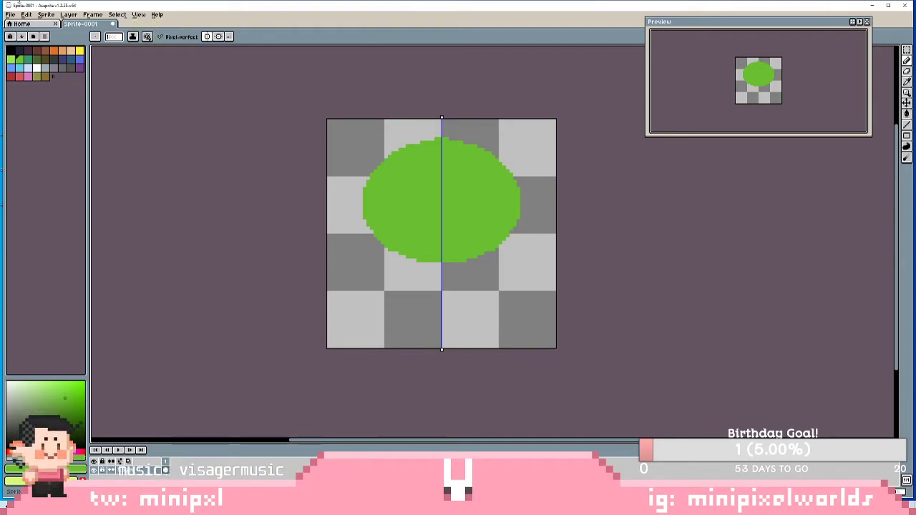
{"action": "left_click", "coordinate": [149, 38]}
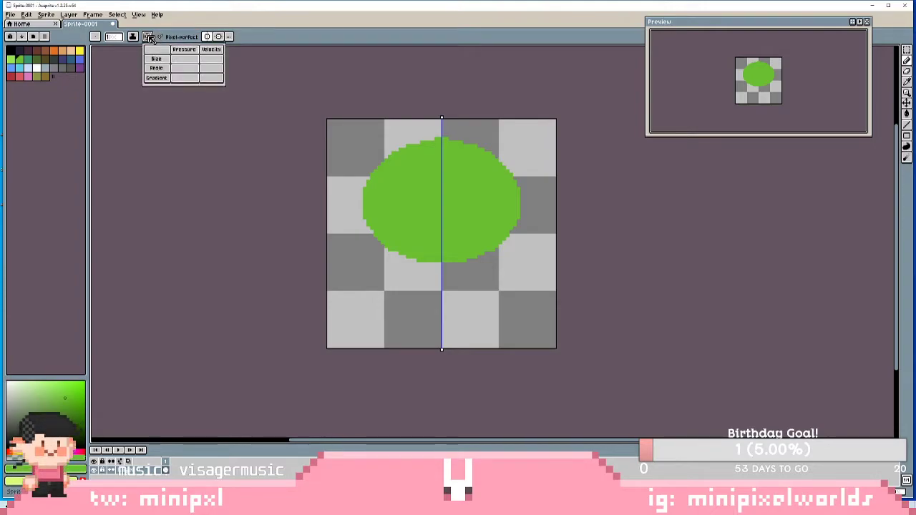
{"action": "left_click", "coordinate": [133, 37]}
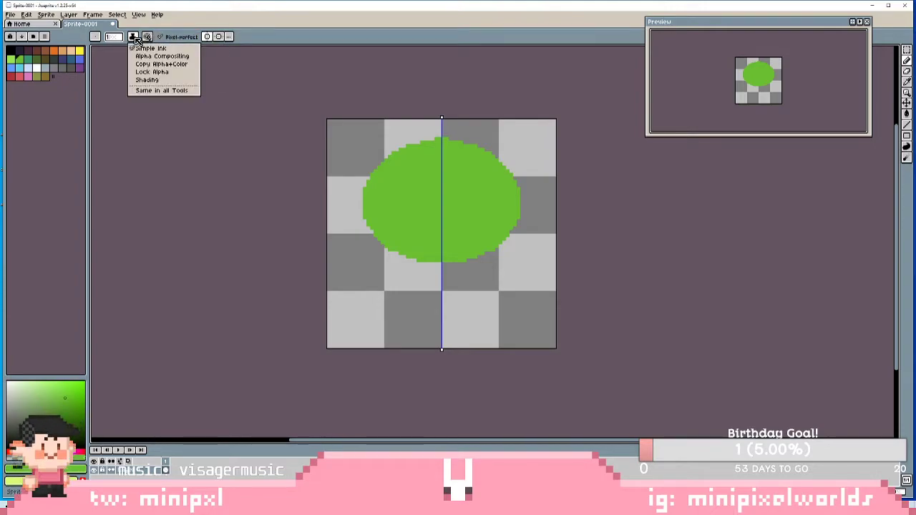
{"action": "left_click", "coordinate": [152, 72]}
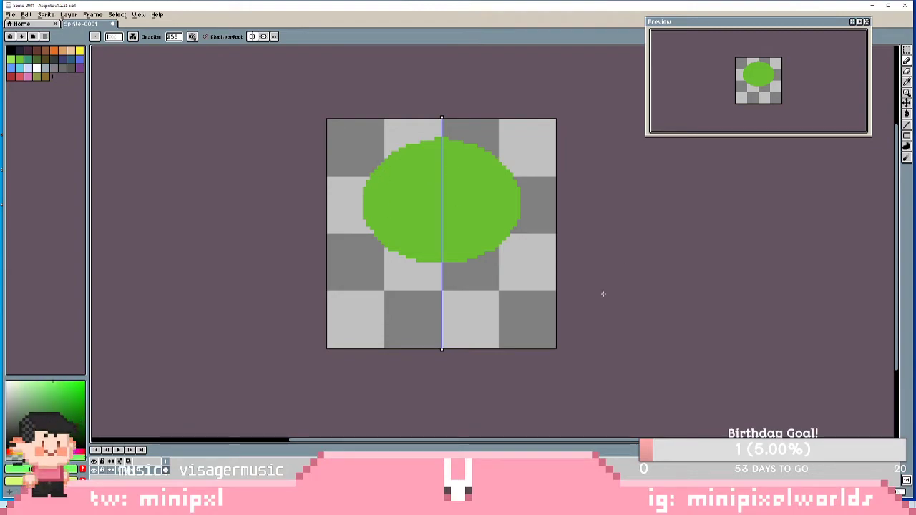
- Outline a small mirrored highlight in bright lime at the top of the green oval and fill it with the same lime
{"action": "key", "text": "i"}
{"action": "left_click", "coordinate": [487, 201]}
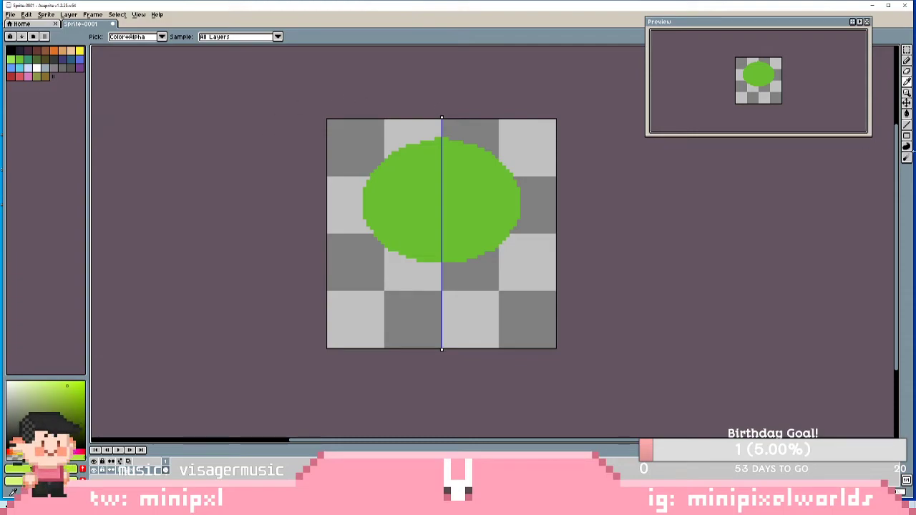
{"action": "left_click", "coordinate": [905, 63]}
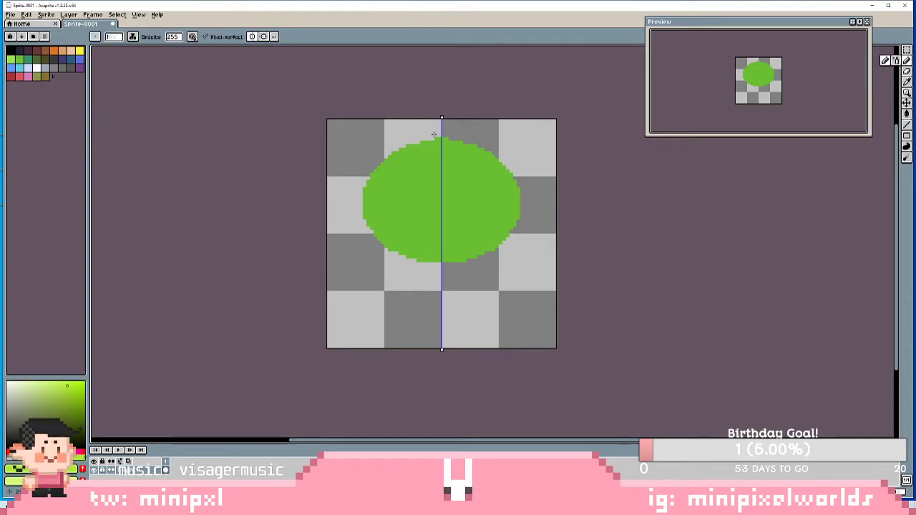
{"action": "mouse_move", "coordinate": [452, 141]}
{"action": "left_mouse_down"}
{"action": "mouse_move", "coordinate": [408, 146]}
{"action": "mouse_move", "coordinate": [407, 159]}
{"action": "mouse_move", "coordinate": [416, 172]}
{"action": "mouse_move", "coordinate": [451, 175]}
{"action": "mouse_move", "coordinate": [408, 167]}
{"action": "mouse_move", "coordinate": [400, 153]}
{"action": "mouse_move", "coordinate": [408, 137]}
{"action": "mouse_move", "coordinate": [432, 138]}
{"action": "mouse_move", "coordinate": [403, 150]}
{"action": "left_mouse_up"}
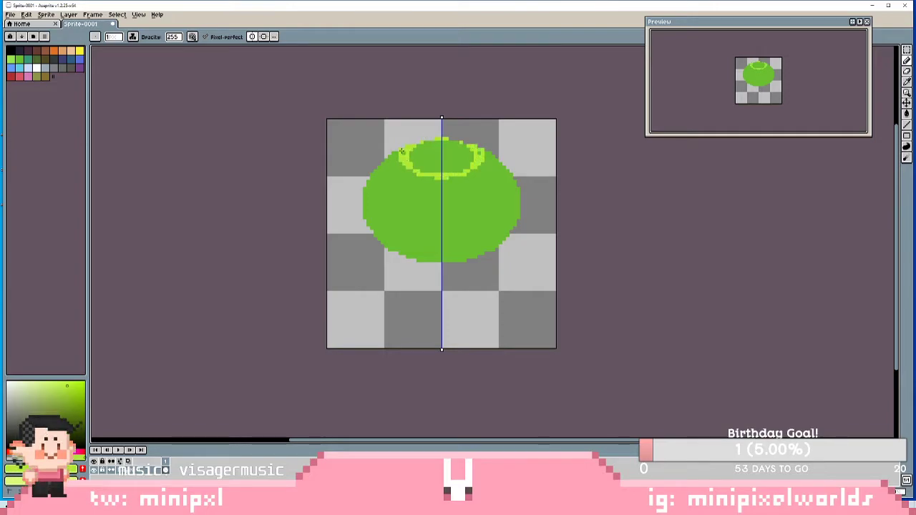
{"action": "key", "text": "g"}
{"action": "left_click", "coordinate": [461, 167]}
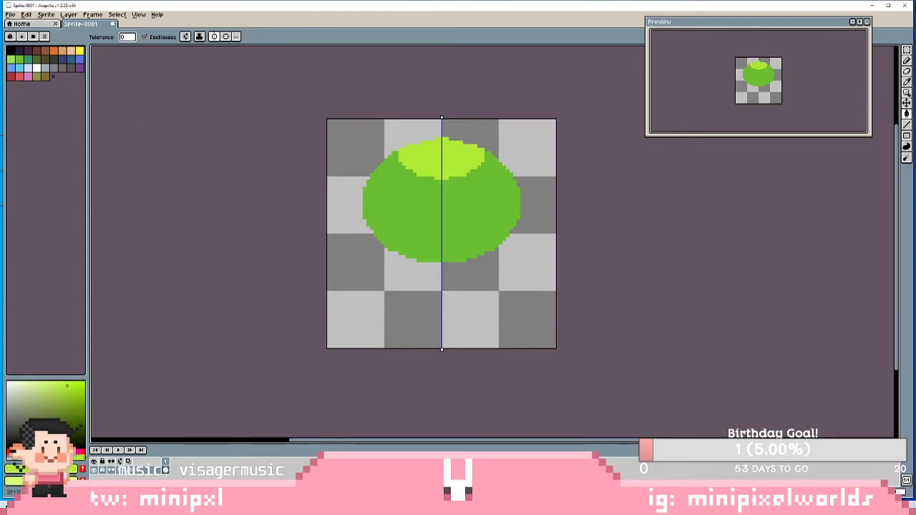
- Sample the oval's mid-green and trim the lime highlight's edges with the Pencil
{"action": "key", "text": "b"}
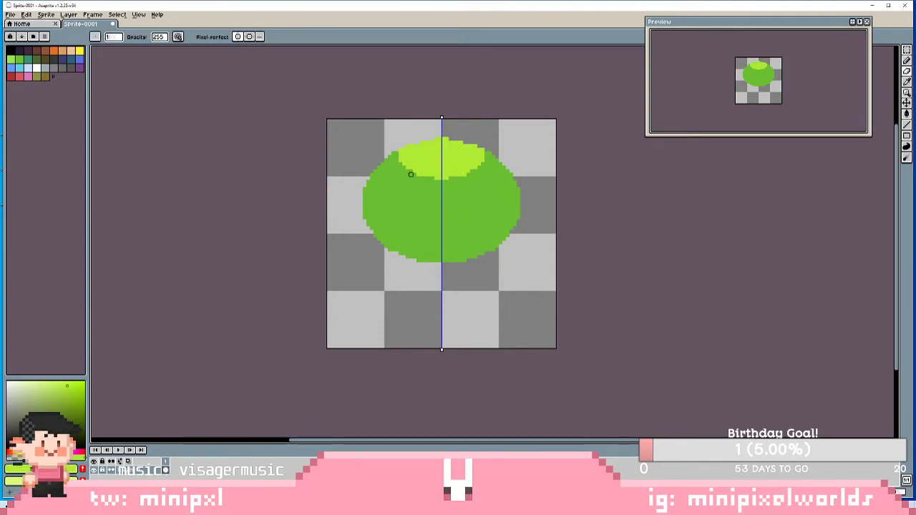
{"action": "left_click", "coordinate": [410, 182], "text": "alt"}
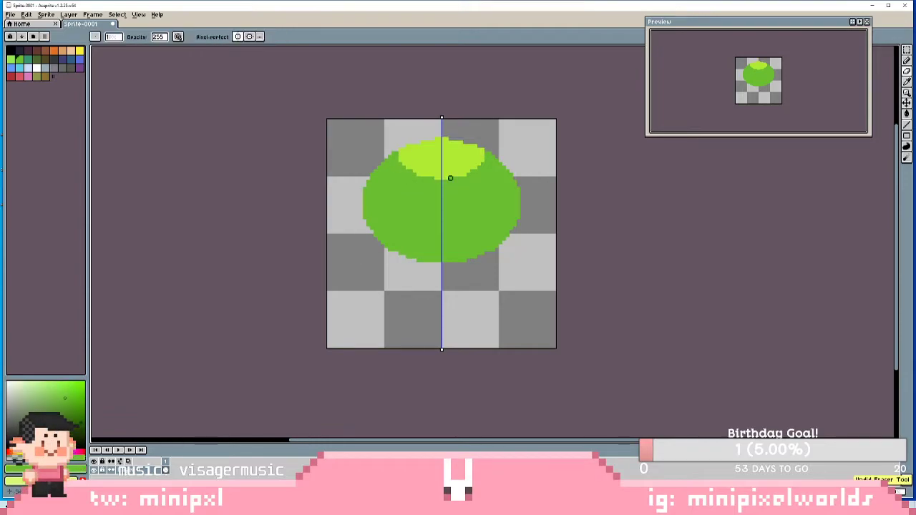
{"action": "key", "text": "b"}
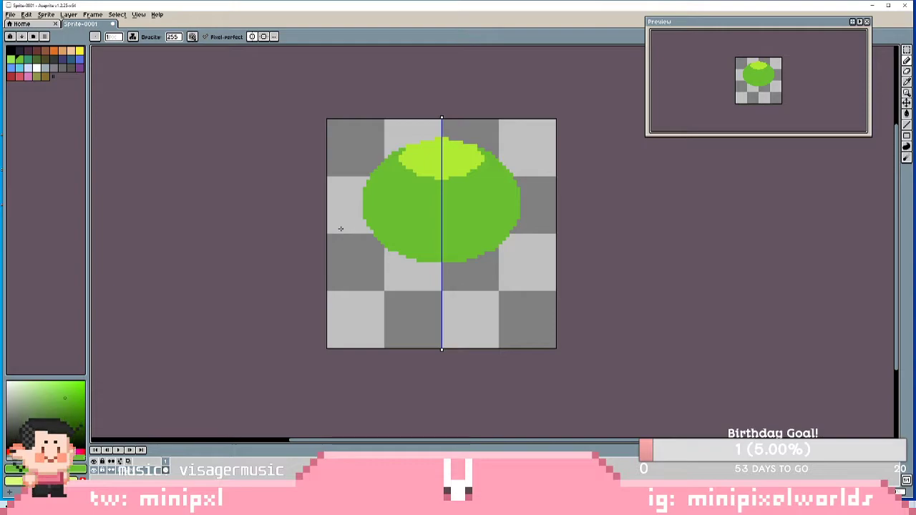
- Draw a mirrored downward curve in a darker green across the oval's middle and fill the area below it with that green
{"action": "key", "text": "i"}
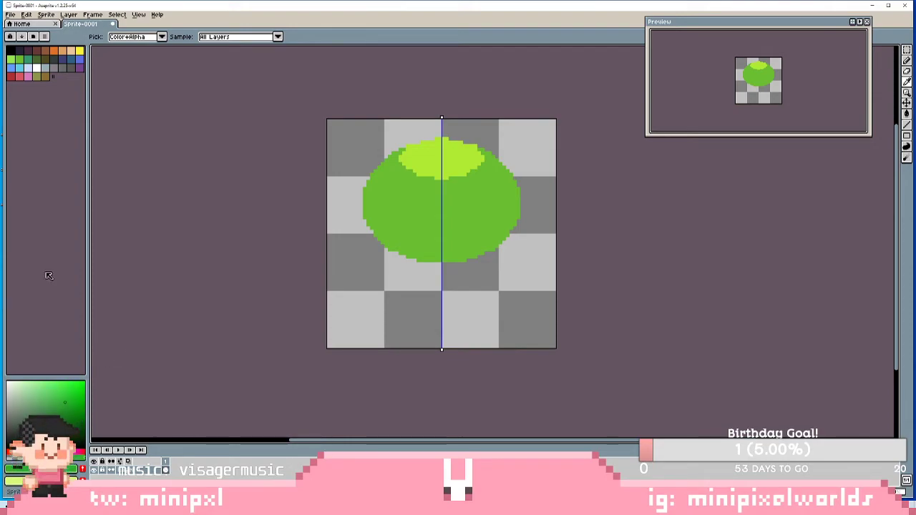
{"action": "key", "text": "b"}
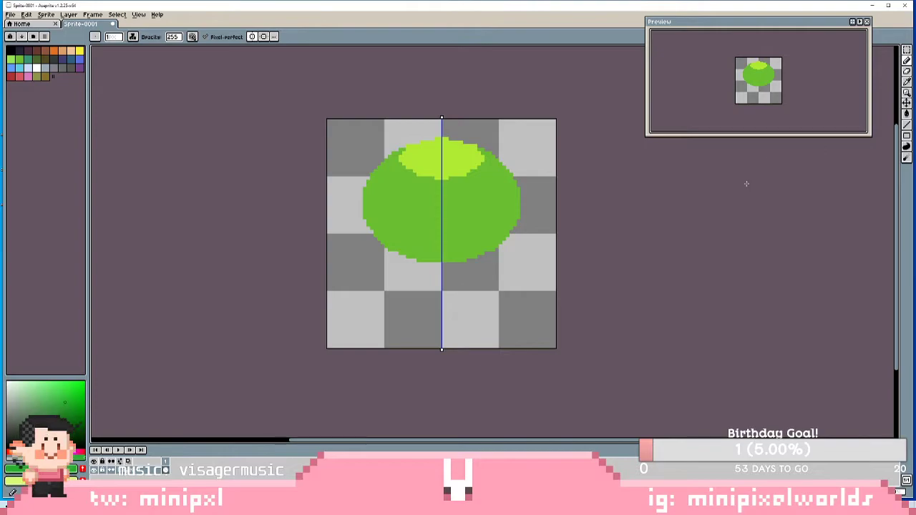
{"action": "mouse_move", "coordinate": [365, 187]}
{"action": "left_mouse_down"}
{"action": "mouse_move", "coordinate": [394, 212]}
{"action": "mouse_move", "coordinate": [465, 220]}
{"action": "left_mouse_up"}
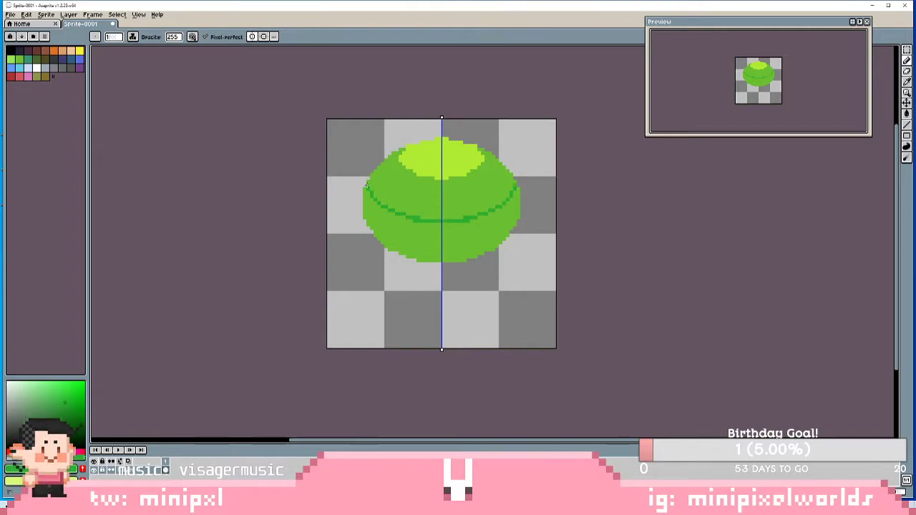
{"action": "left_click", "coordinate": [906, 113]}
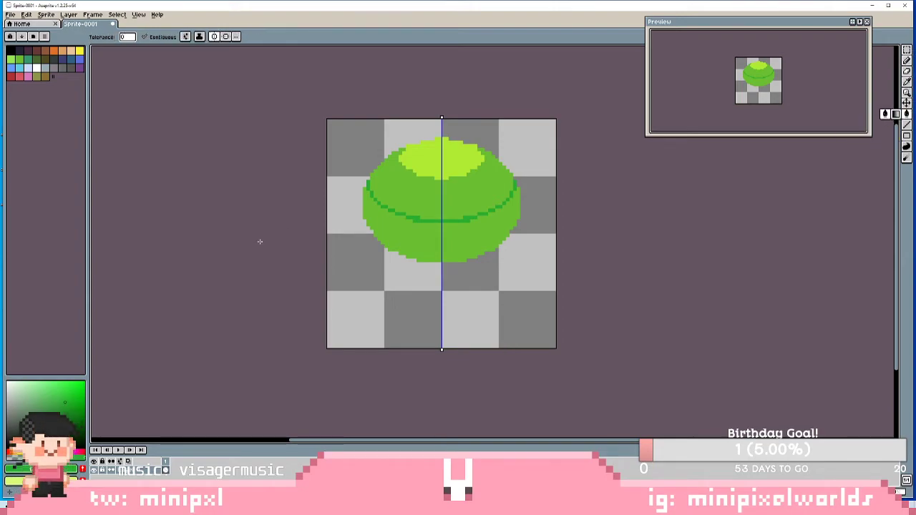
{"action": "left_click", "coordinate": [455, 233]}
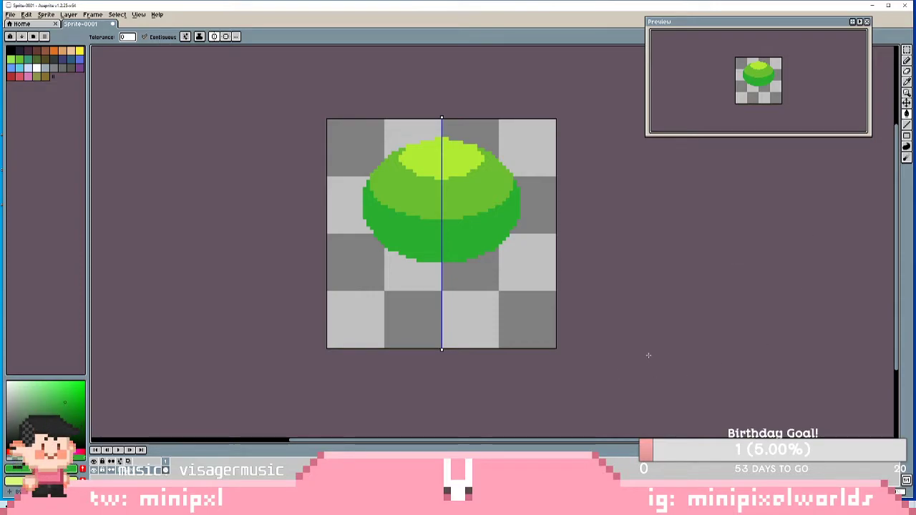
{"action": "left_click", "coordinate": [907, 61]}
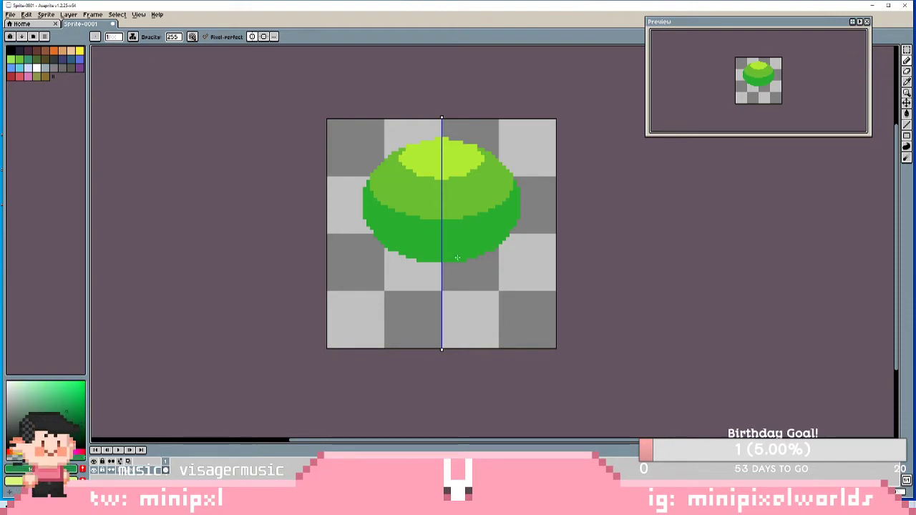
- Draw a mirrored downward curve in a darker bluish green near the shape's base and fill the area below it with that green
{"action": "mouse_move", "coordinate": [365, 234]}
{"action": "left_mouse_down"}
{"action": "mouse_move", "coordinate": [415, 246]}
{"action": "mouse_move", "coordinate": [363, 218]}
{"action": "mouse_move", "coordinate": [377, 236]}
{"action": "left_mouse_up"}
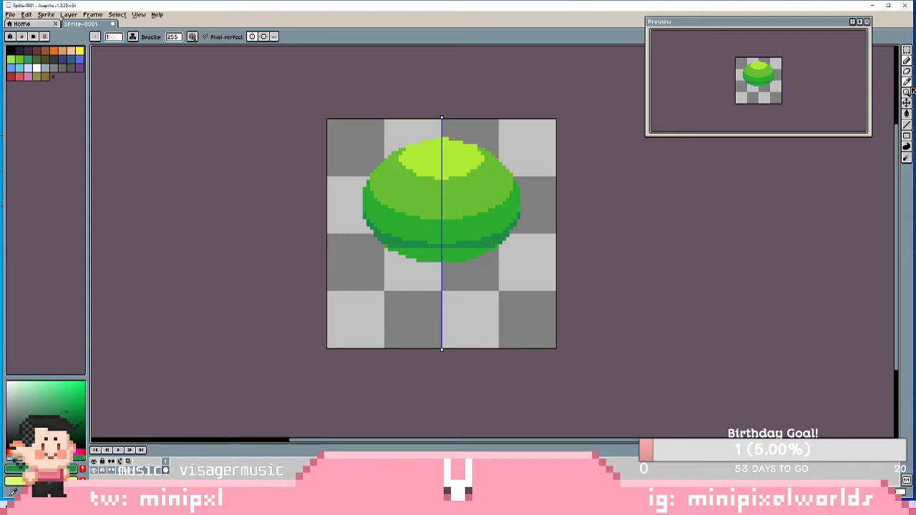
{"action": "left_click", "coordinate": [906, 113]}
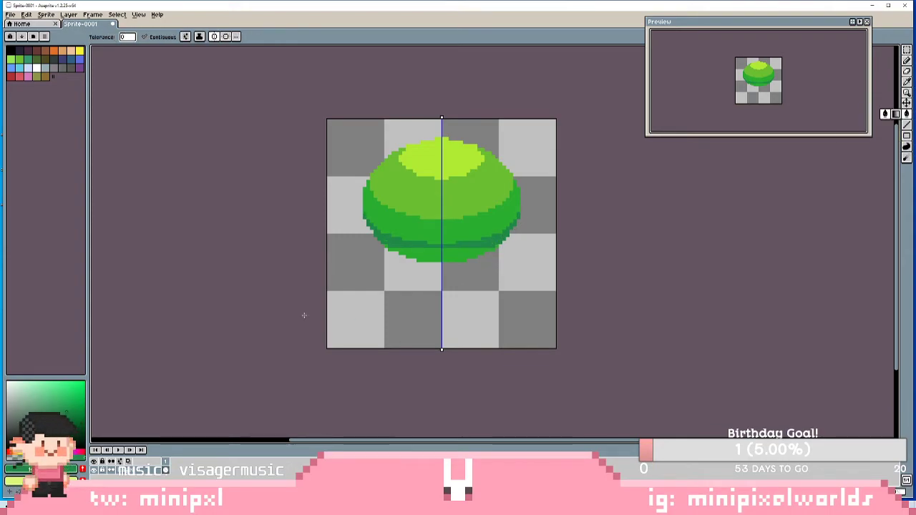
{"action": "left_click", "coordinate": [419, 253]}
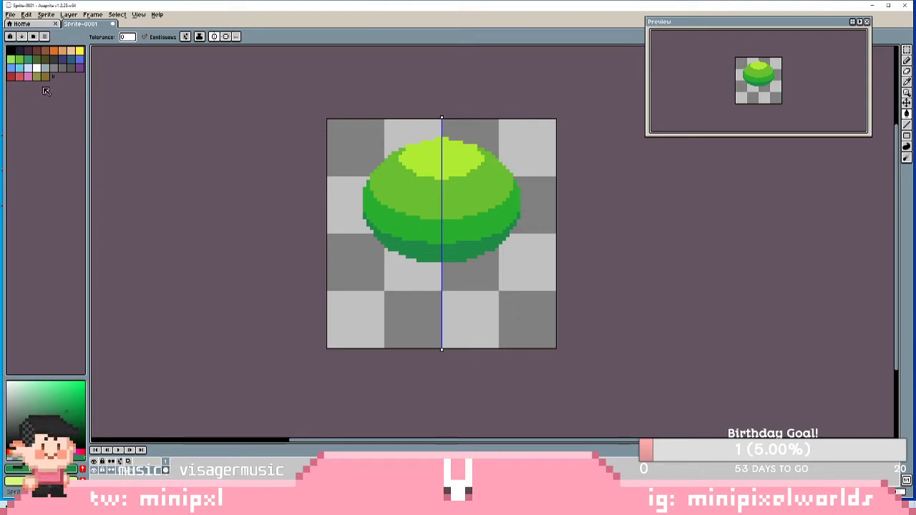
- Reduce the color palette to four swatches and unlock it for editing, with the first black swatch selected
{"action": "left_click", "coordinate": [36, 51]}
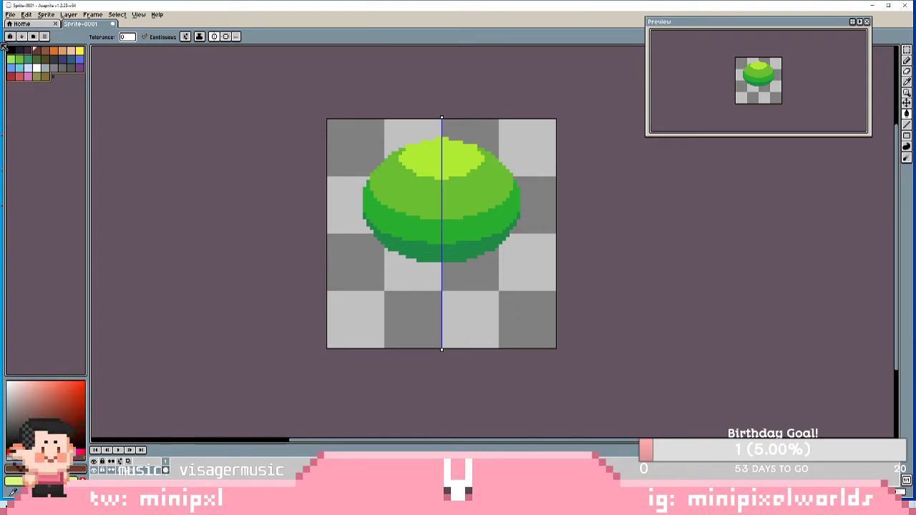
{"action": "right_click", "coordinate": [25, 107]}
{"action": "left_click", "coordinate": [49, 85]}
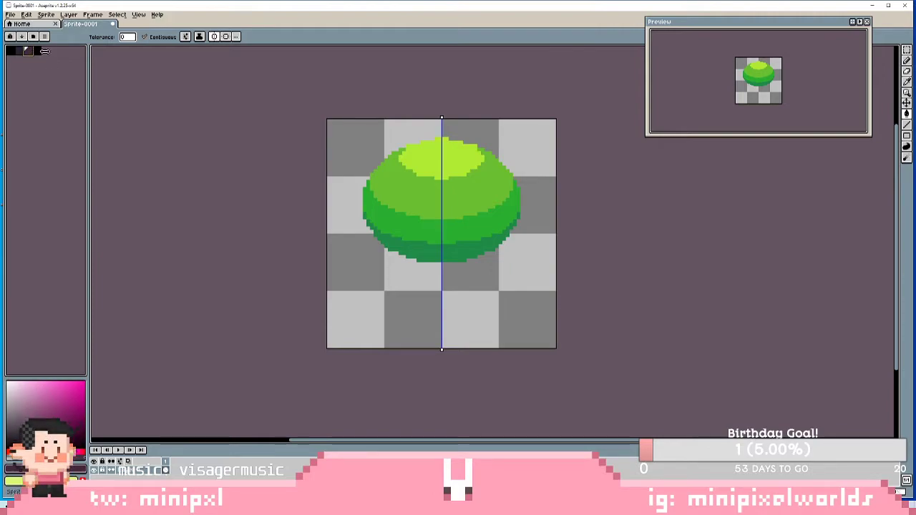
{"action": "left_click", "coordinate": [12, 52]}
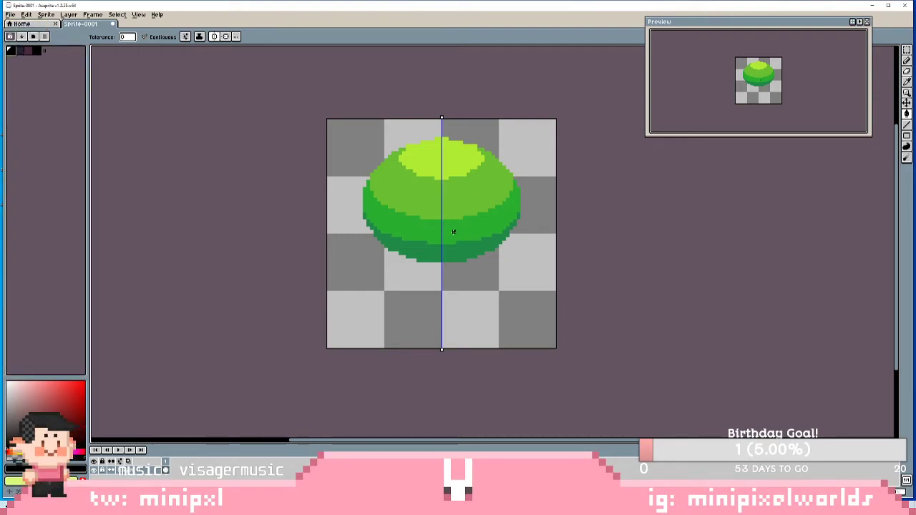
- Try to transfer the sampled lime highlight color to the first palette swatch
{"action": "key", "text": "i"}
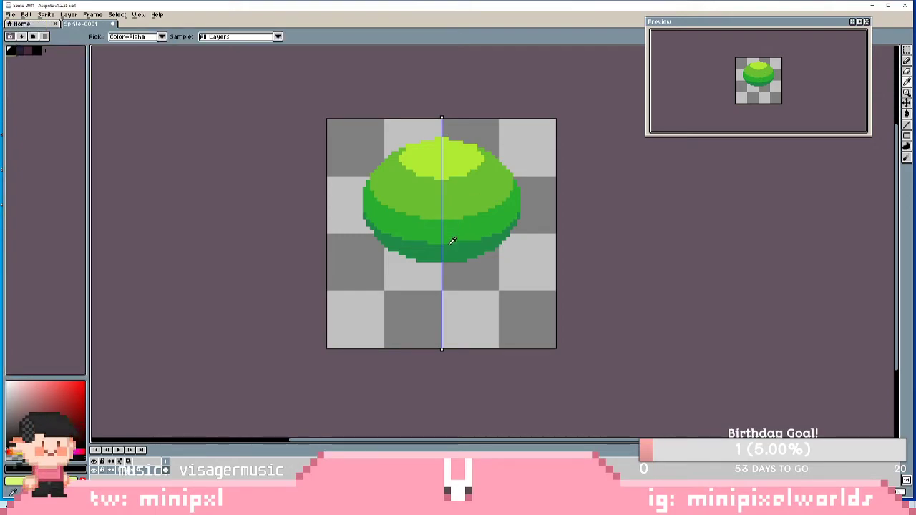
{"action": "left_click", "coordinate": [433, 152]}
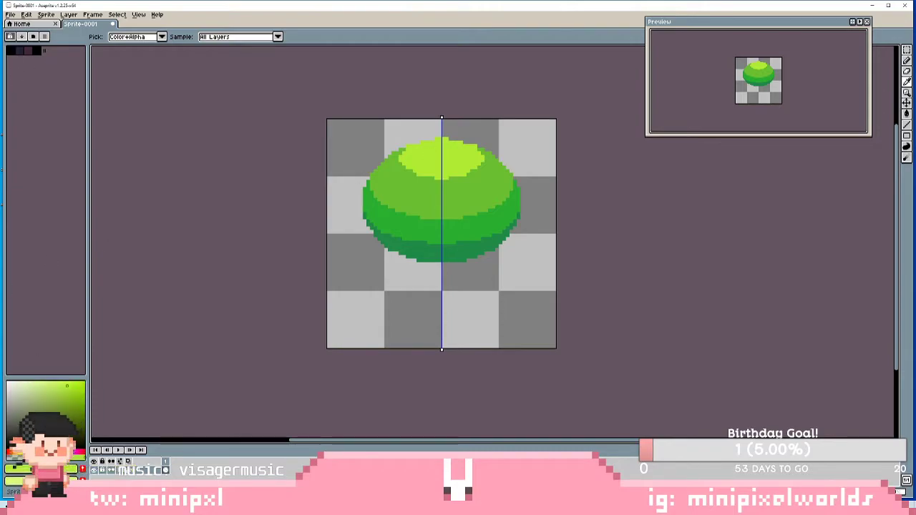
{"action": "left_click", "coordinate": [12, 51]}
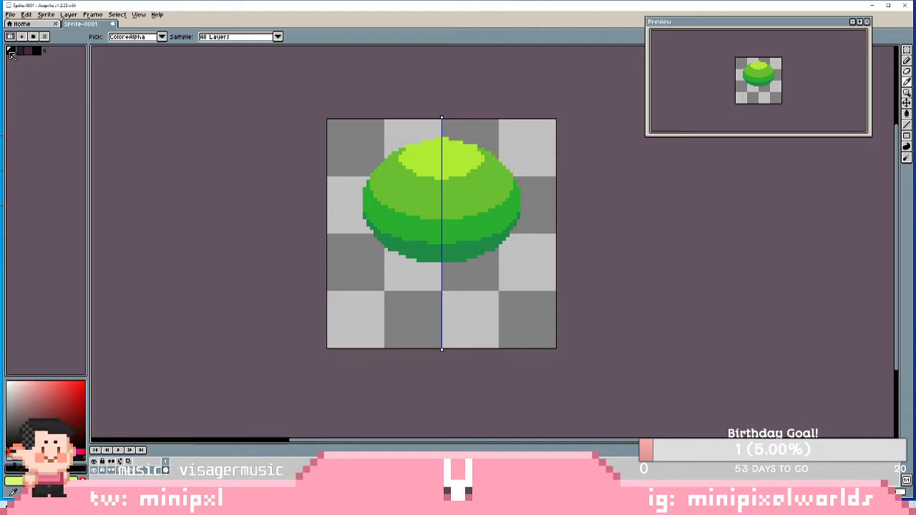
{"action": "left_click", "coordinate": [14, 481]}
{"action": "left_click", "coordinate": [118, 415]}
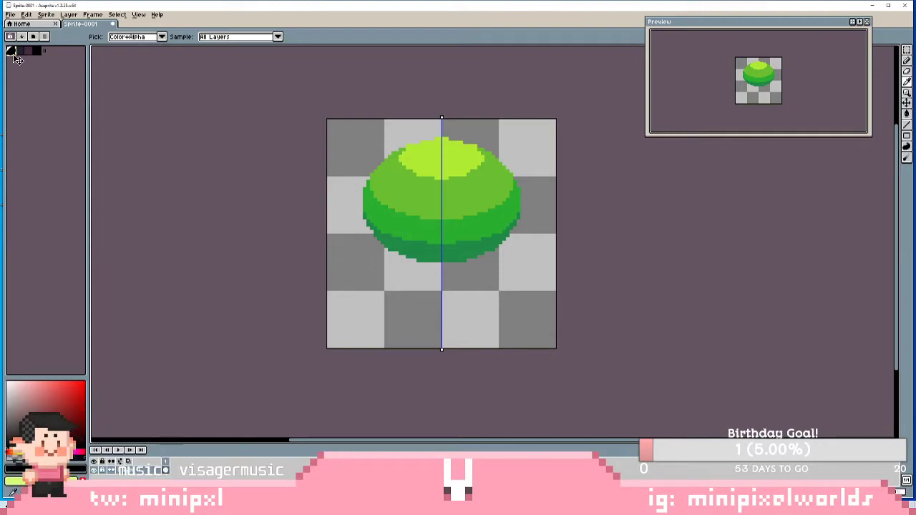
{"action": "left_click", "coordinate": [30, 469]}
{"action": "left_click", "coordinate": [132, 404]}
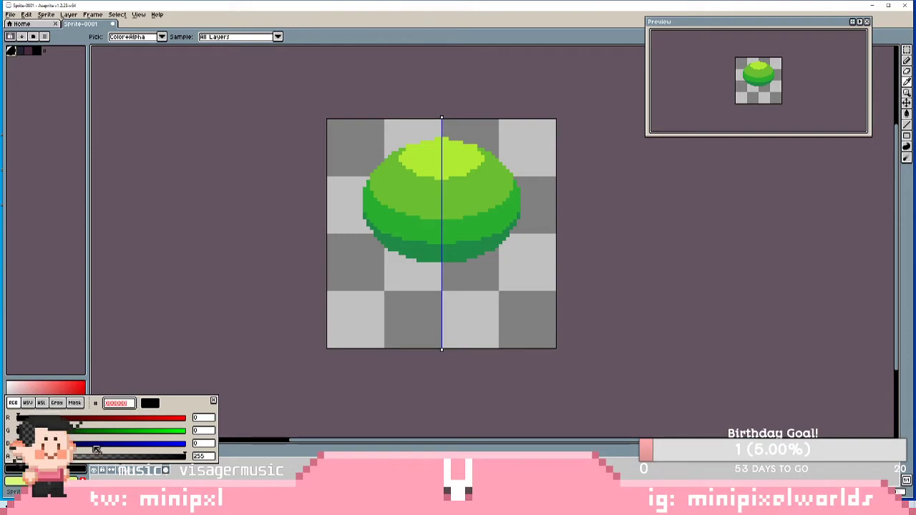
- Copy the background lime's hex code and apply it to the first palette swatch
{"action": "left_click", "coordinate": [57, 481]}
{"action": "left_click_drag", "start_coordinate": [130, 415], "coordinate": [85, 417]}
{"action": "key", "text": "ctrl+c"}
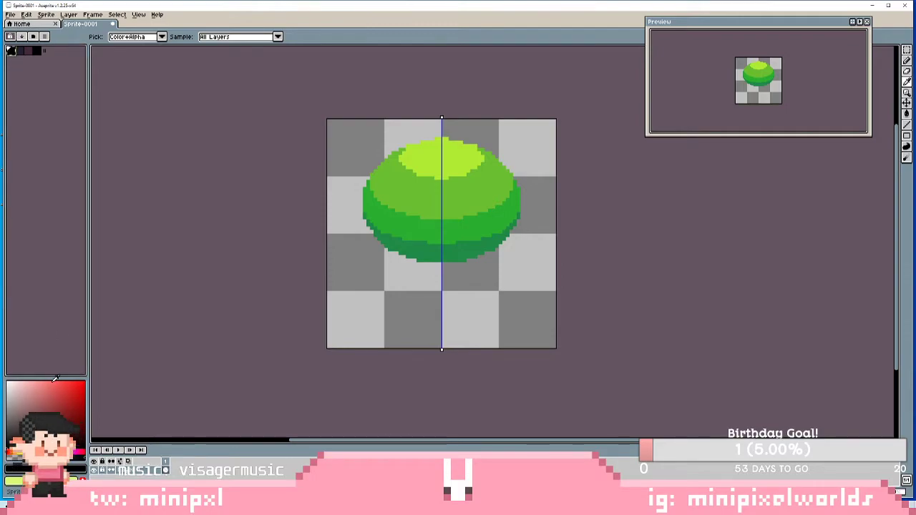
{"action": "left_click", "coordinate": [57, 469]}
{"action": "left_click", "coordinate": [129, 401]}
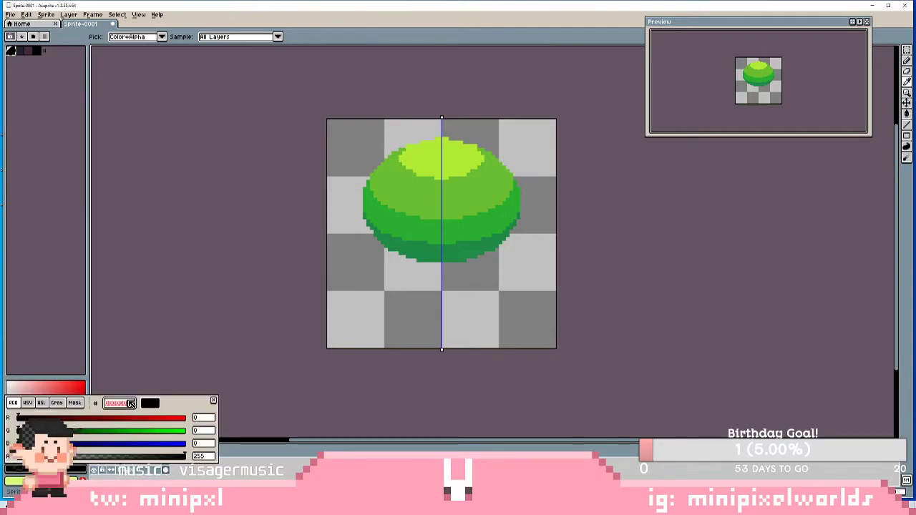
{"action": "key", "text": "ctrl+v"}
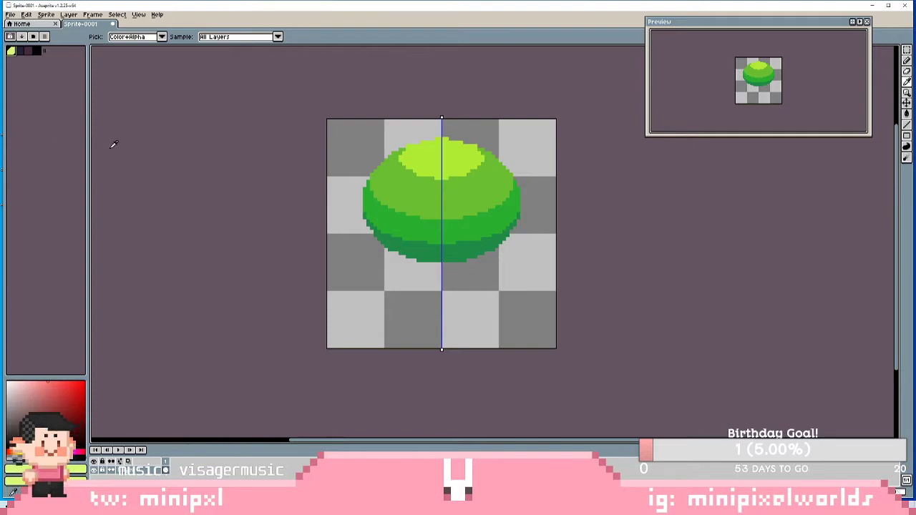
- Sample the green band below the shape's middle and set the second palette swatch to its hex code 2bae30
{"action": "left_click", "coordinate": [424, 224]}
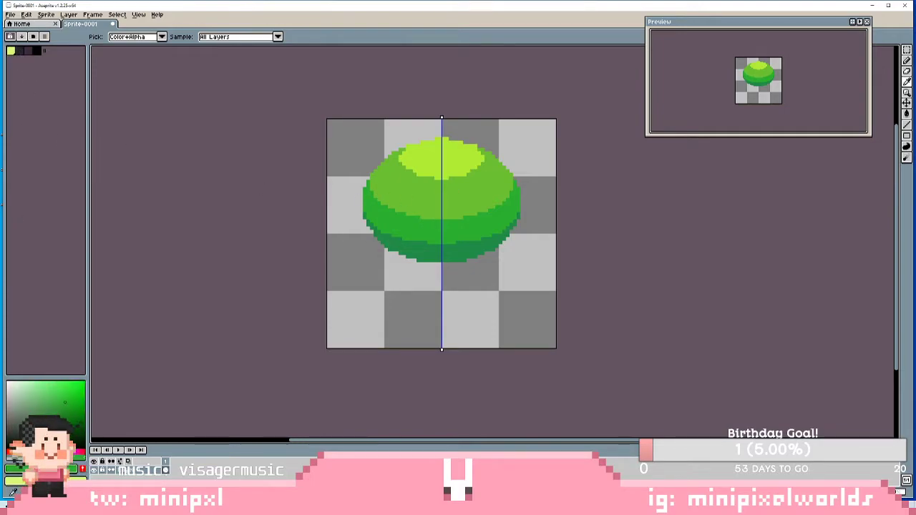
{"action": "left_click", "coordinate": [43, 469]}
{"action": "left_click_drag", "start_coordinate": [128, 404], "coordinate": [108, 401]}
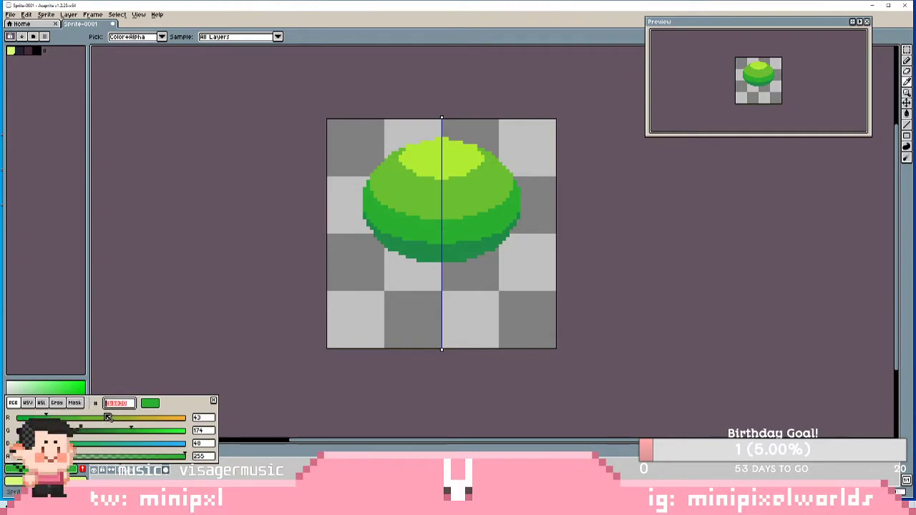
{"action": "left_click", "coordinate": [19, 52]}
{"action": "left_click", "coordinate": [45, 469]}
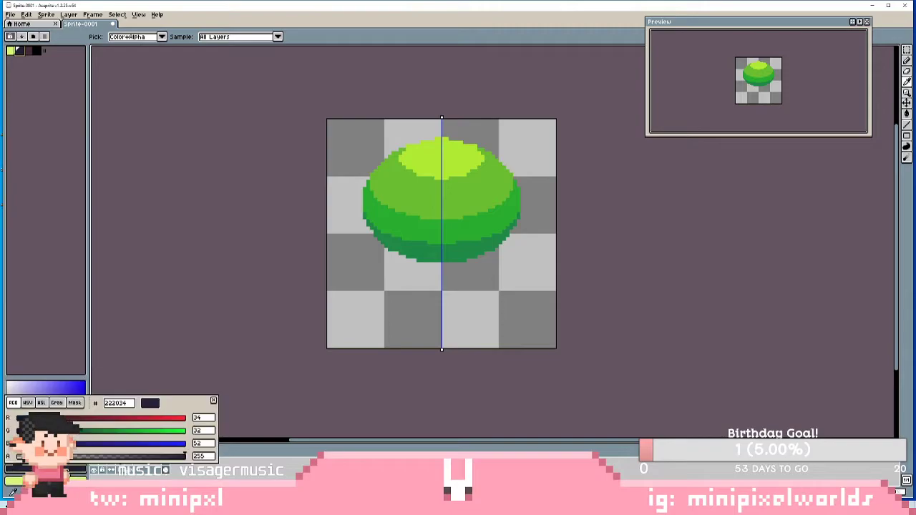
{"action": "left_click_drag", "start_coordinate": [127, 405], "coordinate": [114, 402]}
{"action": "type", "text": "2bae30"}
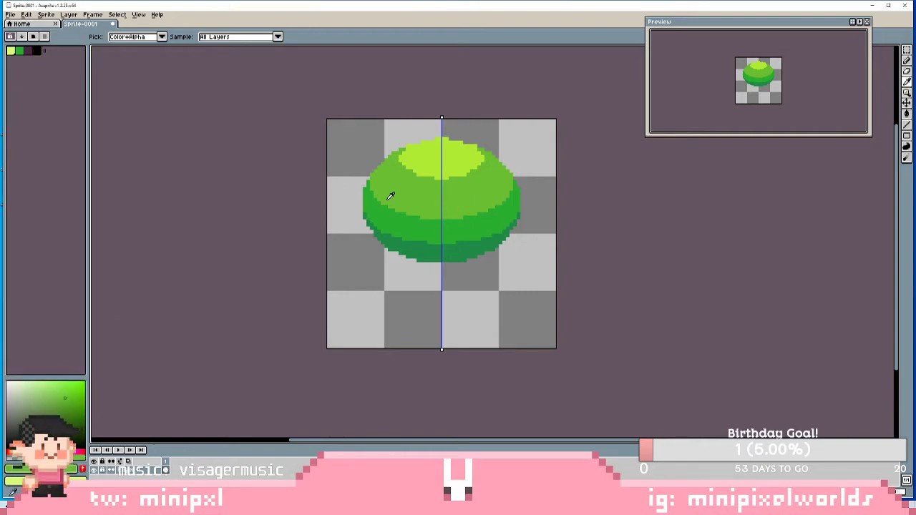
- Sample the mid-green directly below the lime highlight and change the second palette swatch to its hex code 6abe30
{"action": "left_click", "coordinate": [20, 51]}
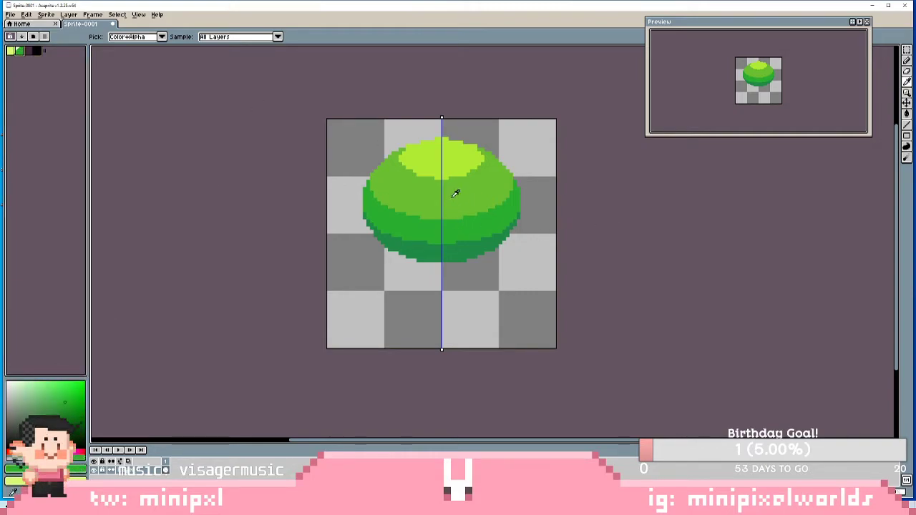
{"action": "left_click", "coordinate": [30, 51]}
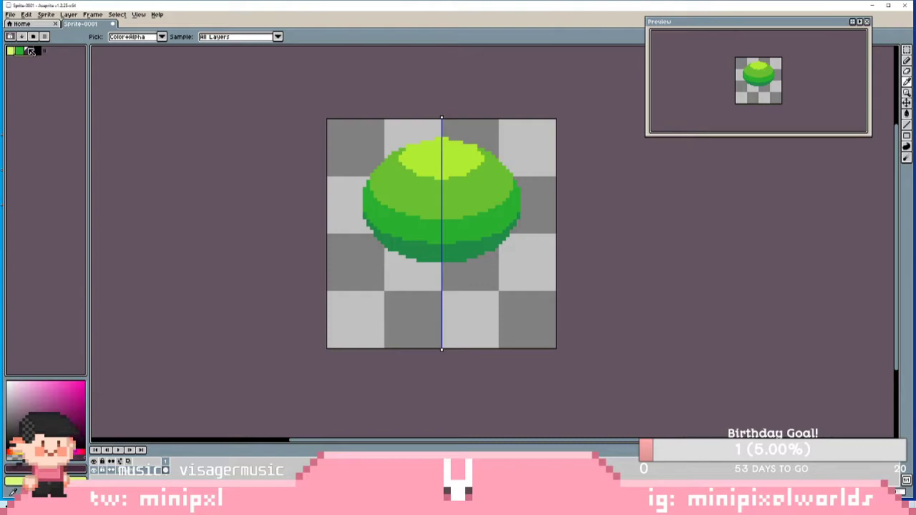
{"action": "left_click", "coordinate": [20, 51]}
{"action": "left_click", "coordinate": [478, 204]}
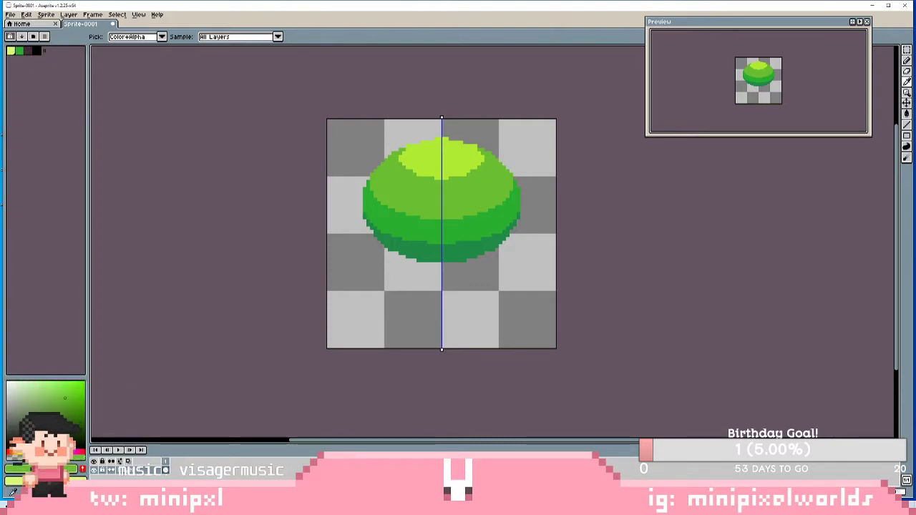
{"action": "left_click", "coordinate": [43, 469]}
{"action": "left_click_drag", "start_coordinate": [125, 404], "coordinate": [97, 404]}
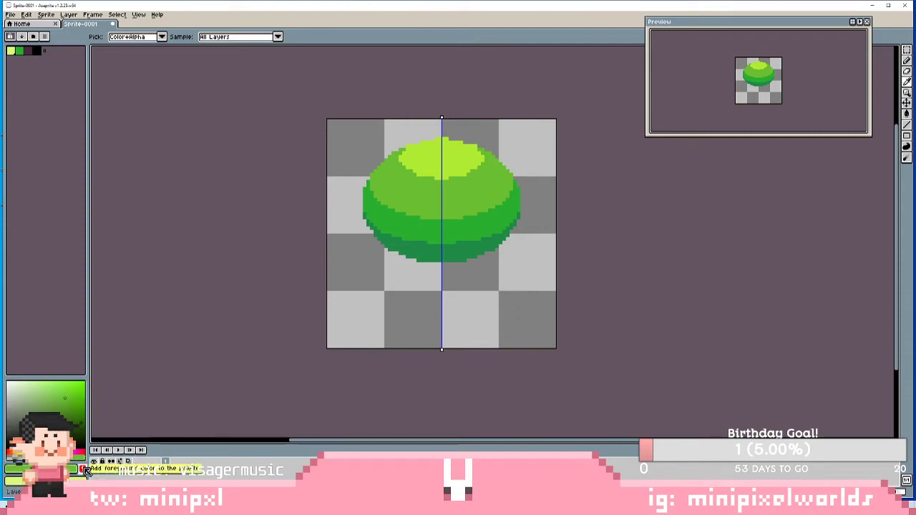
{"action": "left_click", "coordinate": [20, 52]}
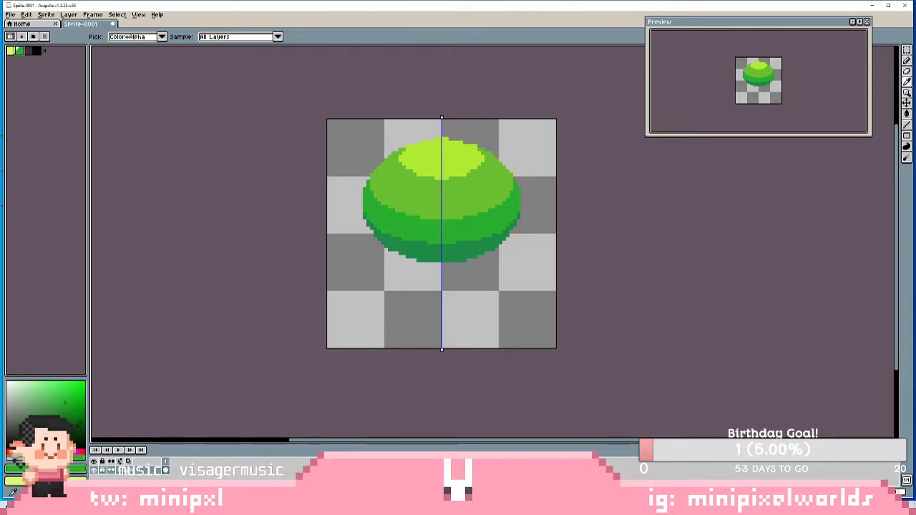
{"action": "left_click", "coordinate": [43, 469]}
{"action": "double_click", "coordinate": [123, 404]}
{"action": "type", "text": "6abe30"}
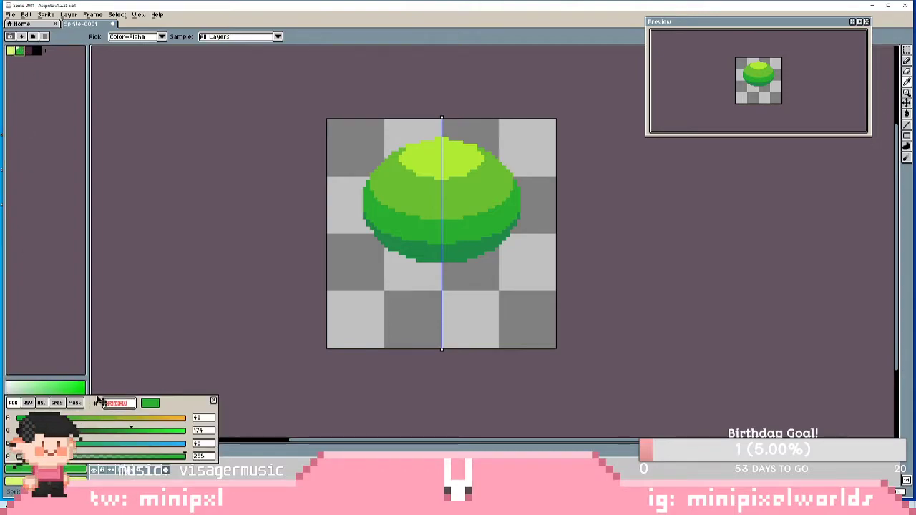
{"action": "left_click", "coordinate": [71, 313]}
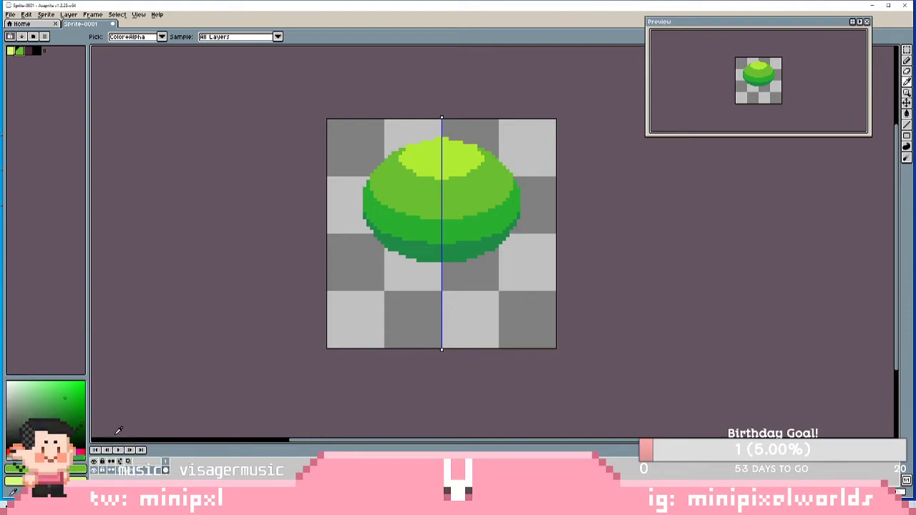
- Sample the green band below the shape's middle and set the third palette swatch to its hex code 2bae30
{"action": "left_click", "coordinate": [36, 114]}
{"action": "left_click", "coordinate": [28, 52]}
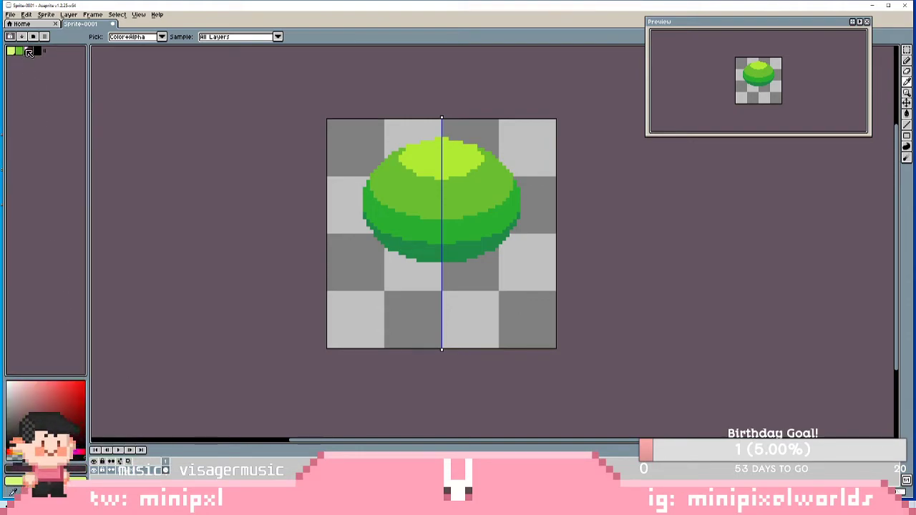
{"action": "left_click", "coordinate": [485, 227]}
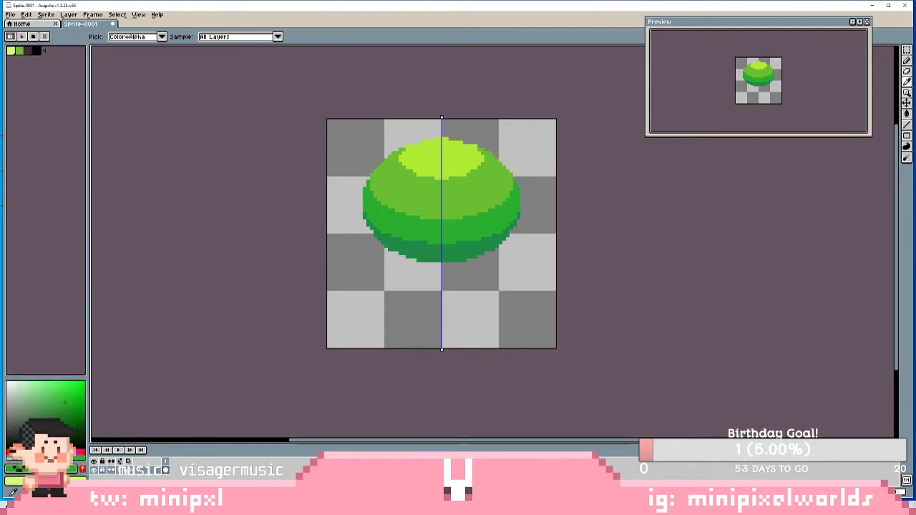
{"action": "left_click", "coordinate": [14, 469]}
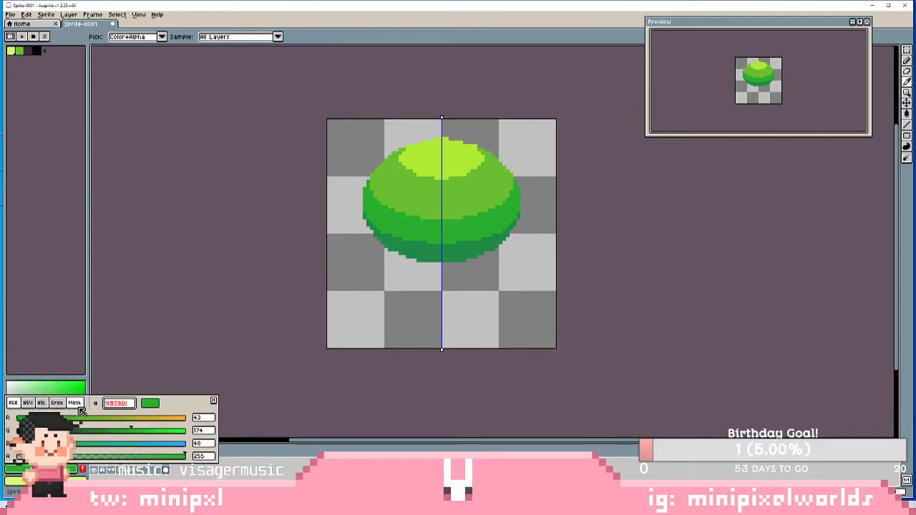
{"action": "left_click", "coordinate": [29, 51]}
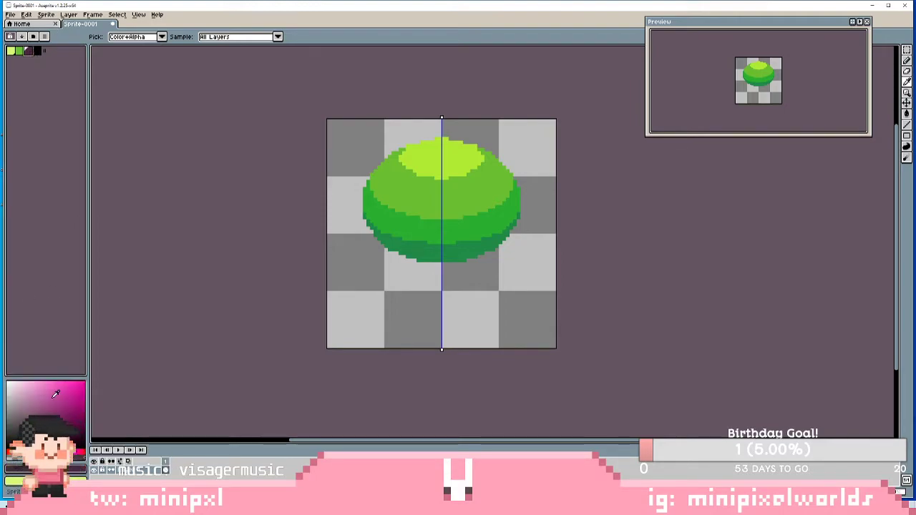
{"action": "left_click", "coordinate": [14, 483]}
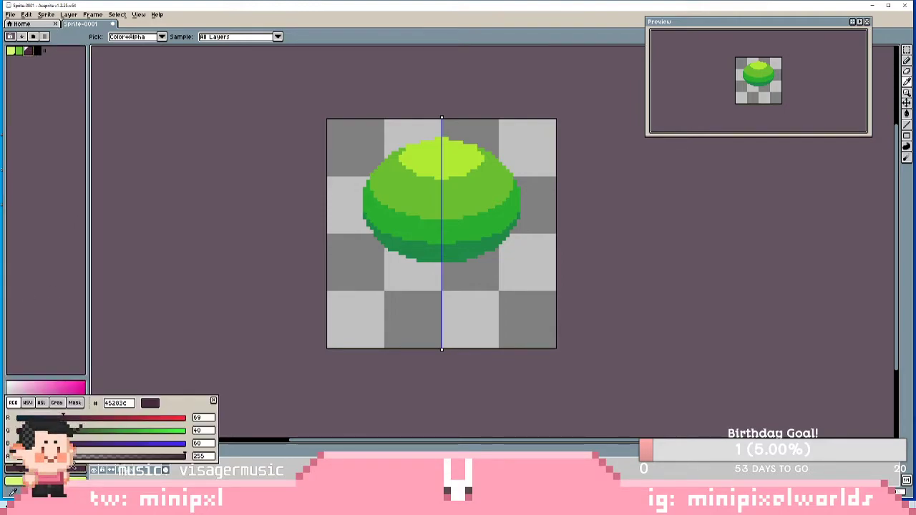
{"action": "double_click", "coordinate": [121, 403]}
{"action": "key", "text": "ctrl+v"}
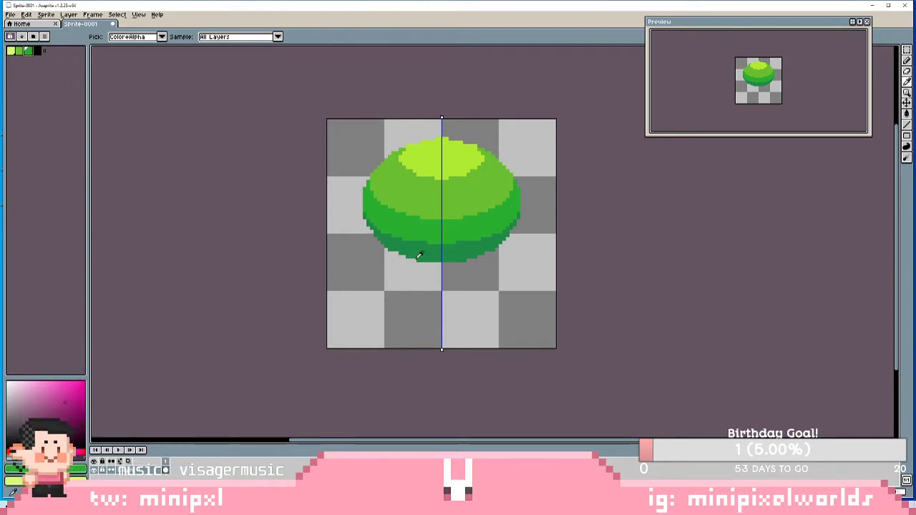
- Try to copy the darkest green from the shape's lower band into the fourth palette swatch
{"action": "left_click", "coordinate": [419, 249]}
{"action": "left_click", "coordinate": [14, 483]}
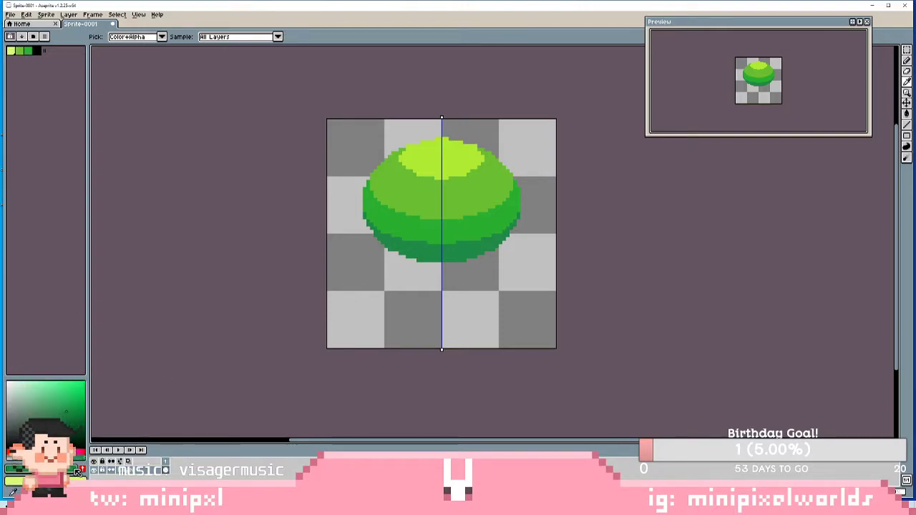
{"action": "left_click", "coordinate": [77, 472]}
{"action": "left_click", "coordinate": [122, 404]}
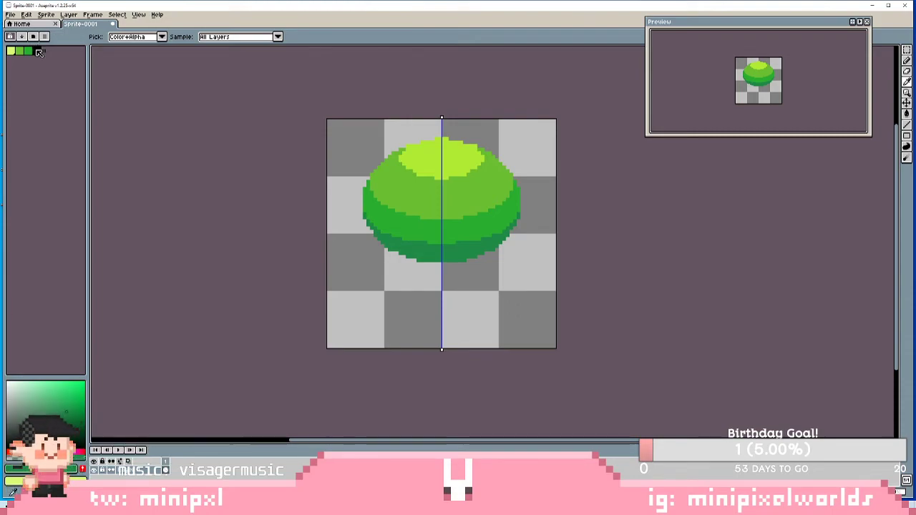
{"action": "left_click", "coordinate": [38, 51]}
{"action": "left_click", "coordinate": [71, 468]}
{"action": "left_click_drag", "start_coordinate": [131, 406], "coordinate": [90, 406]}
{"action": "key", "text": "ctrl+v"}
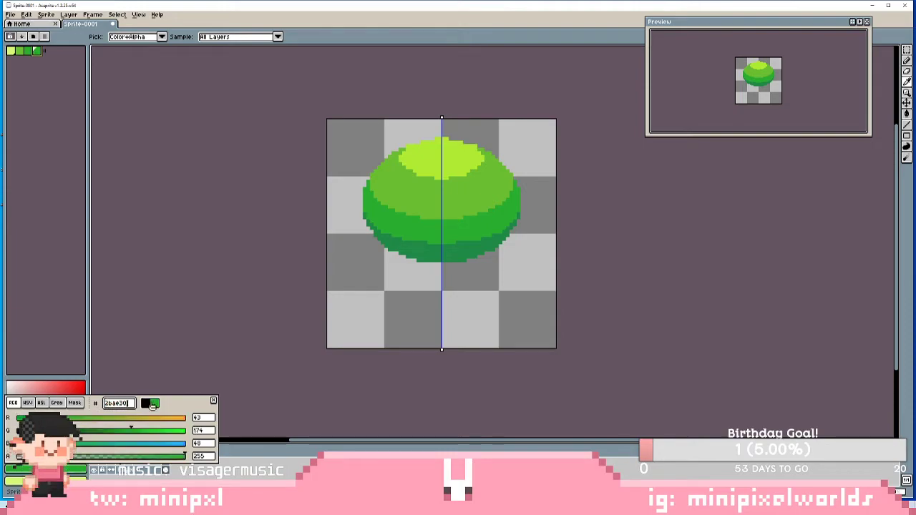
{"action": "left_click", "coordinate": [146, 242]}
- Sample the darkest green at the shape's base, copy its hex code and apply it to the fourth palette swatch
{"action": "left_click", "coordinate": [453, 250]}
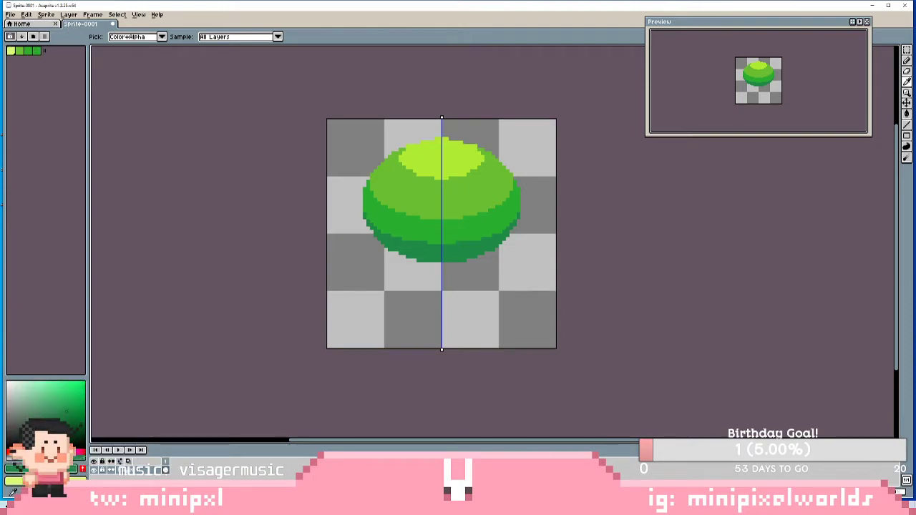
{"action": "left_click", "coordinate": [71, 469]}
{"action": "left_click_drag", "start_coordinate": [137, 405], "coordinate": [54, 406]}
{"action": "key", "text": "ctrl+c"}
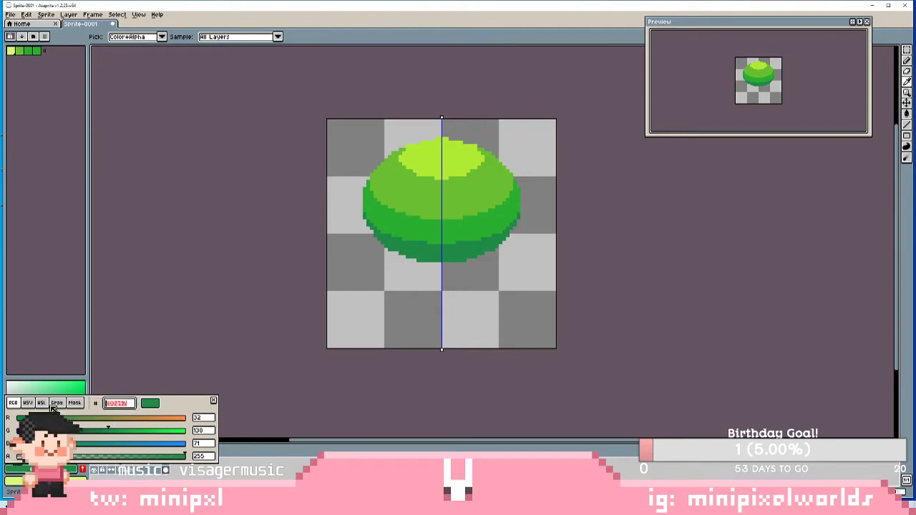
{"action": "left_click", "coordinate": [37, 51]}
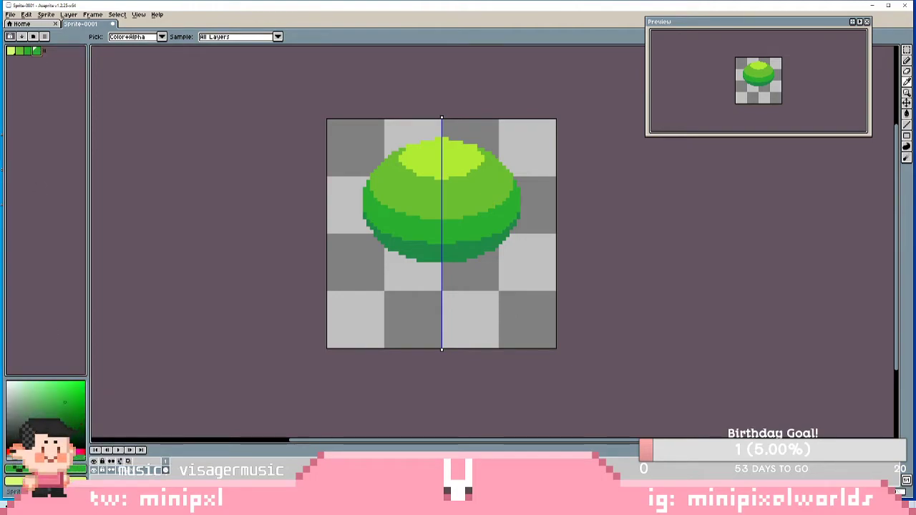
{"action": "left_click", "coordinate": [68, 468]}
{"action": "left_click_drag", "start_coordinate": [136, 403], "coordinate": [74, 403]}
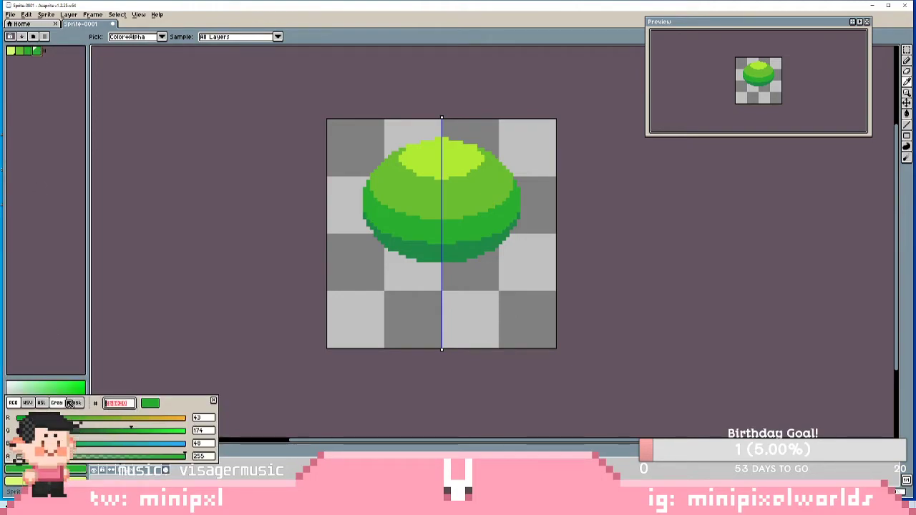
{"action": "key", "text": "ctrl+v"}
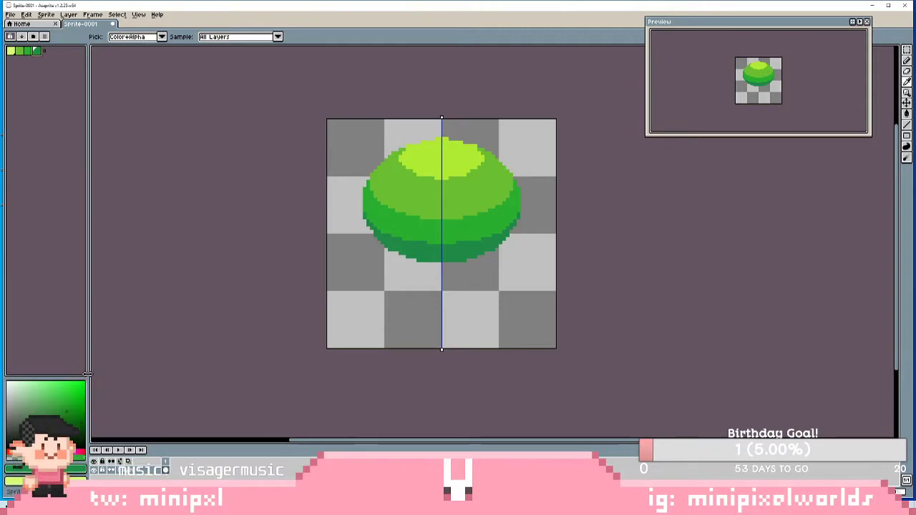
- Select the lime first swatch and lock the palette against further edits
{"action": "left_click", "coordinate": [10, 52]}
{"action": "left_click", "coordinate": [10, 53]}
{"action": "left_click", "coordinate": [10, 36]}
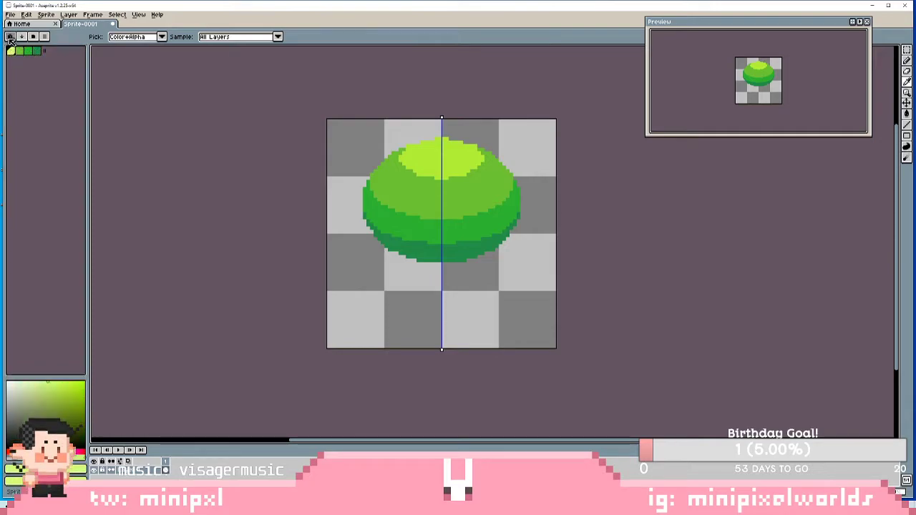
- Pencil small mid-green notches into the lower edge of the lime highlight using the second swatch, undoing stray strokes
{"action": "left_click", "coordinate": [20, 53]}
{"action": "left_click", "coordinate": [29, 52]}
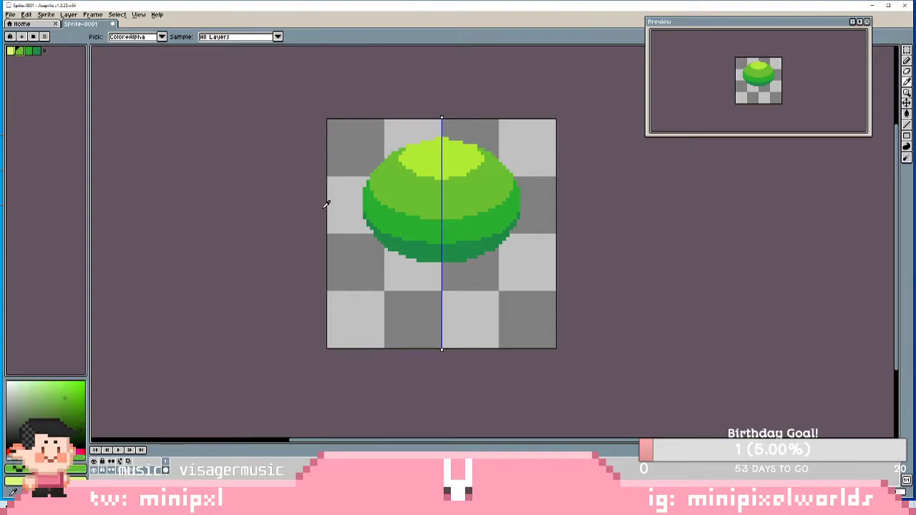
{"action": "left_click", "coordinate": [907, 62]}
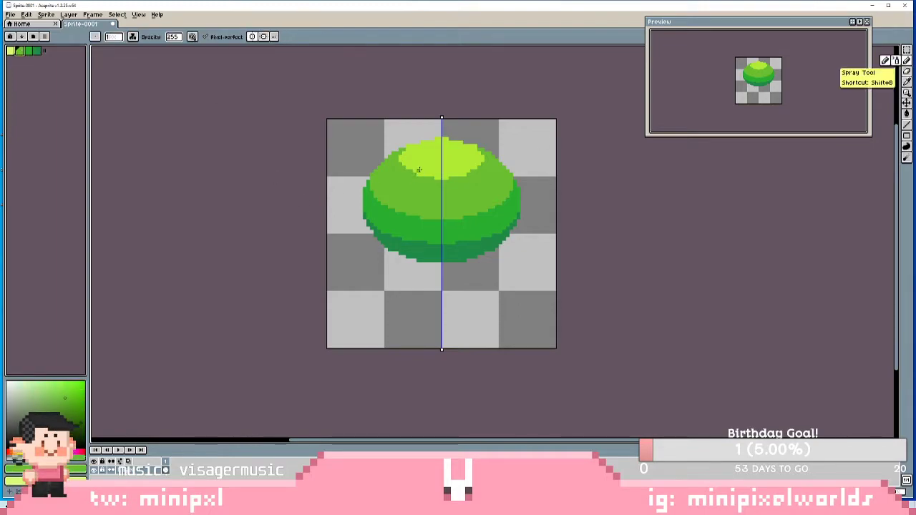
{"action": "left_click_drag", "start_coordinate": [419, 168], "coordinate": [423, 175]}
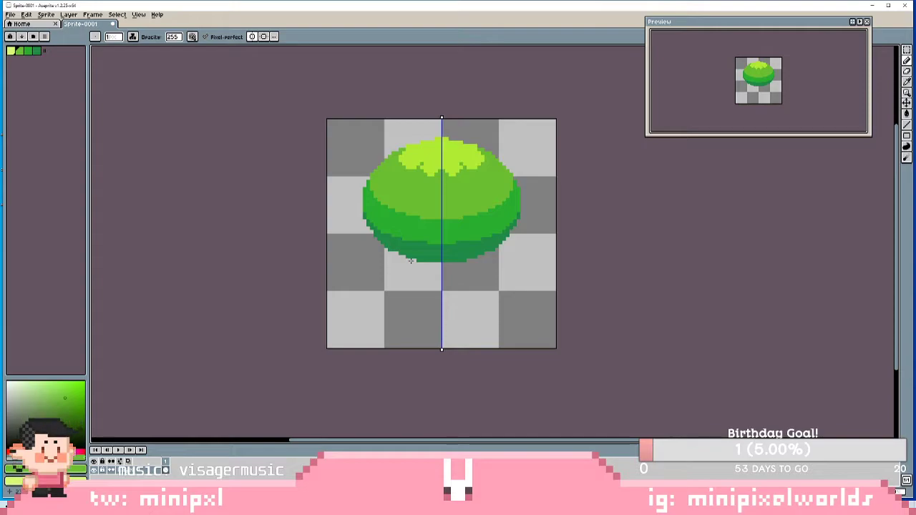
{"action": "key", "text": "ctrl+z"}
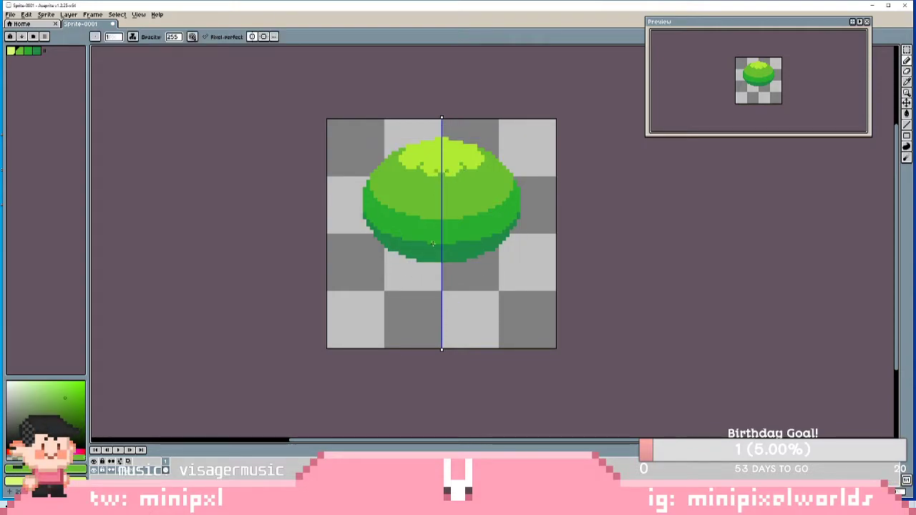
{"action": "key", "text": "ctrl+z"}
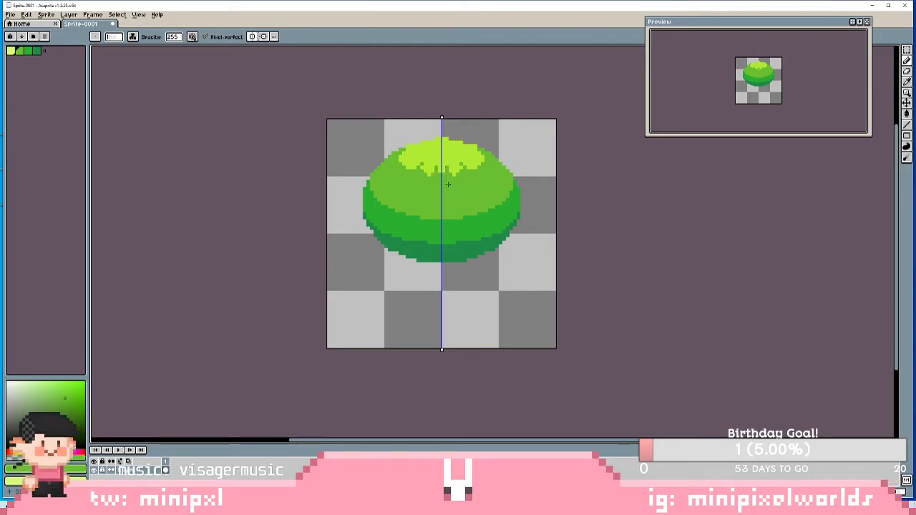
{"action": "key", "text": "ctrl+z"}
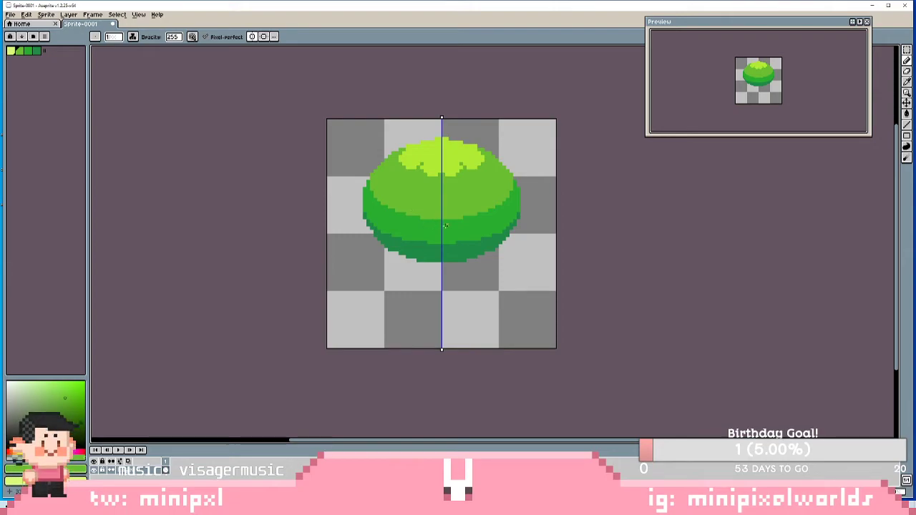
- Pencil pointed notches of the third swatch's green up into the mid-green band, curving along the shape's sides
{"action": "left_click", "coordinate": [27, 51]}
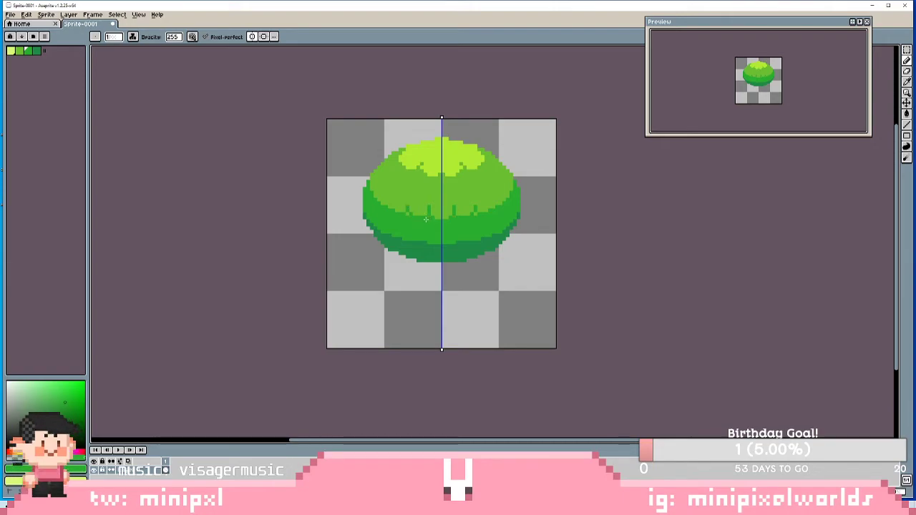
{"action": "mouse_move", "coordinate": [386, 204]}
{"action": "left_mouse_down"}
{"action": "mouse_move", "coordinate": [392, 189]}
{"action": "mouse_move", "coordinate": [382, 206]}
{"action": "mouse_move", "coordinate": [381, 180]}
{"action": "left_mouse_up"}
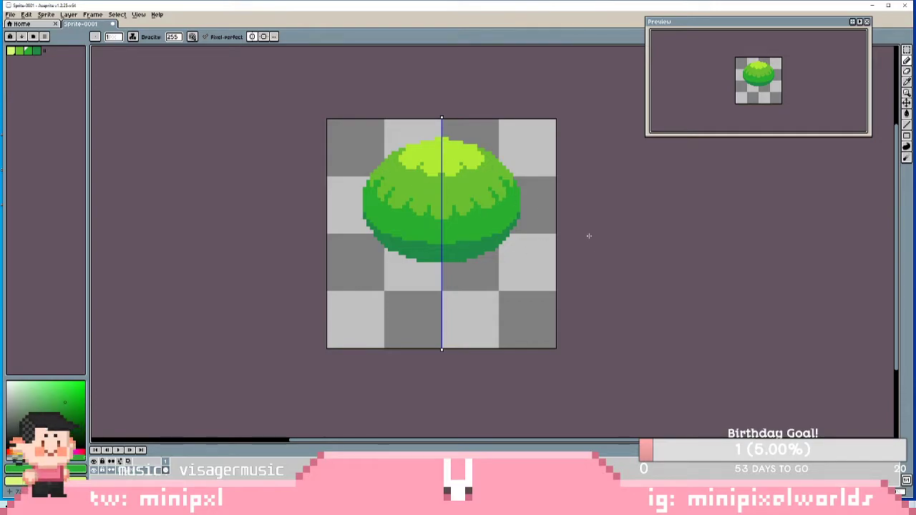
{"action": "left_click", "coordinate": [501, 175], "text": "alt"}
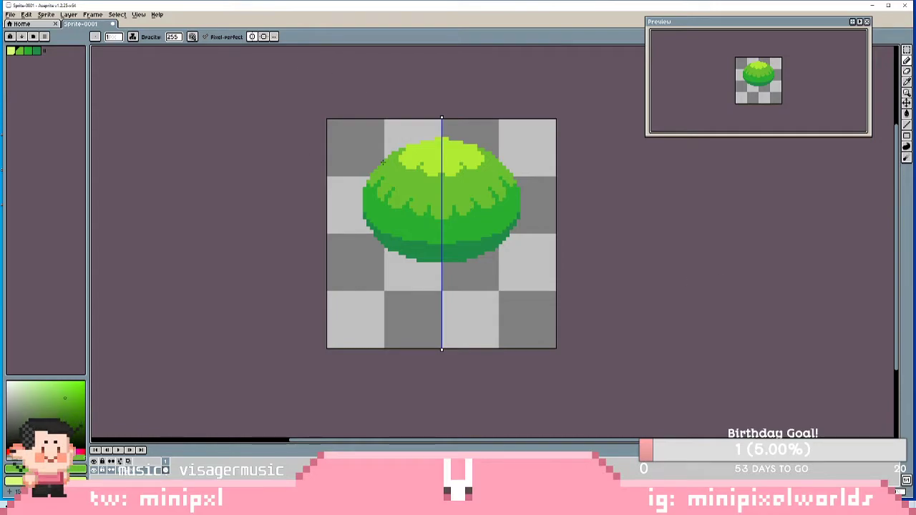
- Sample the darkest green at the base and pencil pointed notches up into the green band above it
{"action": "left_click", "coordinate": [470, 222], "text": "alt"}
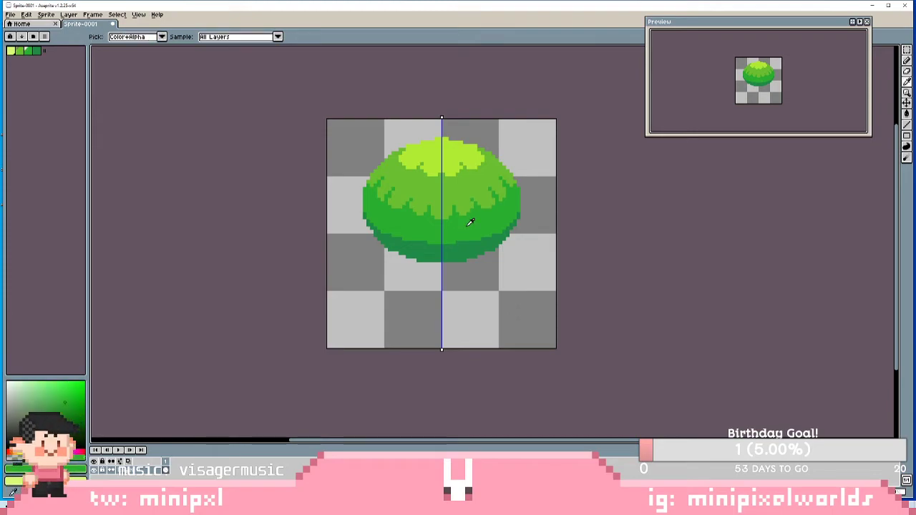
{"action": "left_click", "coordinate": [906, 61]}
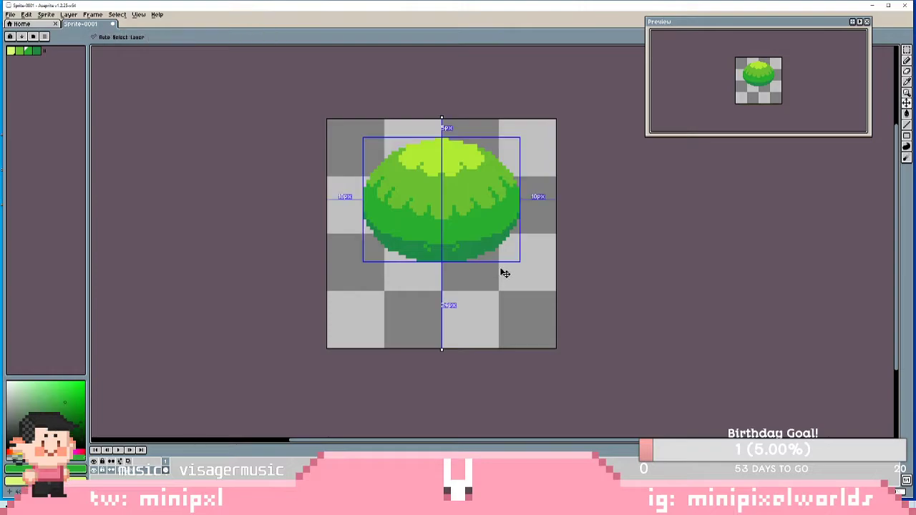
{"action": "left_click", "coordinate": [907, 83]}
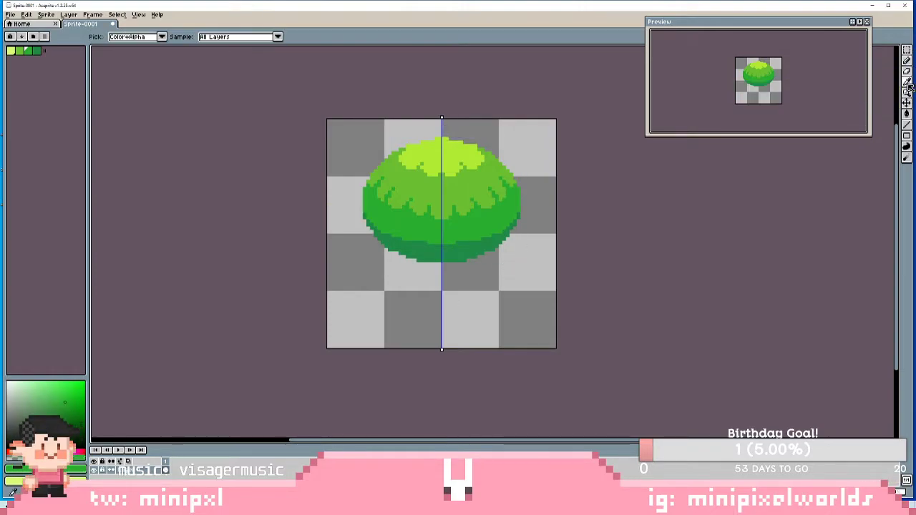
{"action": "left_click", "coordinate": [466, 249]}
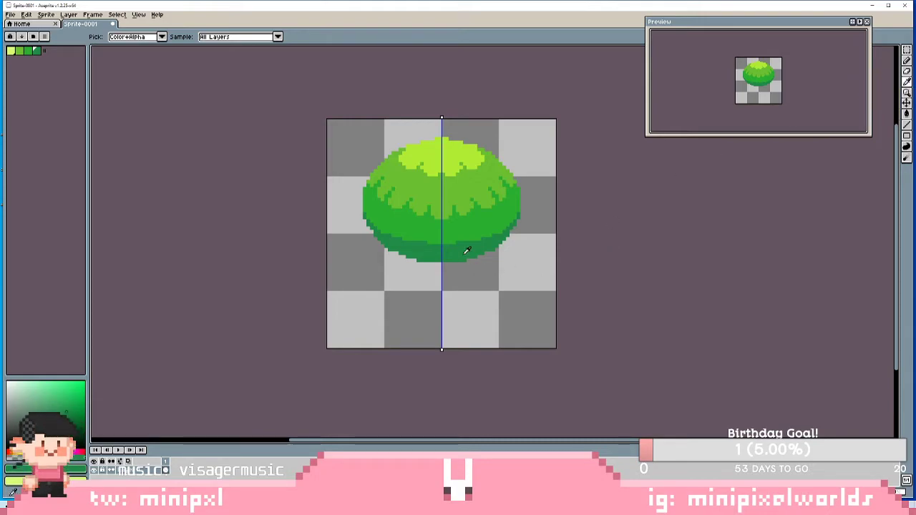
{"action": "key", "text": "b"}
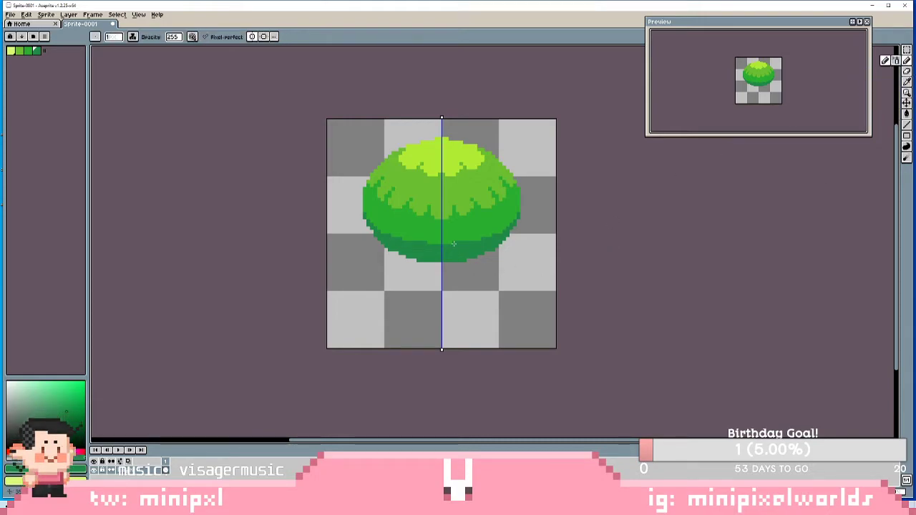
{"action": "left_click_drag", "start_coordinate": [460, 242], "coordinate": [458, 232]}
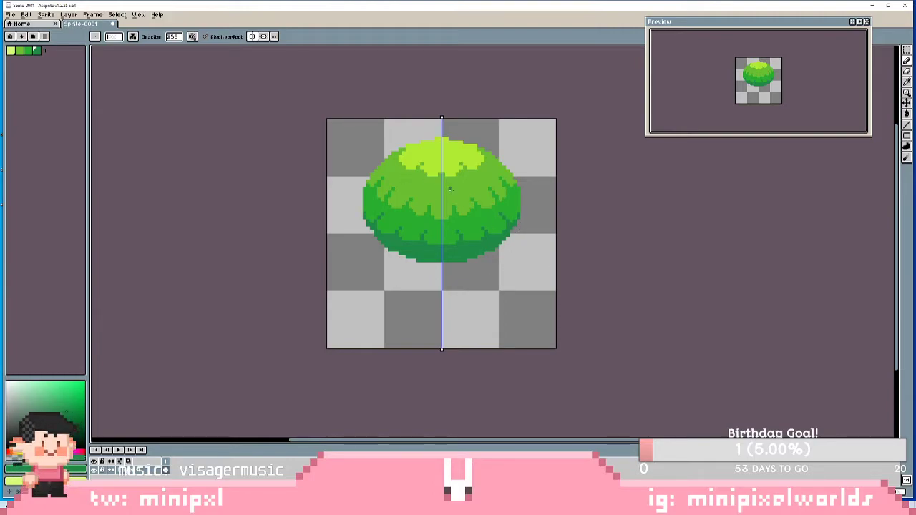
- Sample the green of the third band and pencil touch-ups that extend its lobes down into the darkest band
{"action": "key", "text": "i"}
{"action": "left_click", "coordinate": [446, 229]}
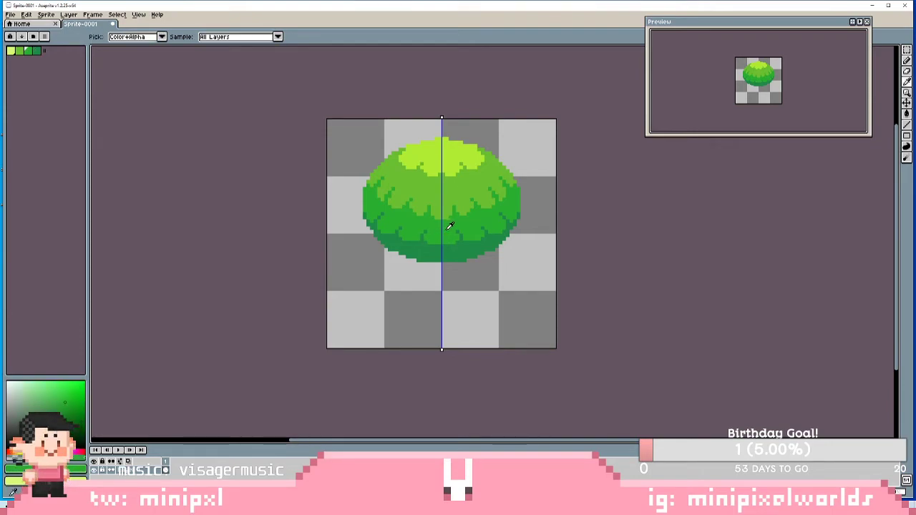
{"action": "key", "text": "b"}
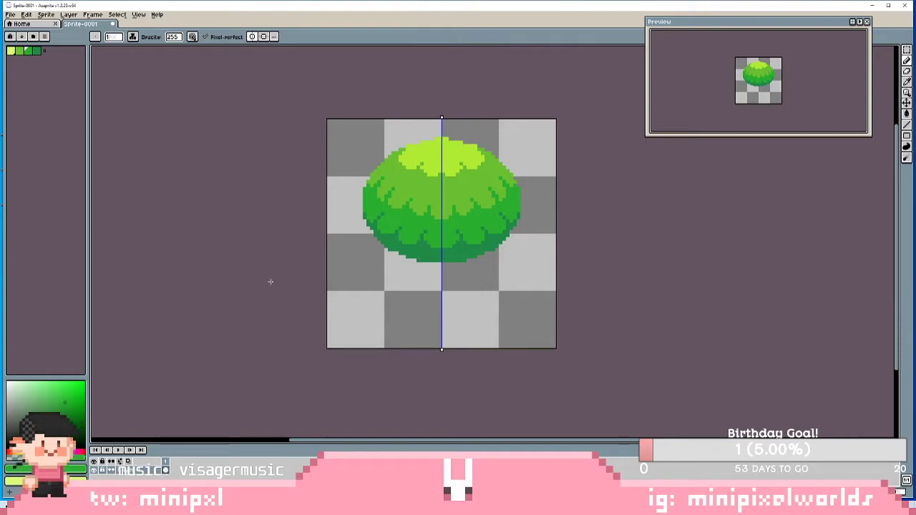
- Unlock the palette, add a fifth swatch and set it to a green darker than the fourth
{"action": "left_click_drag", "start_coordinate": [44, 51], "coordinate": [54, 51]}
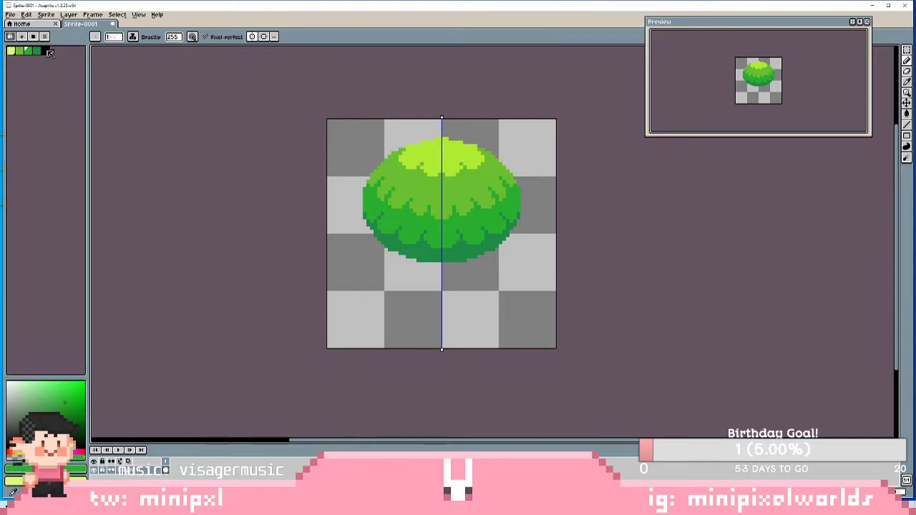
{"action": "left_click", "coordinate": [36, 51]}
{"action": "left_click", "coordinate": [45, 52]}
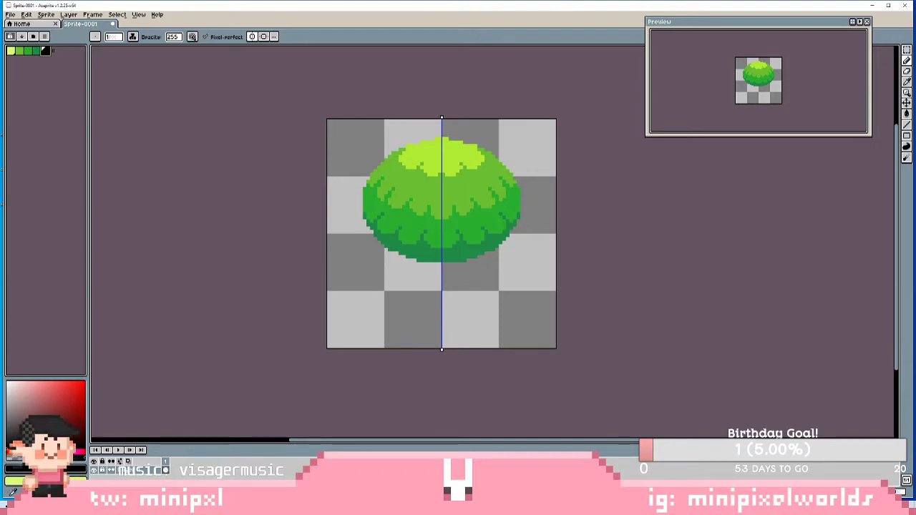
{"action": "left_click", "coordinate": [39, 452]}
{"action": "left_click", "coordinate": [65, 406]}
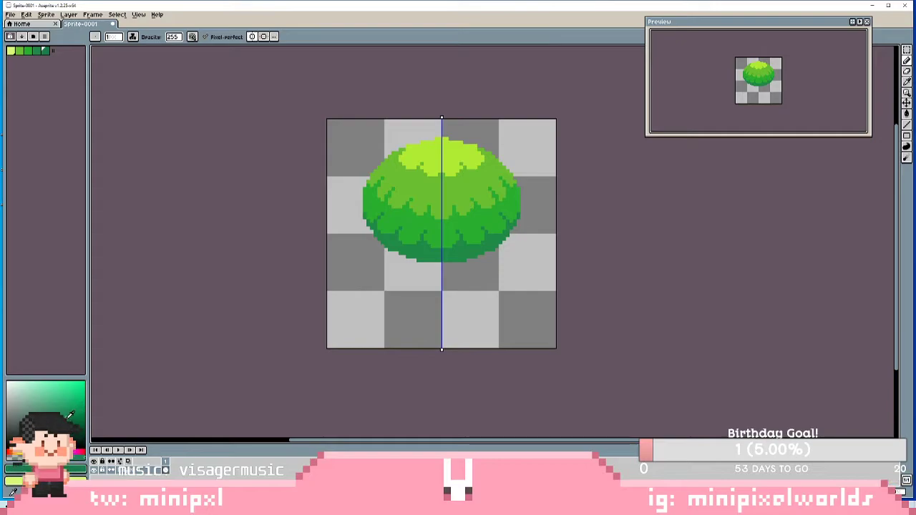
- Pencil a dark teal-green shadow line along the shape's bottom edge, redoing the first attempt
{"action": "left_click_drag", "start_coordinate": [418, 260], "coordinate": [441, 260]}
{"action": "key", "text": "ctrl"}
{"action": "key", "text": "ctrl"}
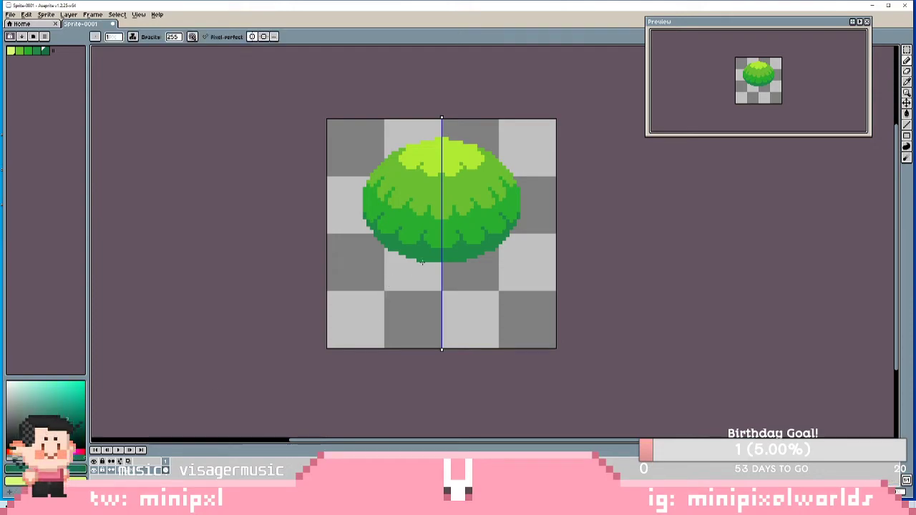
{"action": "left_click_drag", "start_coordinate": [421, 260], "coordinate": [441, 260]}
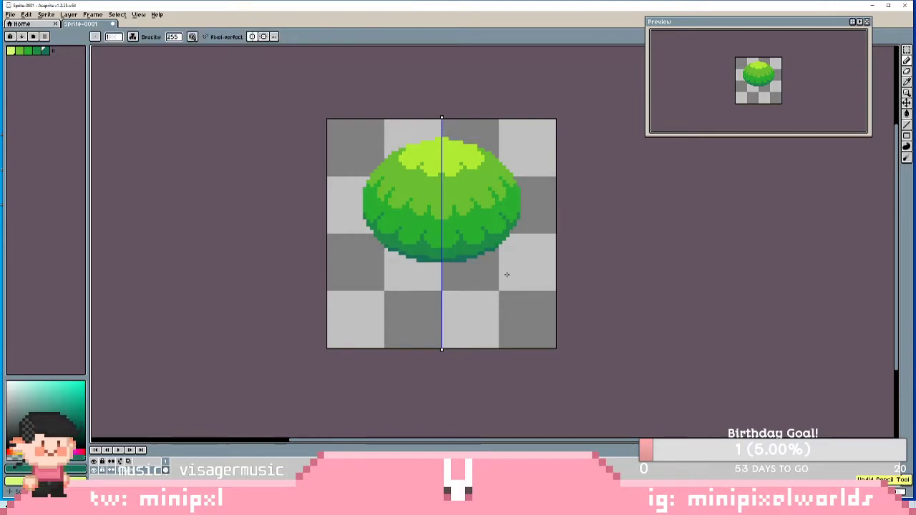
- Pencil dark teal notches with the fifth swatch upward from the bottom edge through the darkest green band
{"action": "left_click", "coordinate": [36, 50]}
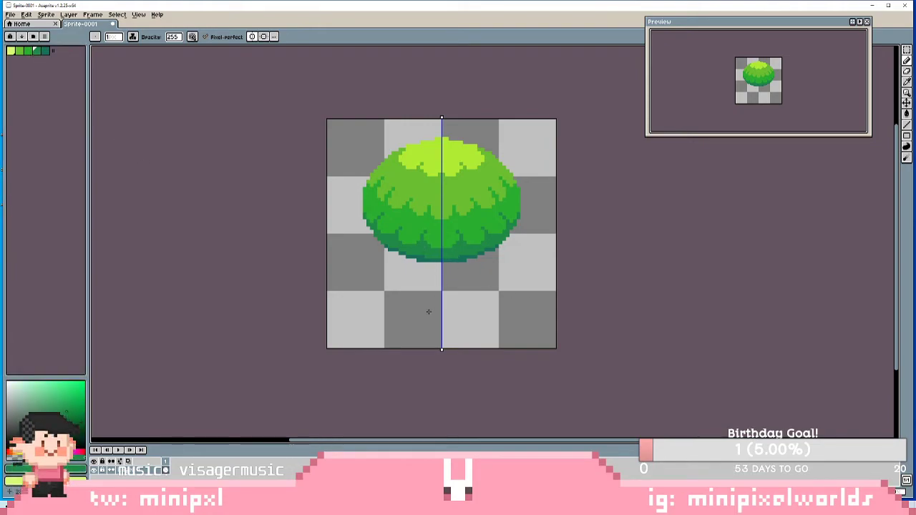
{"action": "left_click", "coordinate": [44, 51]}
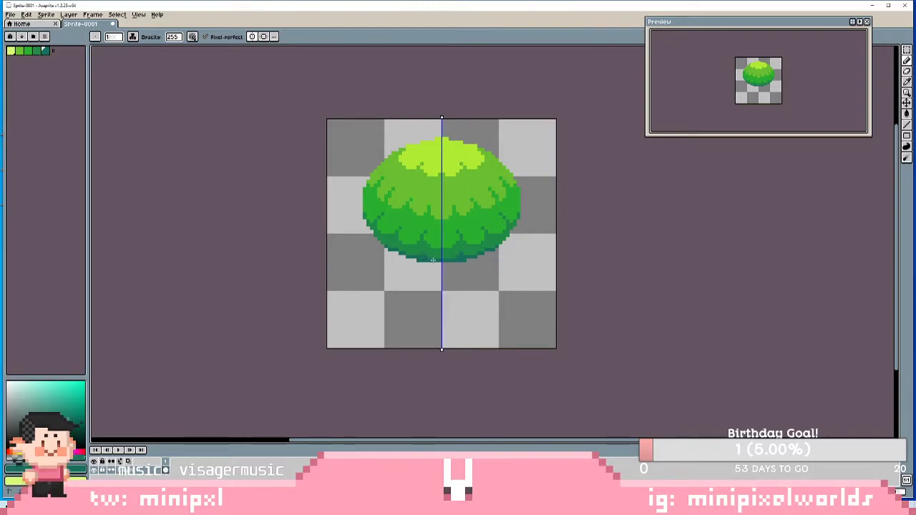
{"action": "left_click_drag", "start_coordinate": [393, 254], "coordinate": [396, 245]}
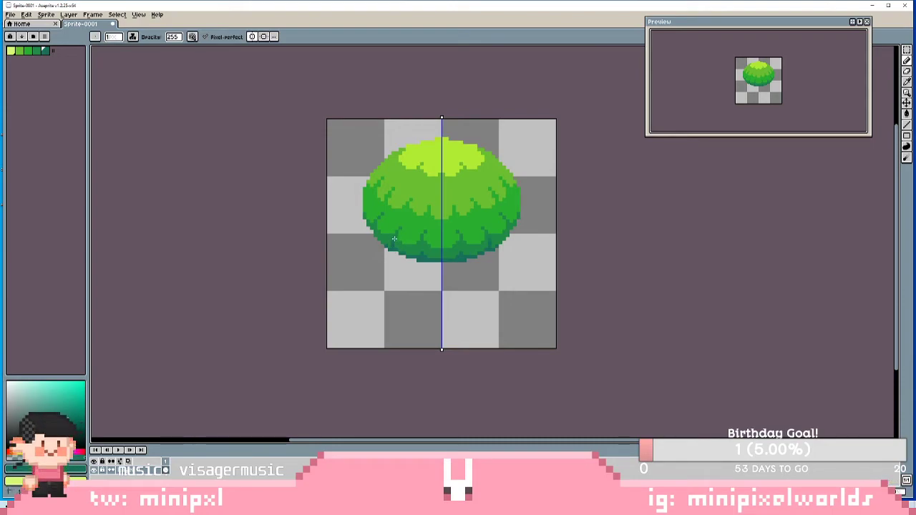
{"action": "key", "text": "ctrl+z"}
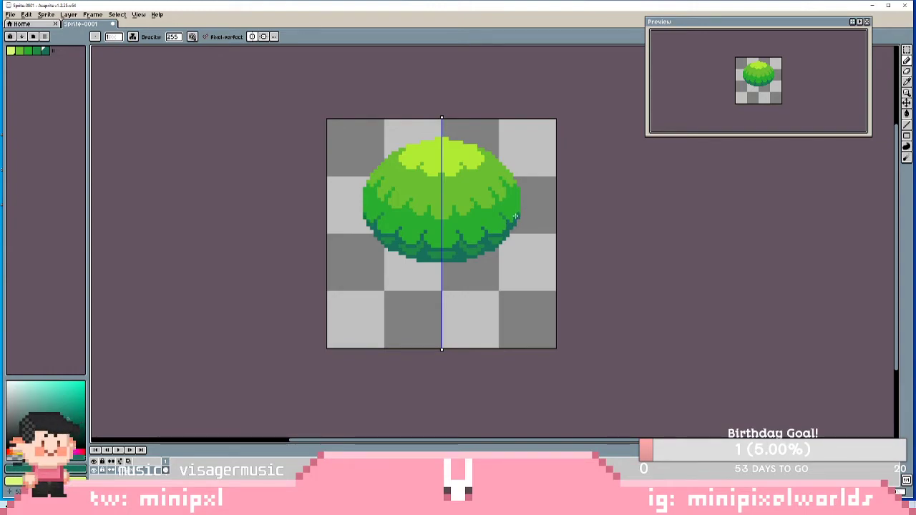
{"action": "left_click_drag", "start_coordinate": [525, 210], "coordinate": [281, 218]}
{"action": "key", "text": "v"}
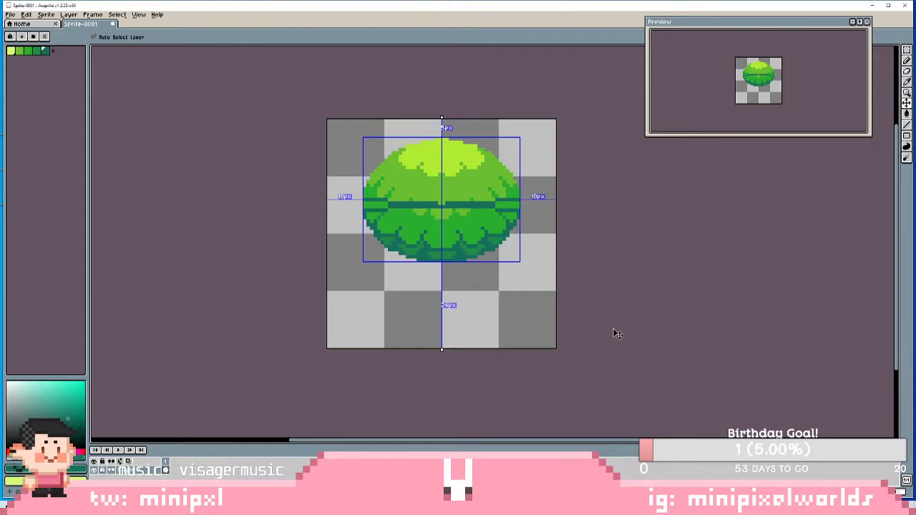
{"action": "key", "text": "ctrl+z"}
{"action": "key", "text": "b"}
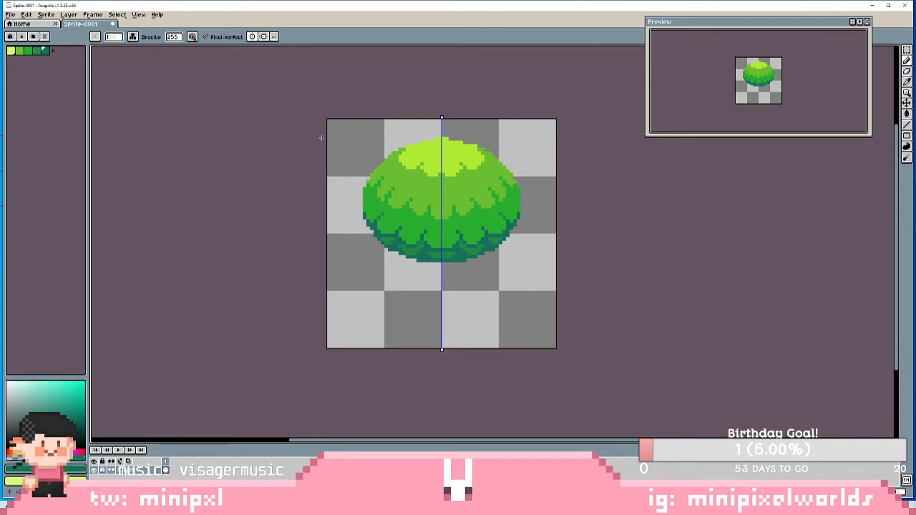
- Sample the fourth green from the shape and pencil a dark notched outline between the second and third bands
{"action": "key", "text": "i"}
{"action": "left_click", "coordinate": [417, 248]}
{"action": "key", "text": "b"}
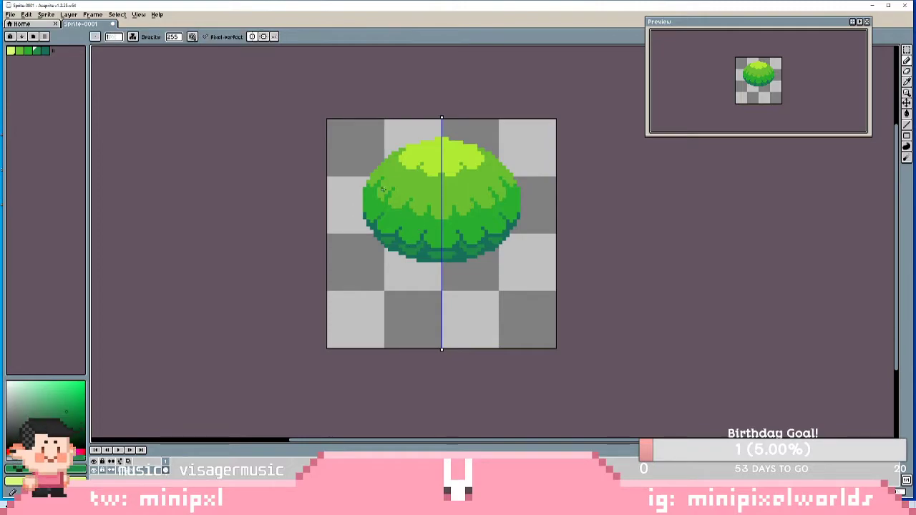
{"action": "left_click", "coordinate": [376, 186]}
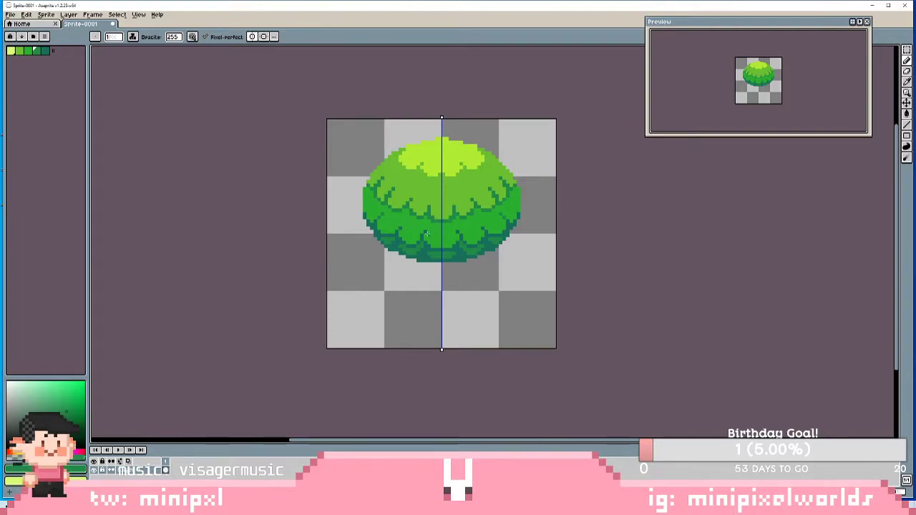
- Pencil a darker green outline around the lobes of the top lime band, using the second and third green swatches
{"action": "key", "text": "i"}
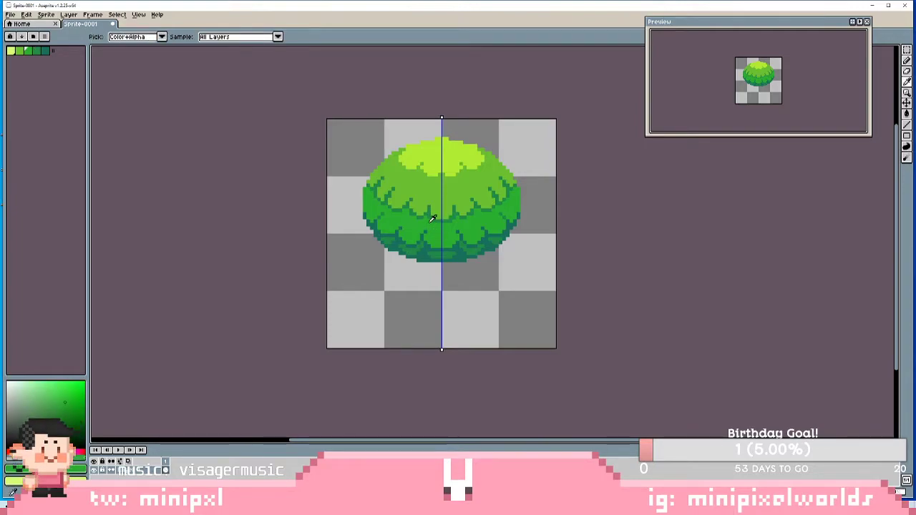
{"action": "key", "text": "b"}
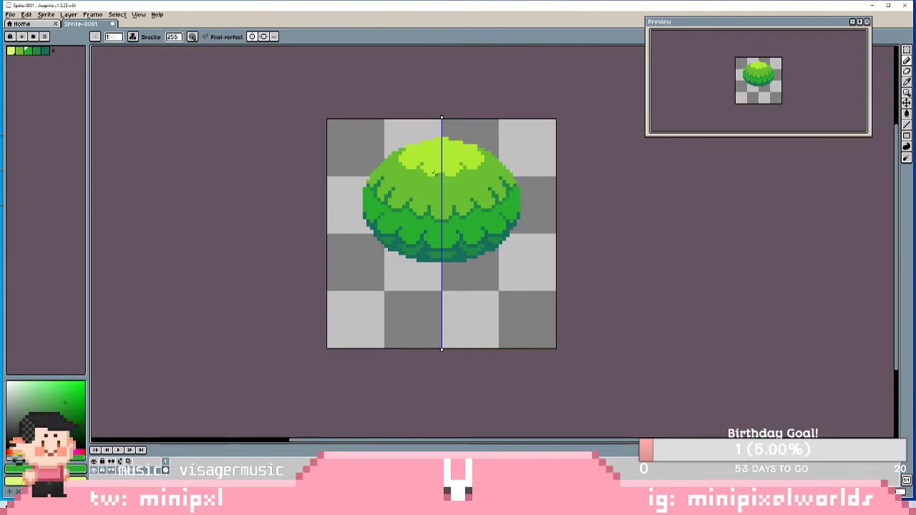
{"action": "left_click", "coordinate": [19, 51]}
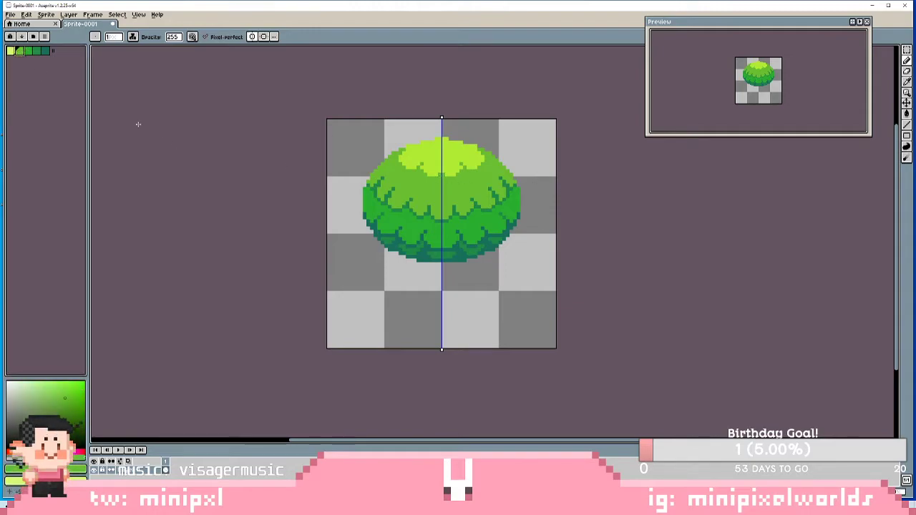
{"action": "left_click", "coordinate": [28, 51]}
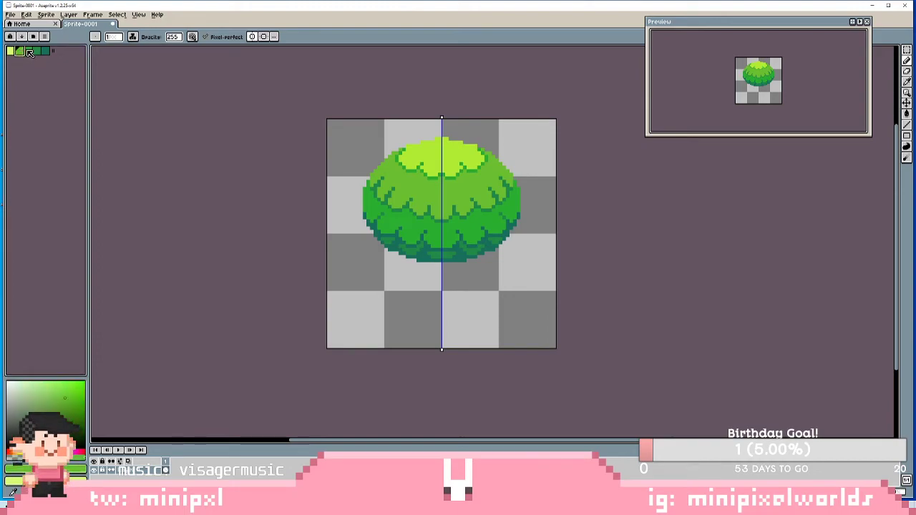
{"action": "left_click", "coordinate": [36, 52]}
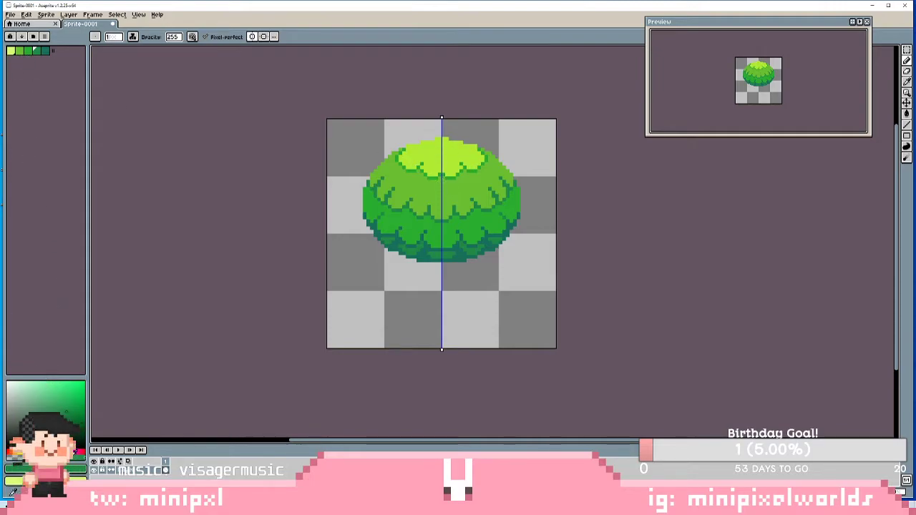
{"action": "left_click", "coordinate": [20, 452]}
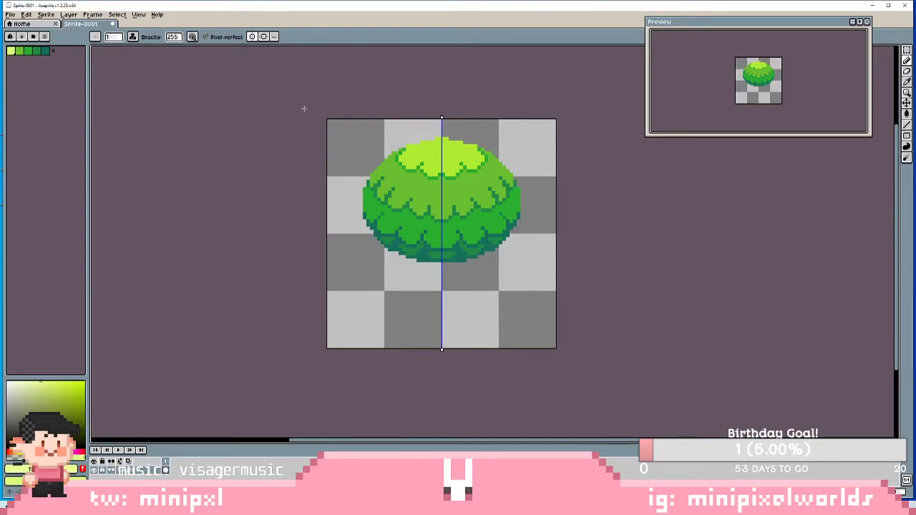
{"action": "key", "text": "i"}
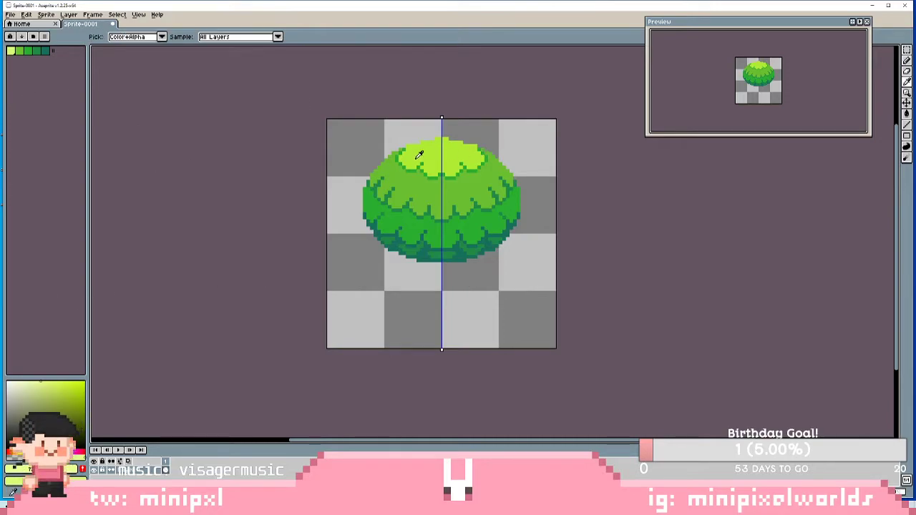
{"action": "left_click", "coordinate": [61, 381]}
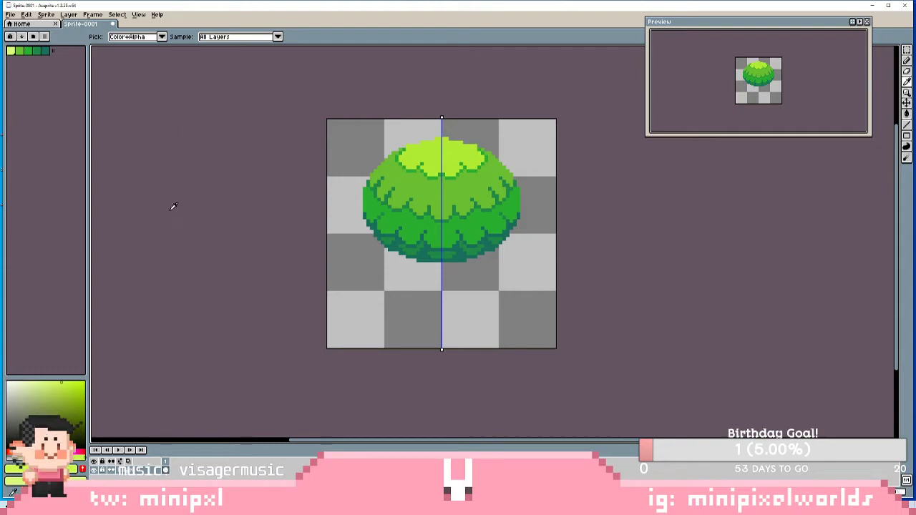
- Add a sixth swatch, set it to a pale yellow-green and move it to the start of the palette
{"action": "left_click_drag", "start_coordinate": [55, 50], "coordinate": [63, 51]}
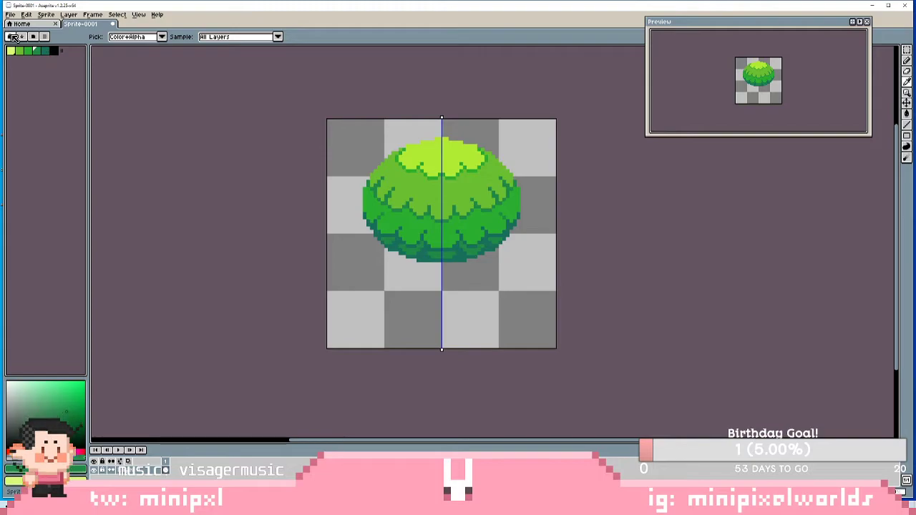
{"action": "left_click", "coordinate": [55, 51]}
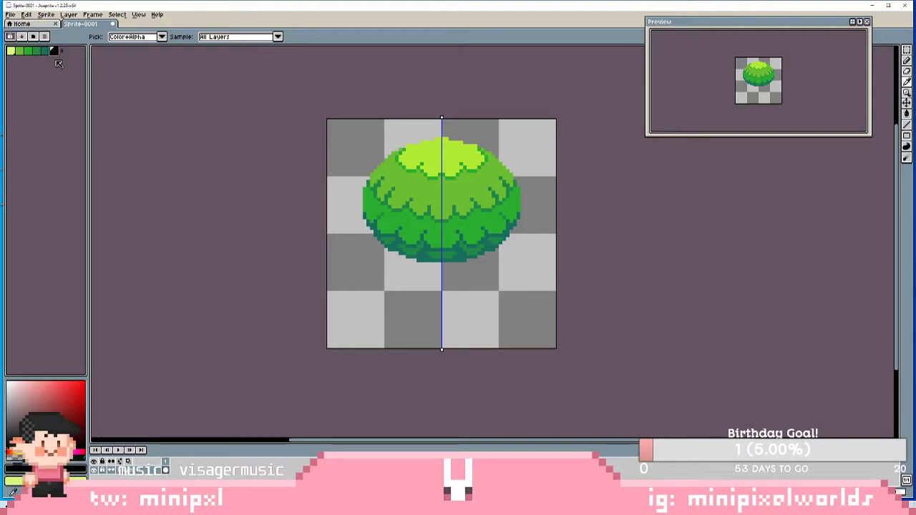
{"action": "mouse_move", "coordinate": [45, 399]}
{"action": "left_mouse_down"}
{"action": "mouse_move", "coordinate": [34, 378]}
{"action": "mouse_move", "coordinate": [43, 381]}
{"action": "left_mouse_up"}
{"action": "left_click", "coordinate": [21, 451]}
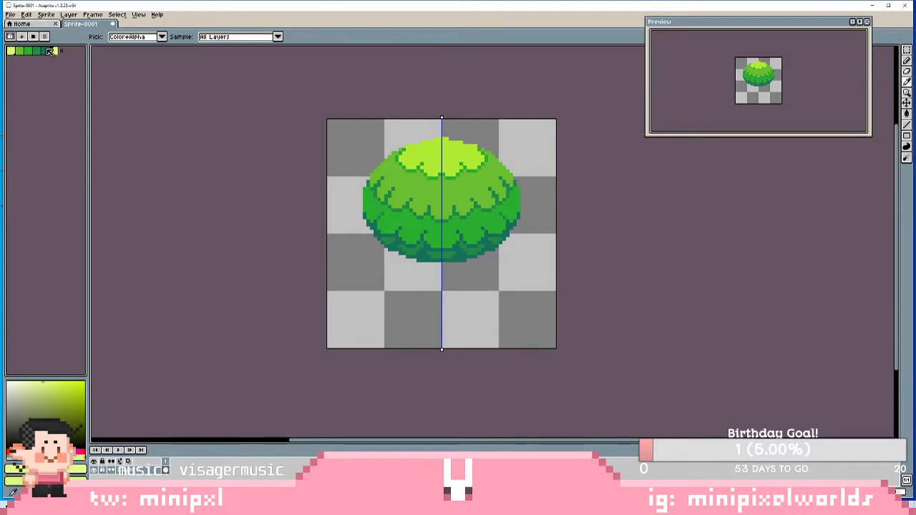
{"action": "left_click_drag", "start_coordinate": [52, 51], "coordinate": [3, 53]}
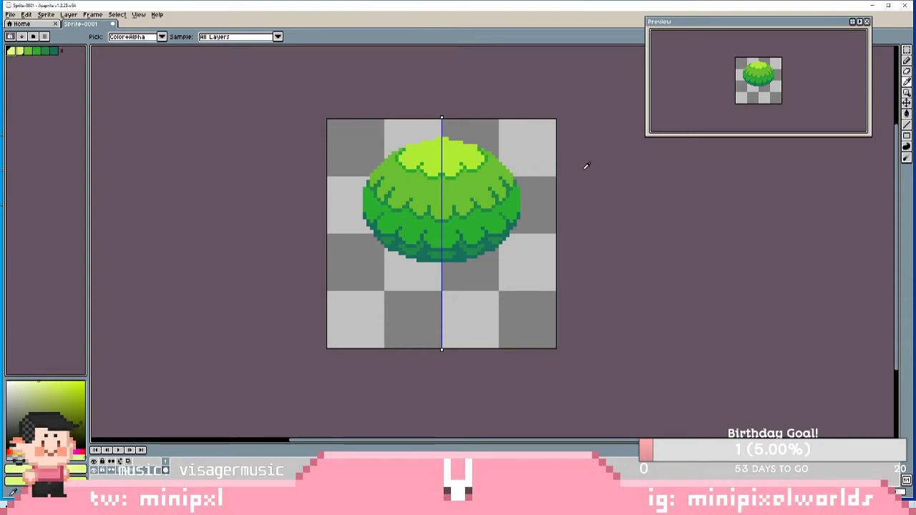
- Pencil short pale yellow-green highlight strokes on the top lime band, undoing and redoing part of them
{"action": "key", "text": "b"}
{"action": "left_click", "coordinate": [421, 152]}
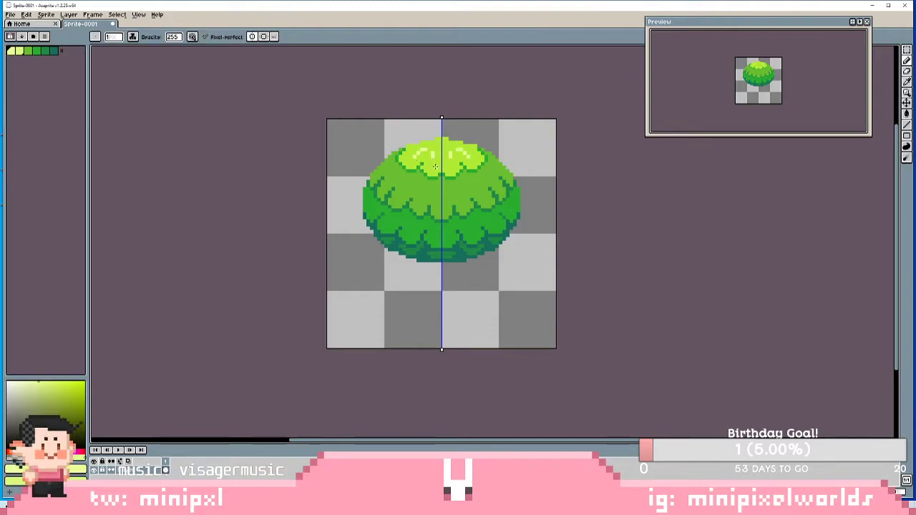
{"action": "key", "text": "ctrl+z"}
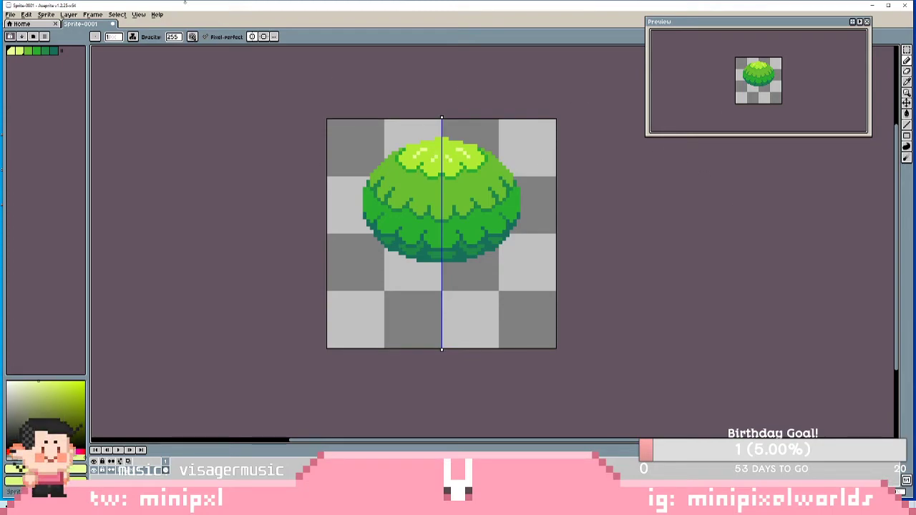
- Select the second palette swatch and make the background colour transparent with an alpha of 0
{"action": "left_click", "coordinate": [19, 53]}
{"action": "left_click", "coordinate": [12, 51]}
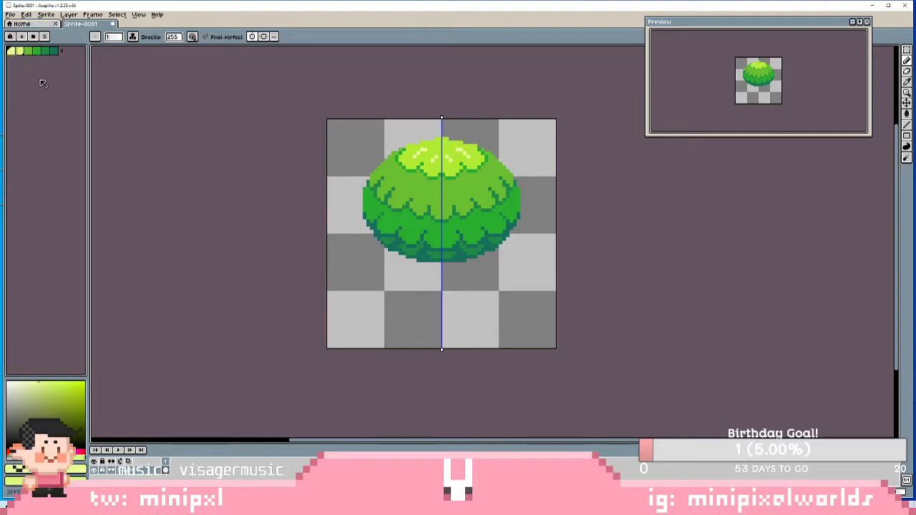
{"action": "left_click", "coordinate": [20, 52]}
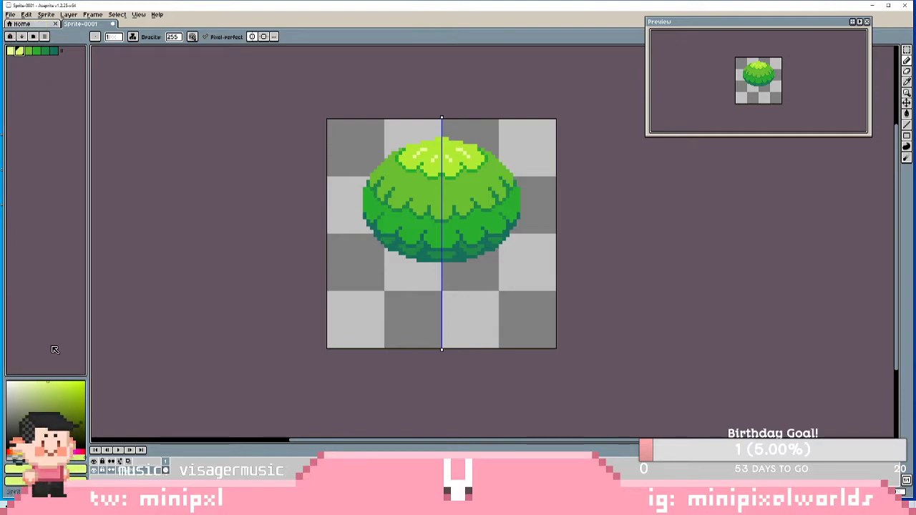
{"action": "left_click", "coordinate": [44, 468]}
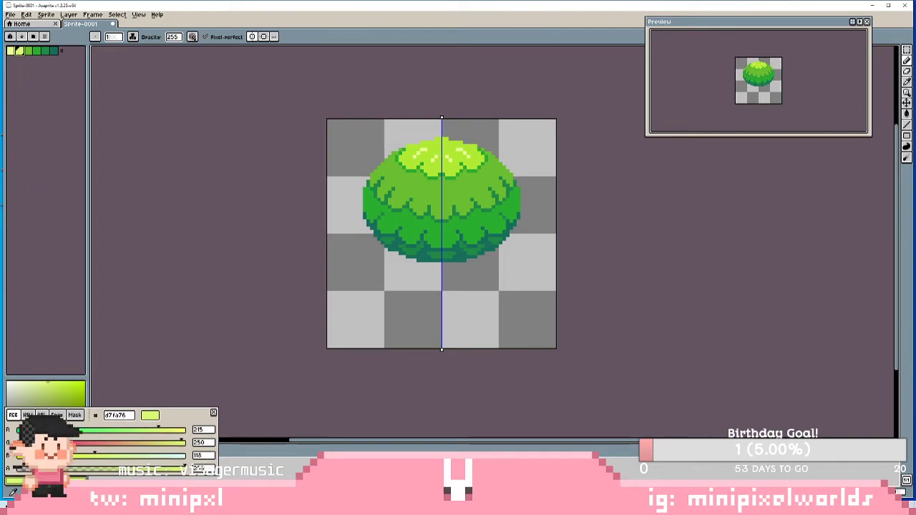
{"action": "left_click_drag", "start_coordinate": [44, 469], "coordinate": [4, 471]}
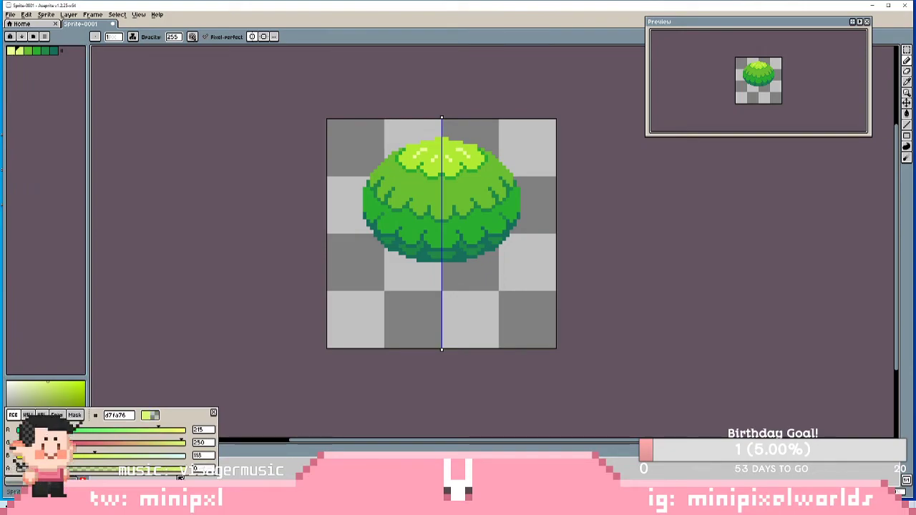
{"action": "left_click", "coordinate": [213, 413]}
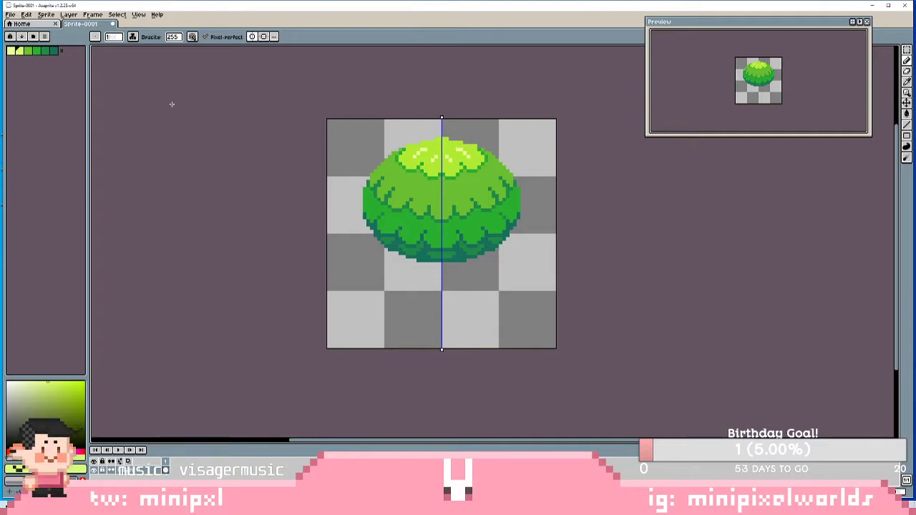
- Turn off symmetry and pencil a small pale star-shaped highlight on the upper-left part of the second band
{"action": "left_click", "coordinate": [253, 37]}
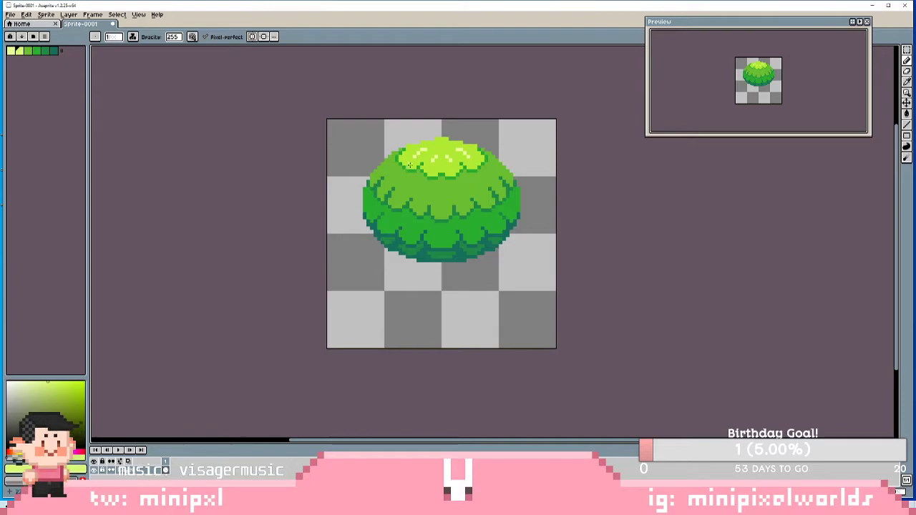
{"action": "left_click", "coordinate": [33, 52]}
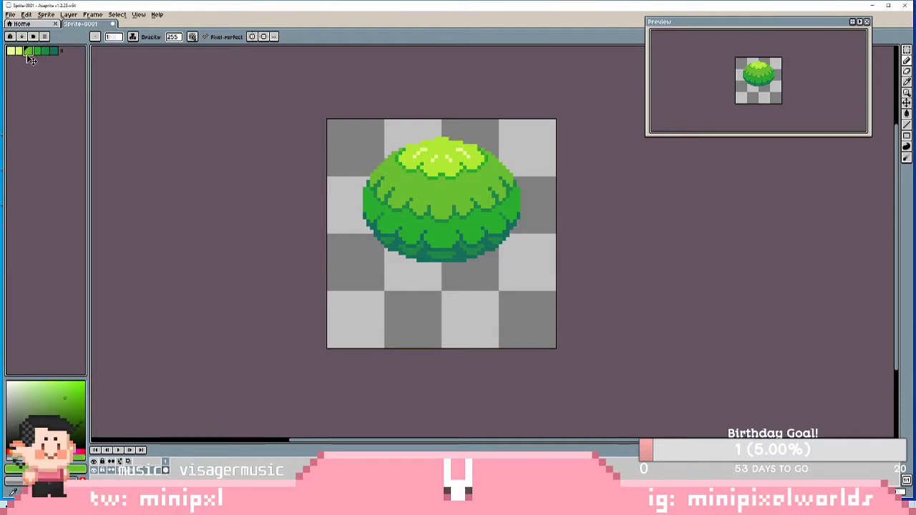
{"action": "left_click", "coordinate": [17, 51]}
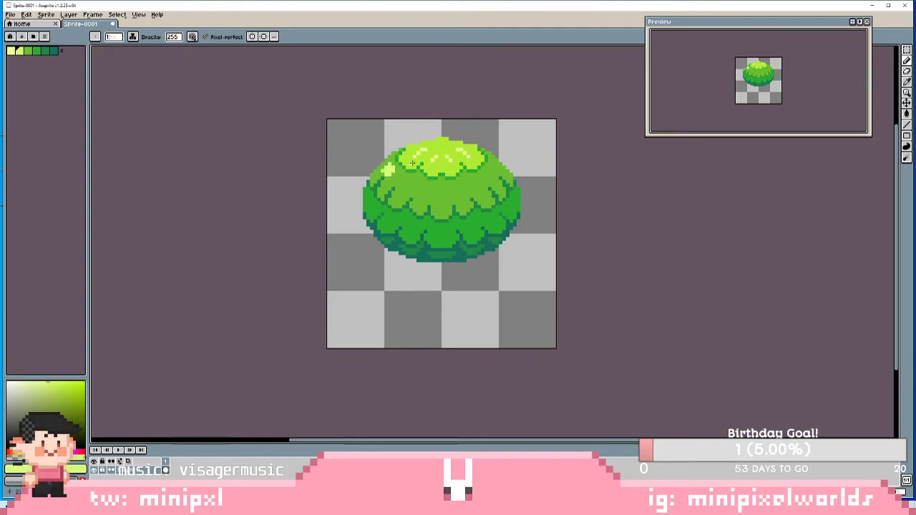
{"action": "left_click", "coordinate": [28, 52]}
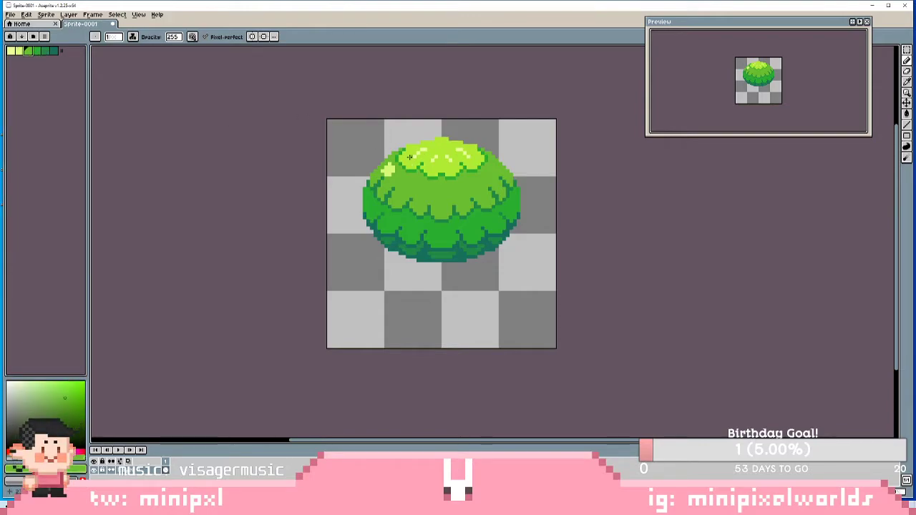
{"action": "left_click", "coordinate": [20, 52]}
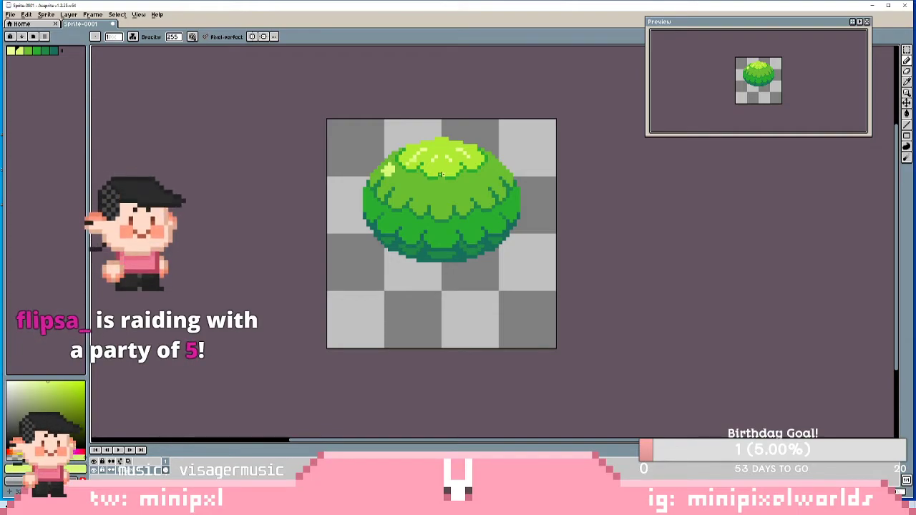
{"action": "key", "text": "v"}
{"action": "key", "text": "b"}
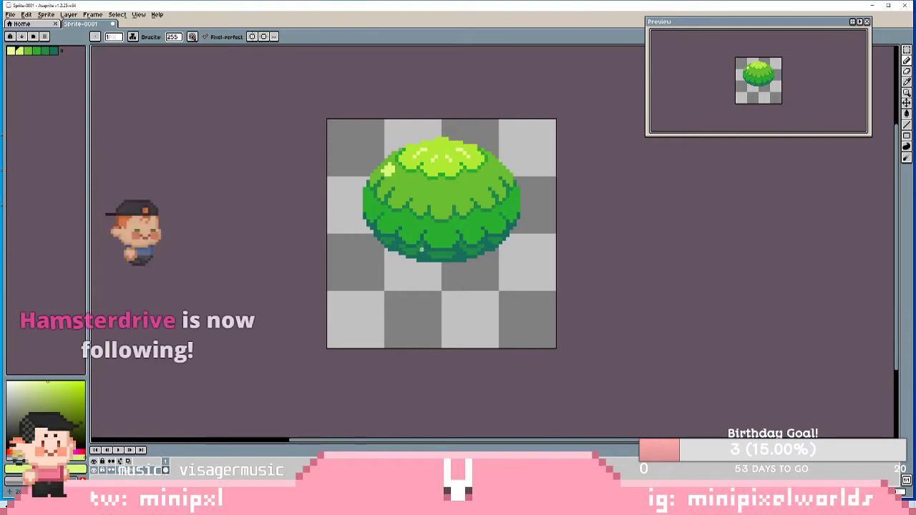
- Sample the top band's lime green (RGB 177, 236, 52) and paste its hex code as the second swatch's colour
{"action": "key", "text": "i"}
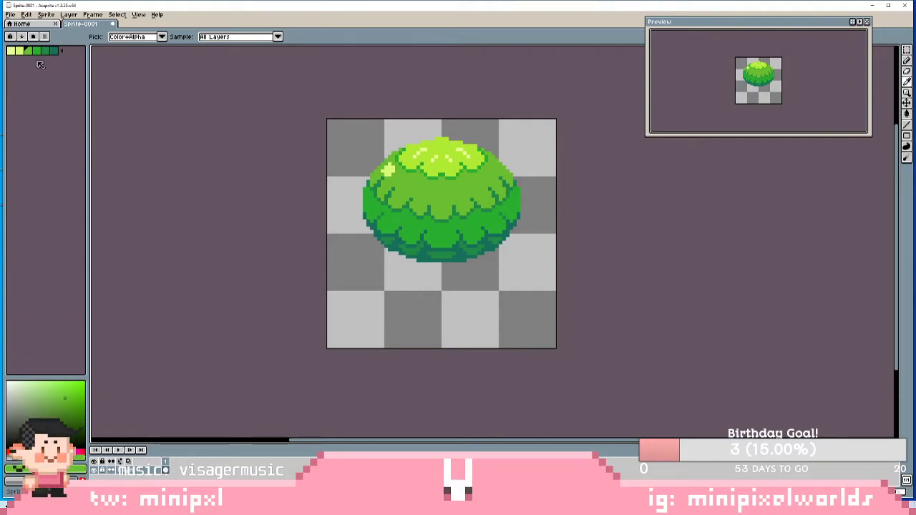
{"action": "left_click", "coordinate": [444, 157]}
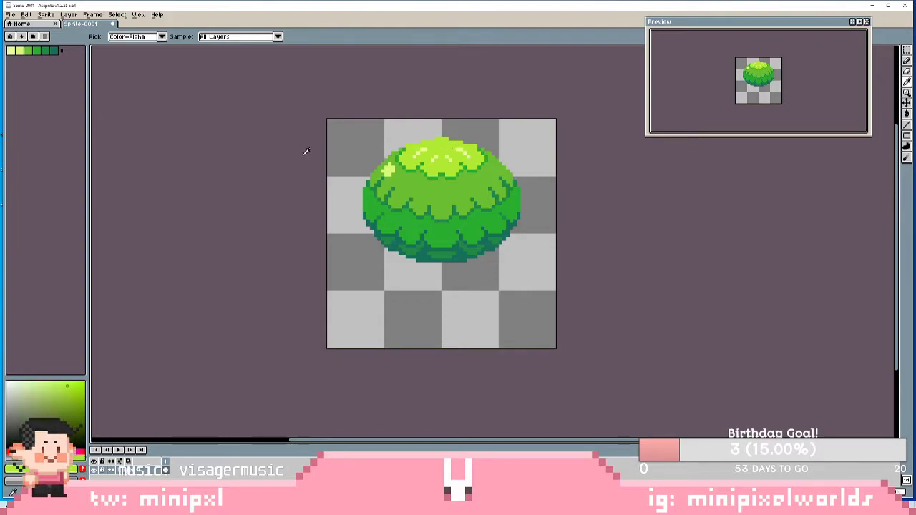
{"action": "left_click", "coordinate": [18, 464]}
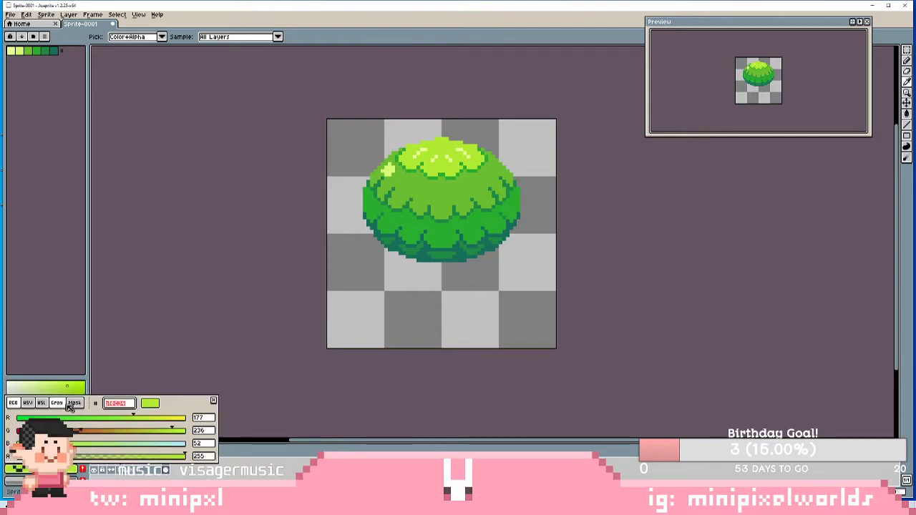
{"action": "key", "text": "ctrl+c"}
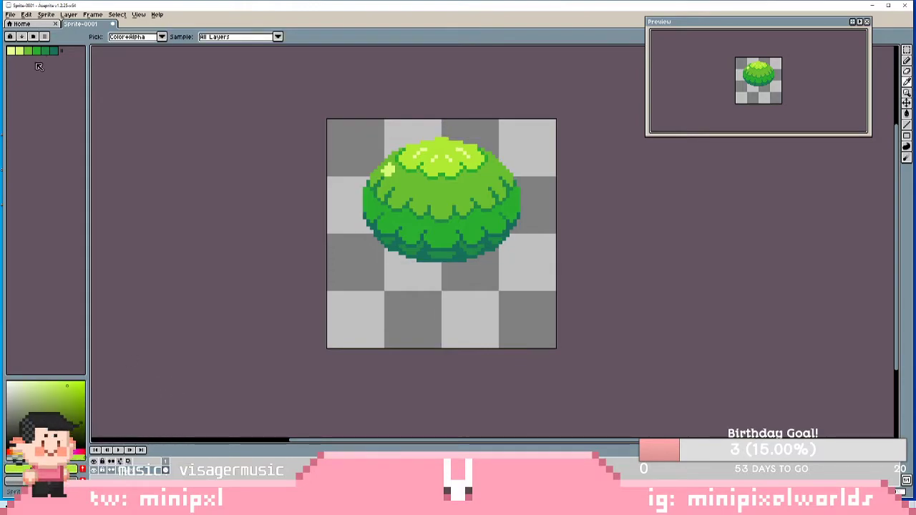
{"action": "left_click", "coordinate": [21, 53]}
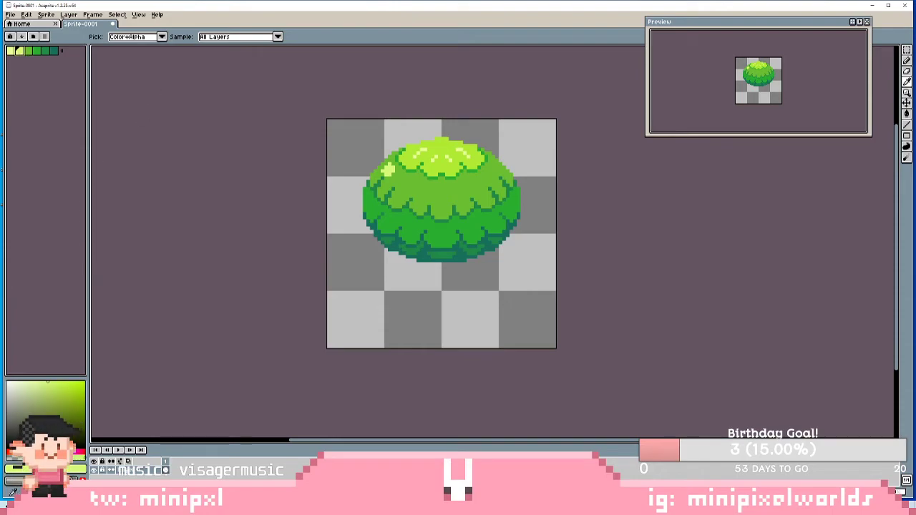
{"action": "left_click", "coordinate": [15, 467]}
{"action": "left_click", "coordinate": [120, 405]}
{"action": "key", "text": "ctrl+v"}
{"action": "left_click", "coordinate": [162, 377]}
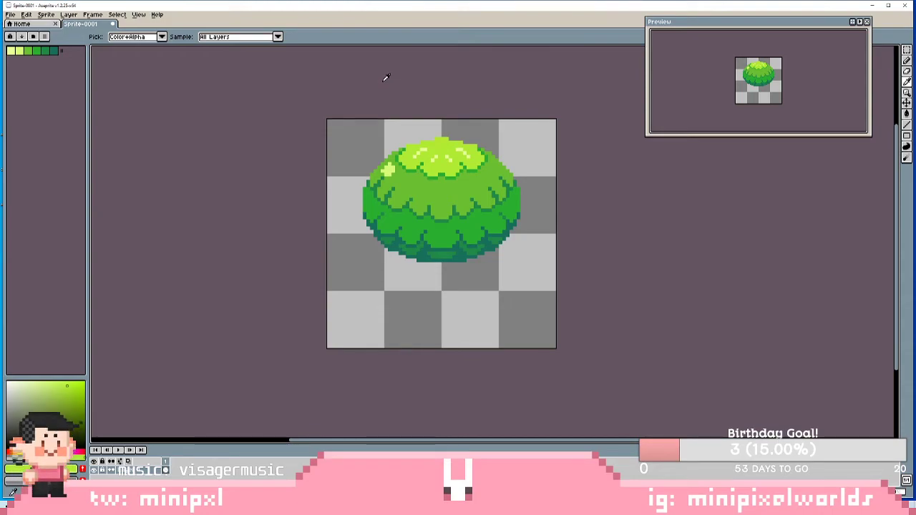
- Repaint the star-shaped highlight on the upper-left part of the second band with lime green using the Pencil, and select the second palette swatch
{"action": "left_click", "coordinate": [906, 60]}
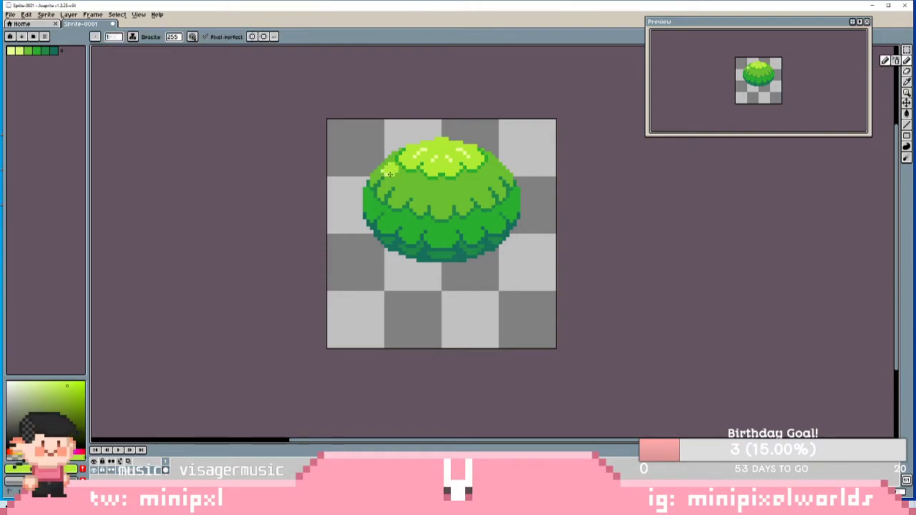
{"action": "left_click", "coordinate": [20, 51]}
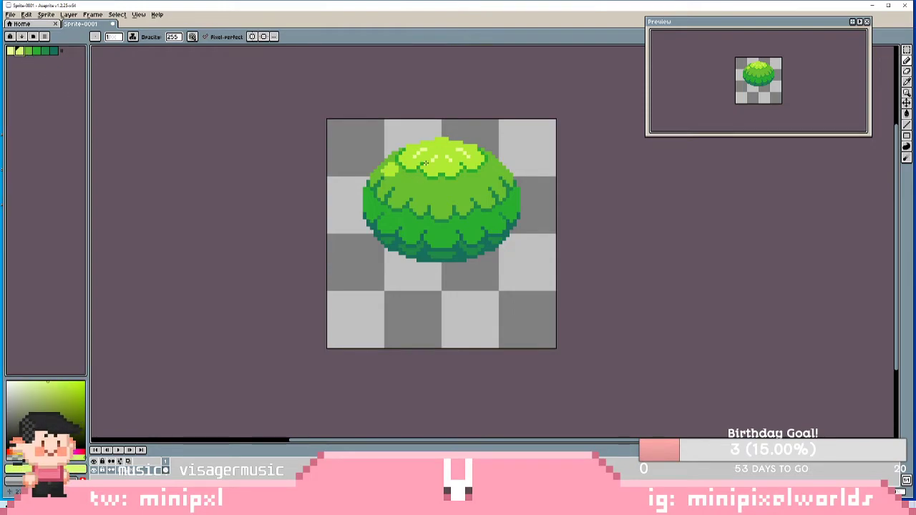
- Sample the lime green of the highlight on the second band and copy its hex code
{"action": "key", "text": "i"}
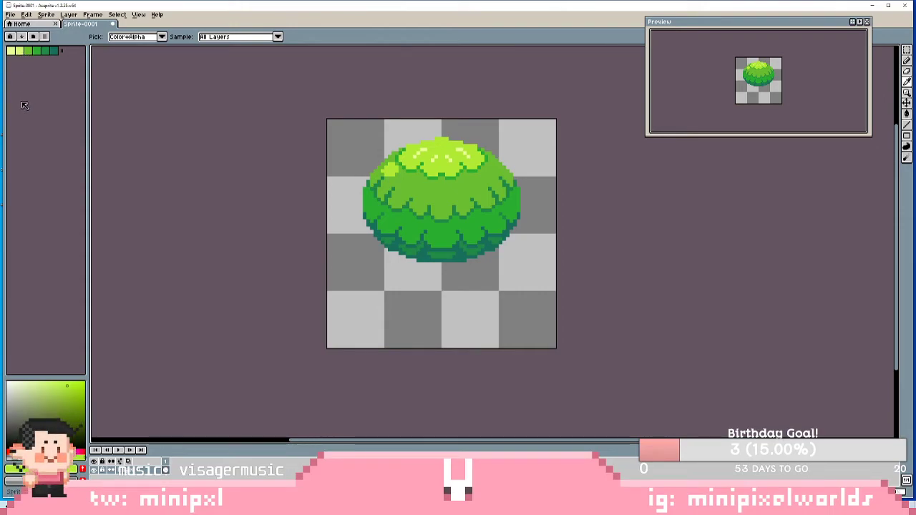
{"action": "left_click", "coordinate": [21, 51]}
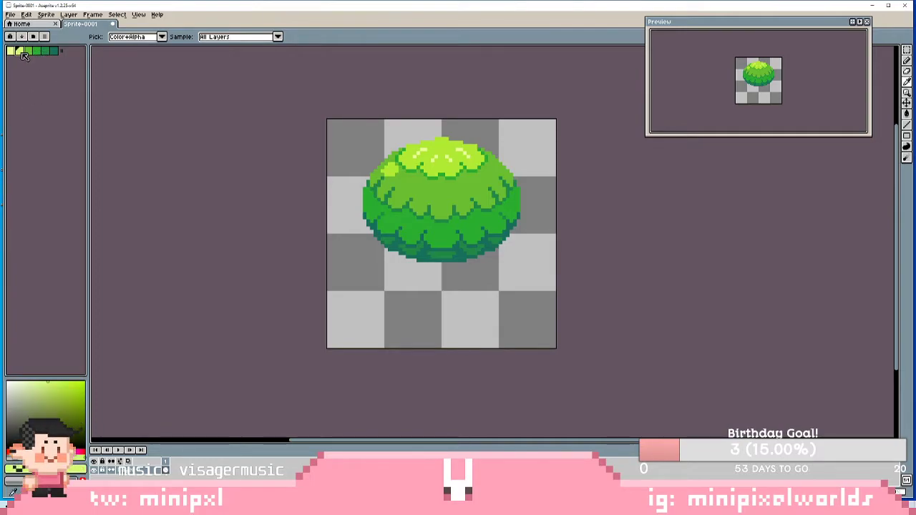
{"action": "left_click", "coordinate": [389, 171]}
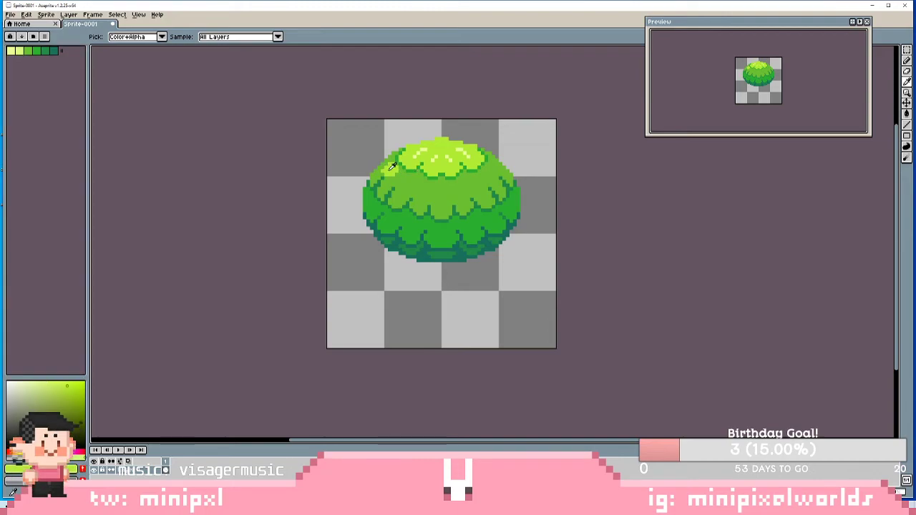
{"action": "left_click", "coordinate": [50, 469]}
{"action": "left_click", "coordinate": [130, 404]}
{"action": "key", "text": "ctrl+c"}
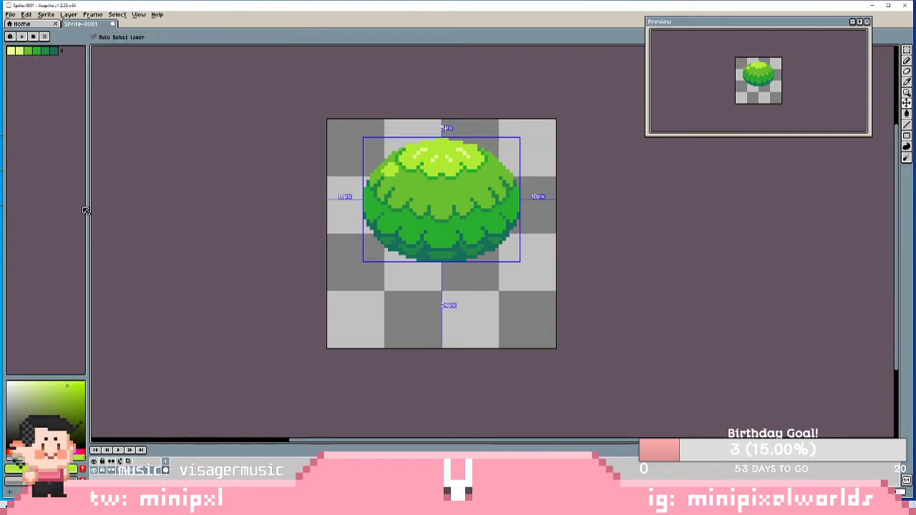
- Replace the second palette swatch's colour with the copied lime green, hex b1ec34
{"action": "left_click", "coordinate": [20, 50]}
{"action": "left_click", "coordinate": [50, 469]}
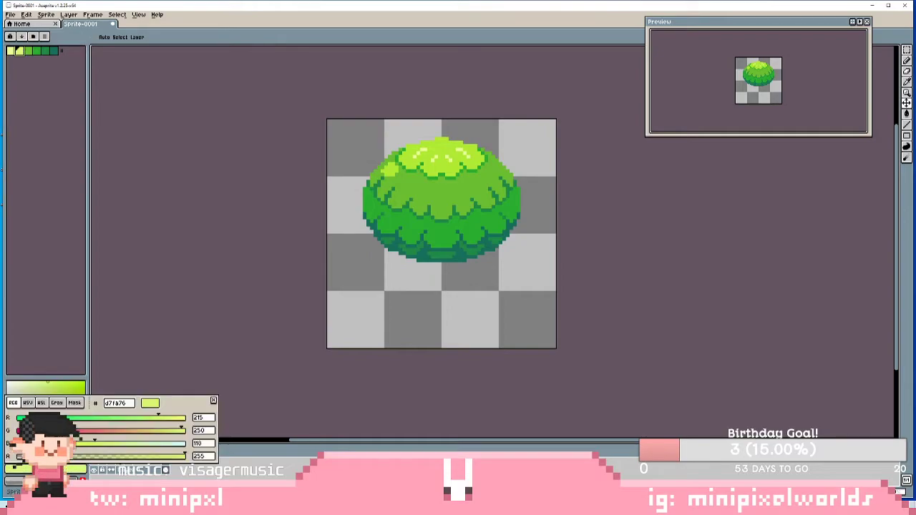
{"action": "key", "text": "ctrl+v"}
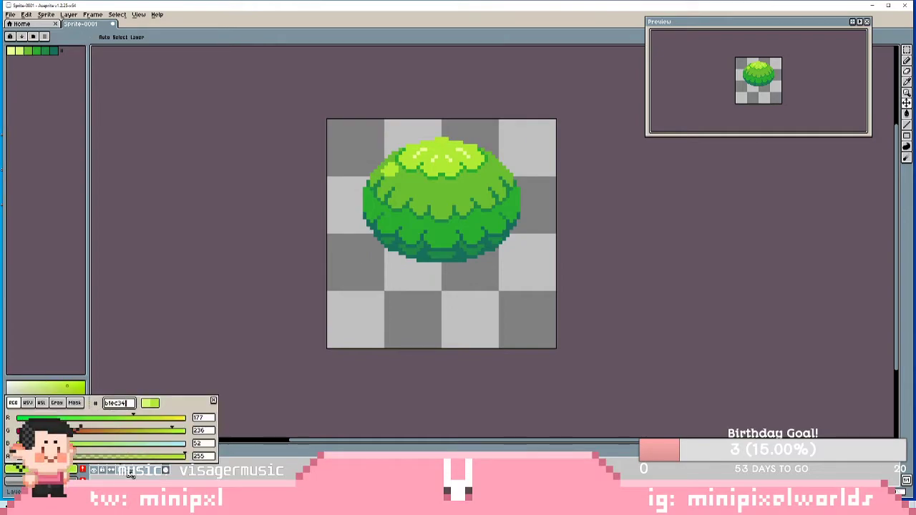
{"action": "left_click", "coordinate": [25, 52]}
{"action": "left_click", "coordinate": [50, 468]}
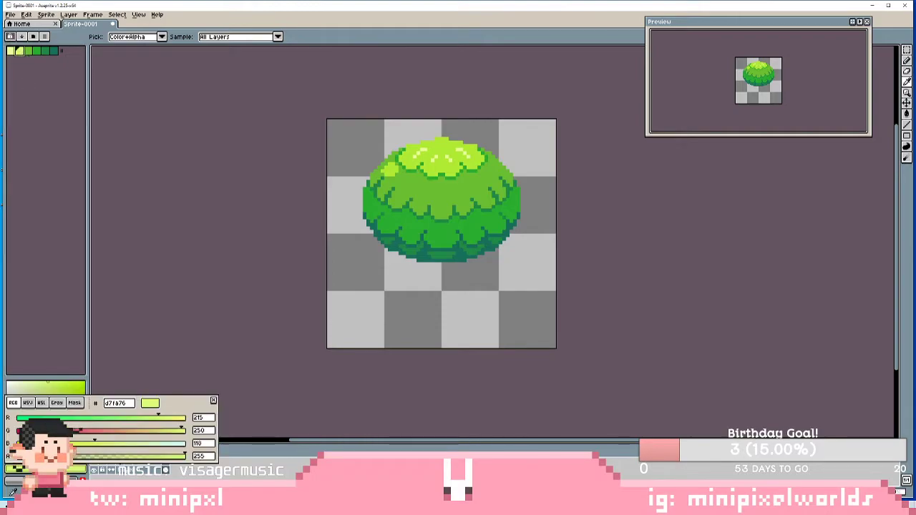
{"action": "left_click_drag", "start_coordinate": [128, 403], "coordinate": [80, 413]}
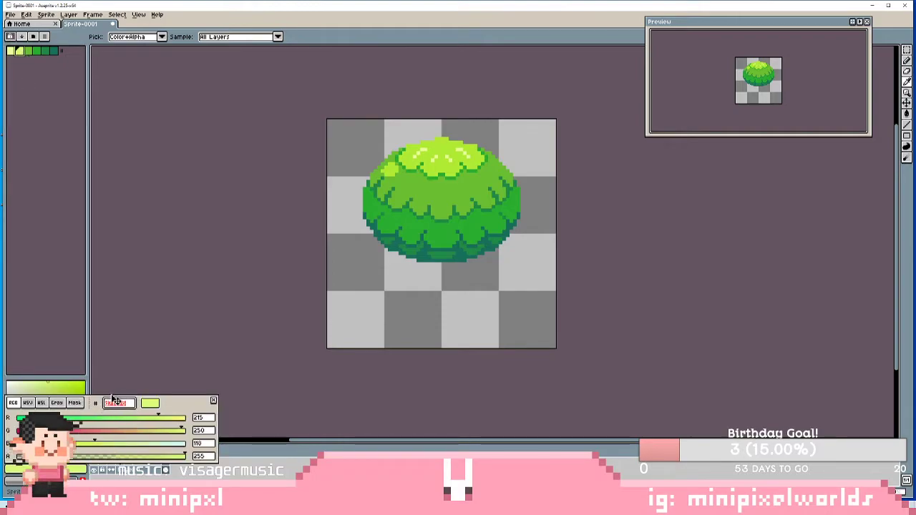
{"action": "key", "text": "ctrl+v"}
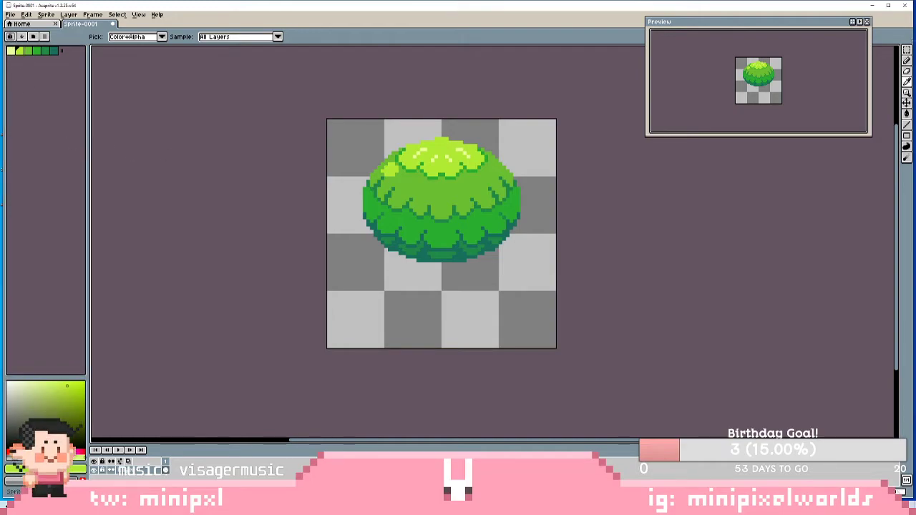
- Pencil rounded lime-green highlights across the petals of the second band, turning off pixel-perfect mode along the way
{"action": "left_click", "coordinate": [907, 60]}
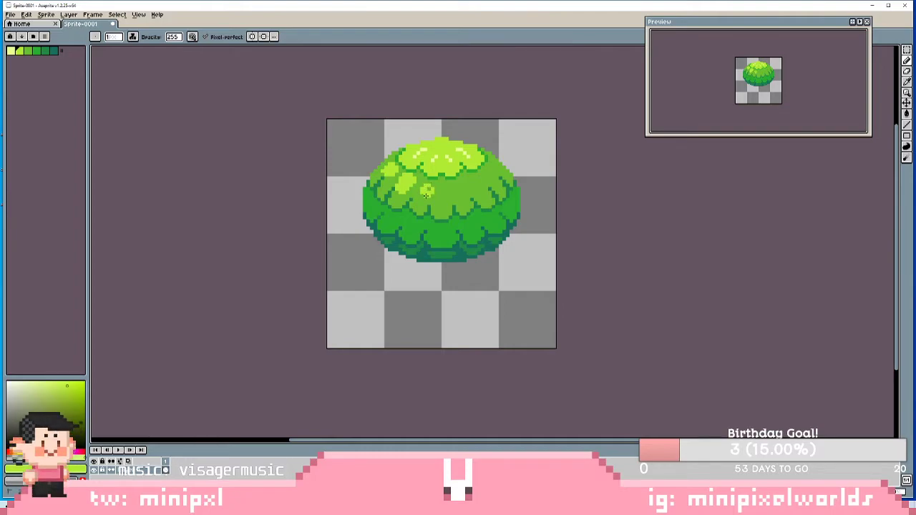
{"action": "left_click", "coordinate": [206, 37]}
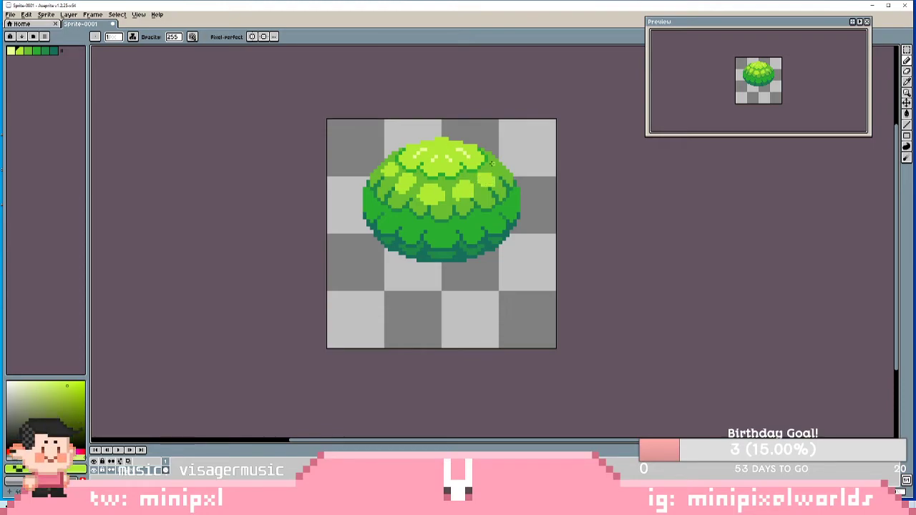
{"action": "key", "text": "v"}
{"action": "key", "text": "b"}
- Turn on left-right symmetry, undo the last stroke and repaint the dark outline below the top band with sampled mid green
{"action": "left_click", "coordinate": [254, 36]}
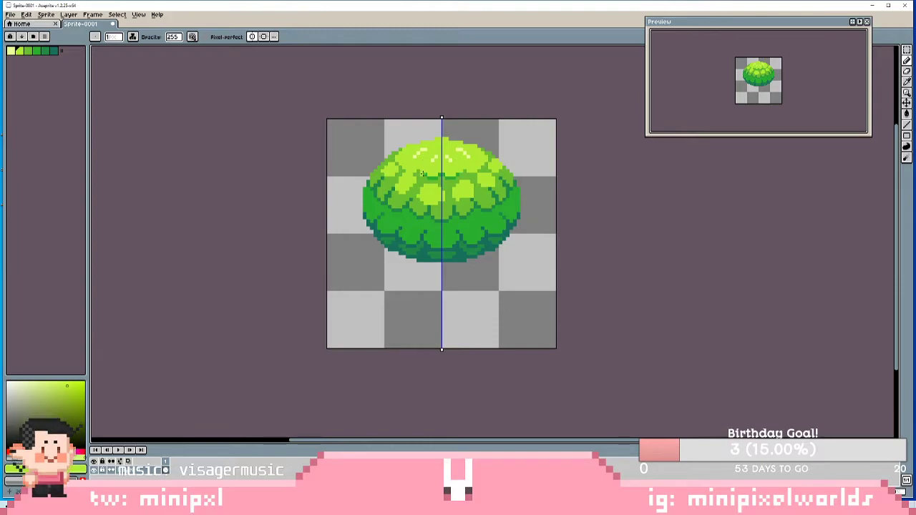
{"action": "key", "text": "ctrl+z"}
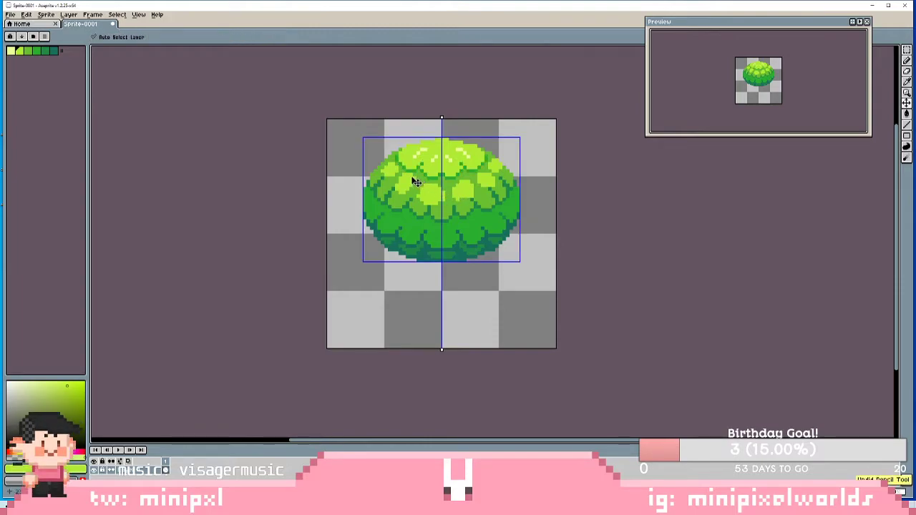
{"action": "key", "text": "alt"}
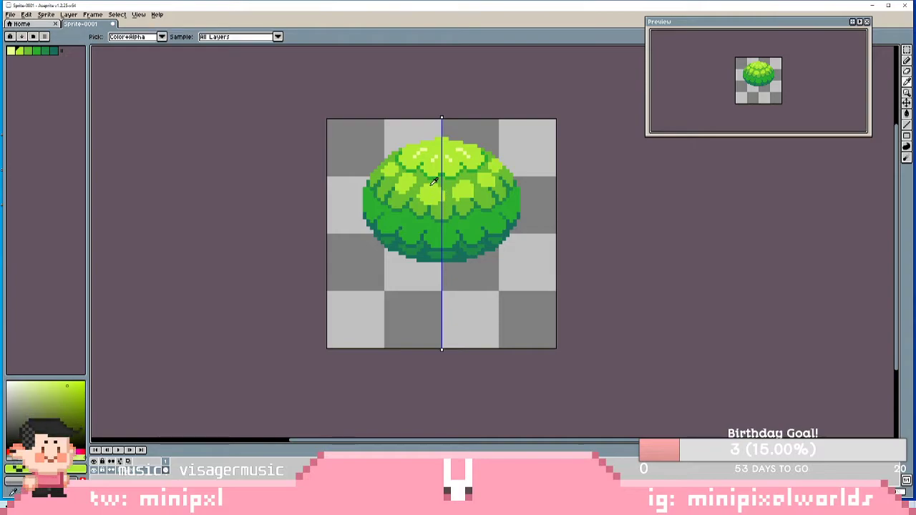
{"action": "left_click", "coordinate": [428, 175]}
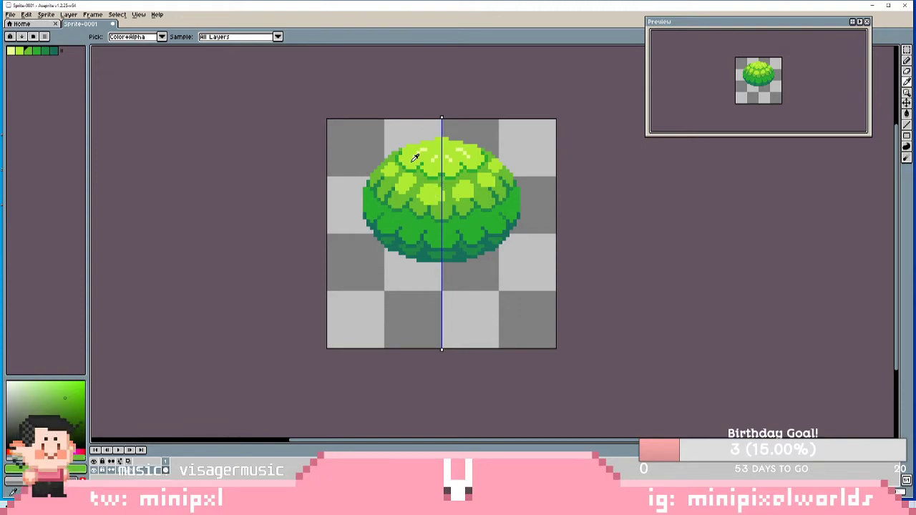
{"action": "key", "text": "b"}
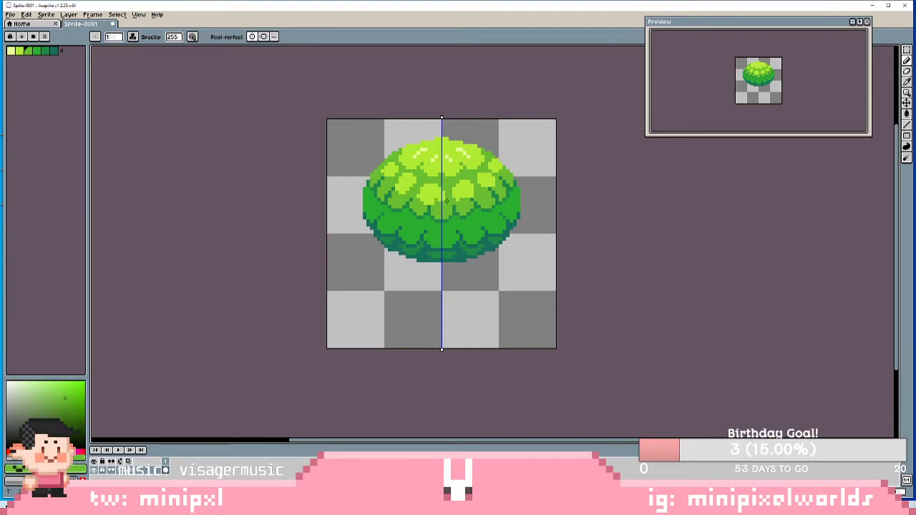
{"action": "key", "text": "ctrl"}
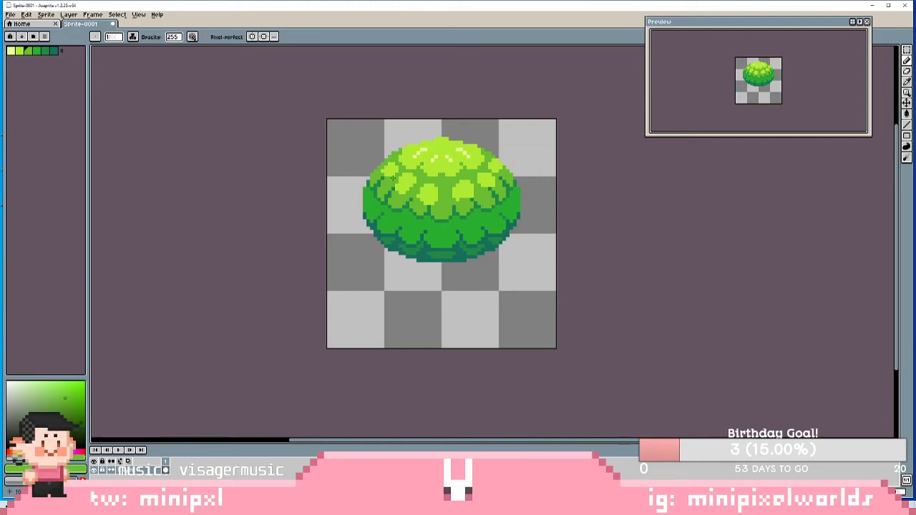
- Sample the lime green and pencil a narrow vertical highlight on the central petal of the second band
{"action": "key", "text": "i"}
{"action": "left_click", "coordinate": [468, 186]}
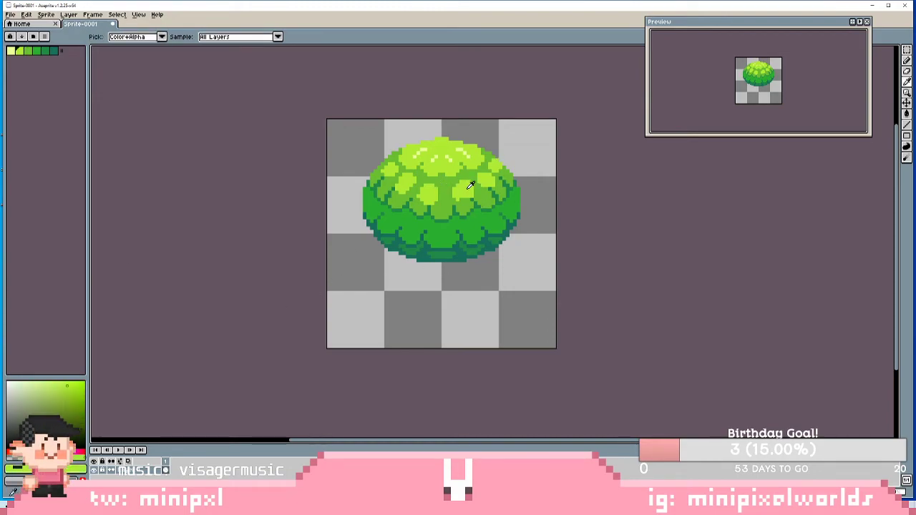
{"action": "key", "text": "b"}
{"action": "left_click_drag", "start_coordinate": [443, 190], "coordinate": [445, 203]}
{"action": "left_click", "coordinate": [446, 189]}
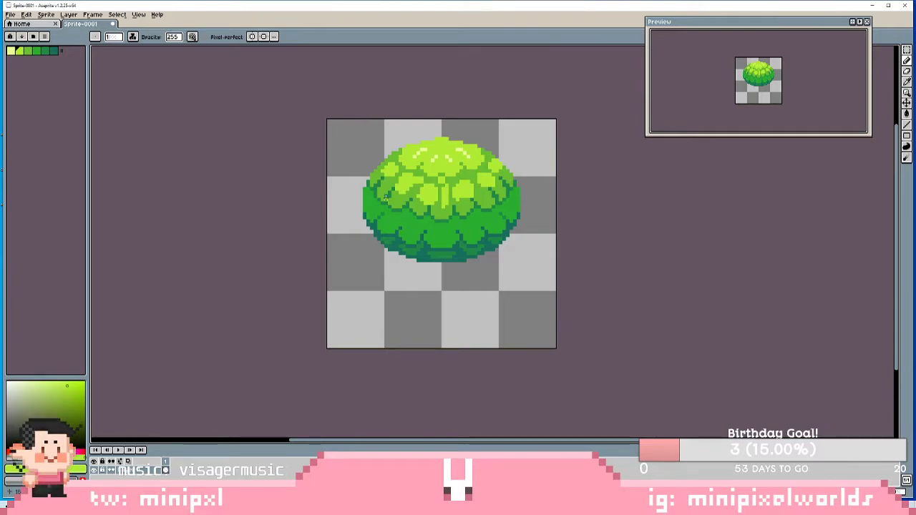
- Sample the second band's mid green and trim the edges of its lime highlights into smaller, separate spots
{"action": "key", "text": "i"}
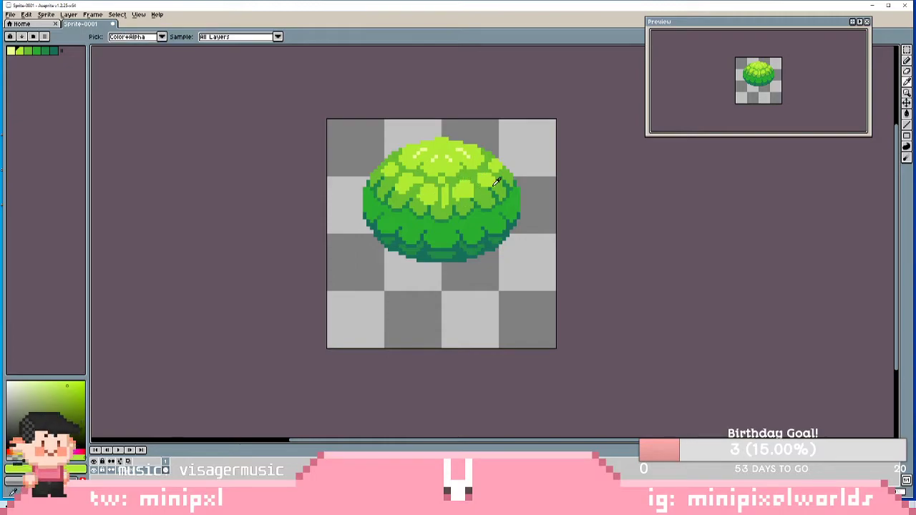
{"action": "left_click", "coordinate": [485, 187]}
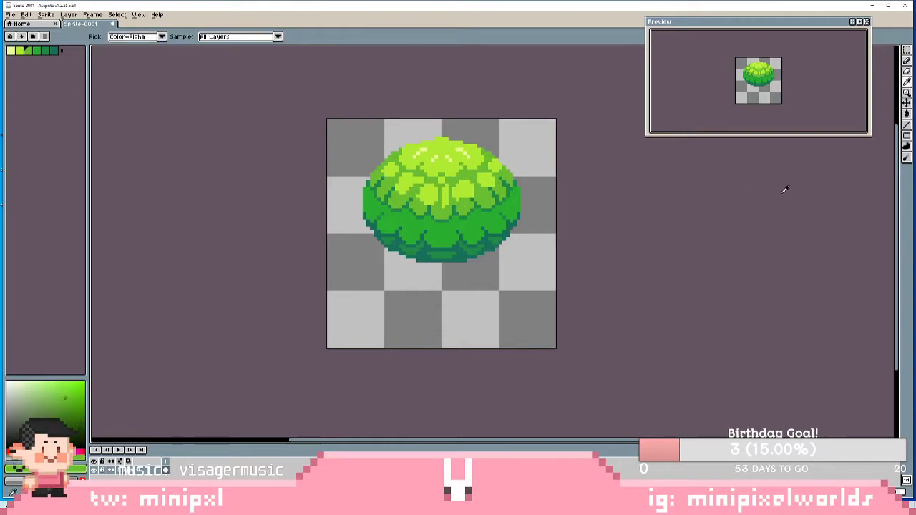
{"action": "key", "text": "b"}
{"action": "left_click_drag", "start_coordinate": [416, 179], "coordinate": [413, 187]}
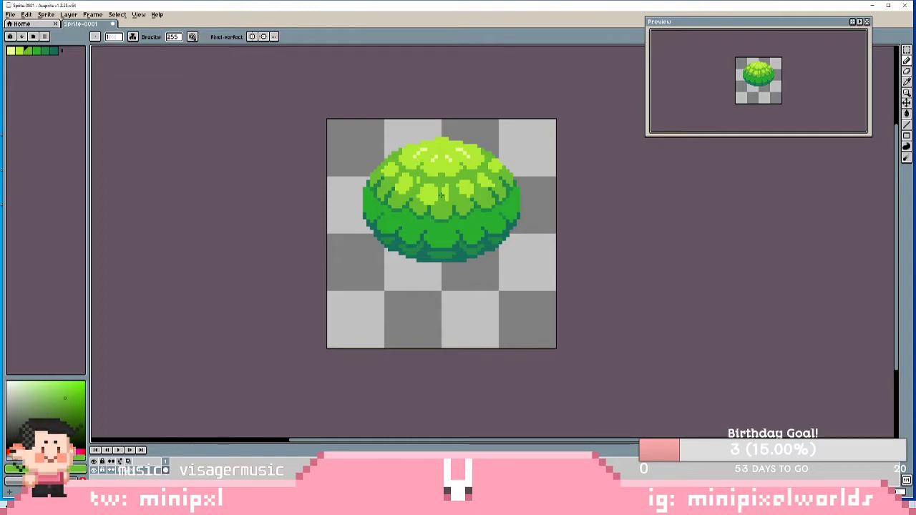
- Sample the top band's lime green and touch up the small central highlight on the second band
{"action": "key", "text": "i"}
{"action": "left_click", "coordinate": [447, 147]}
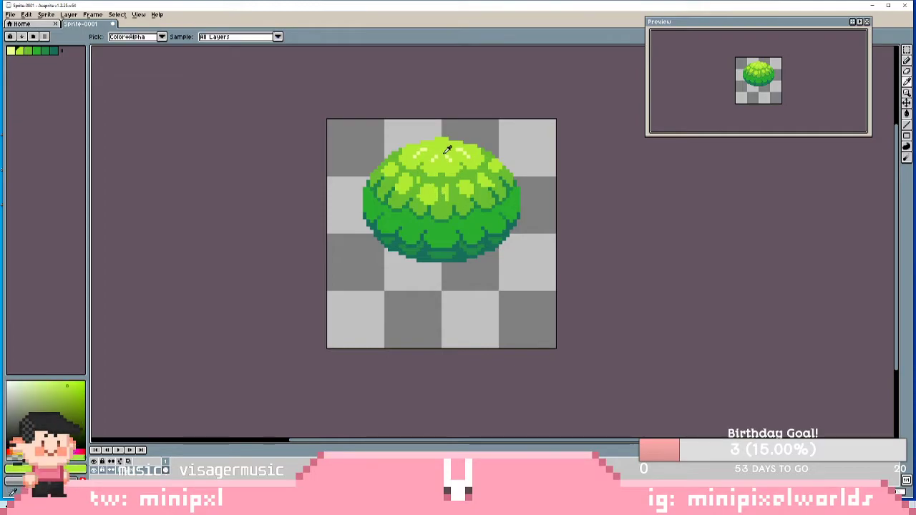
{"action": "key", "text": "b"}
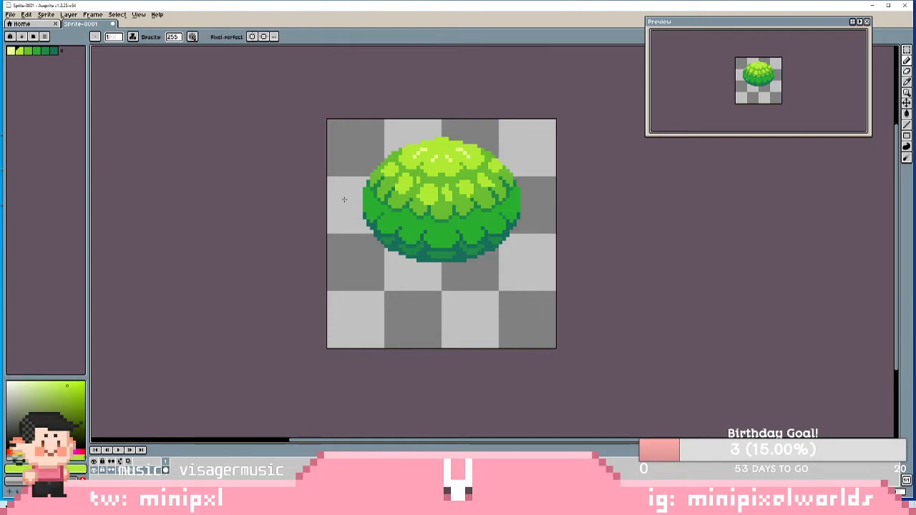
- Undo the stray mid-green stroke and repaint the second band's dark petal outlines with the fourth swatch's green
{"action": "left_click", "coordinate": [29, 51]}
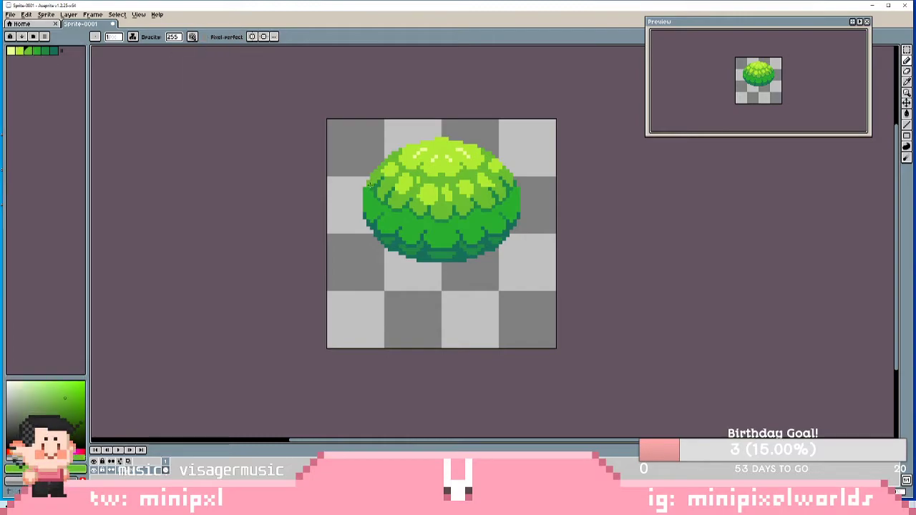
{"action": "key", "text": "ctrl+z"}
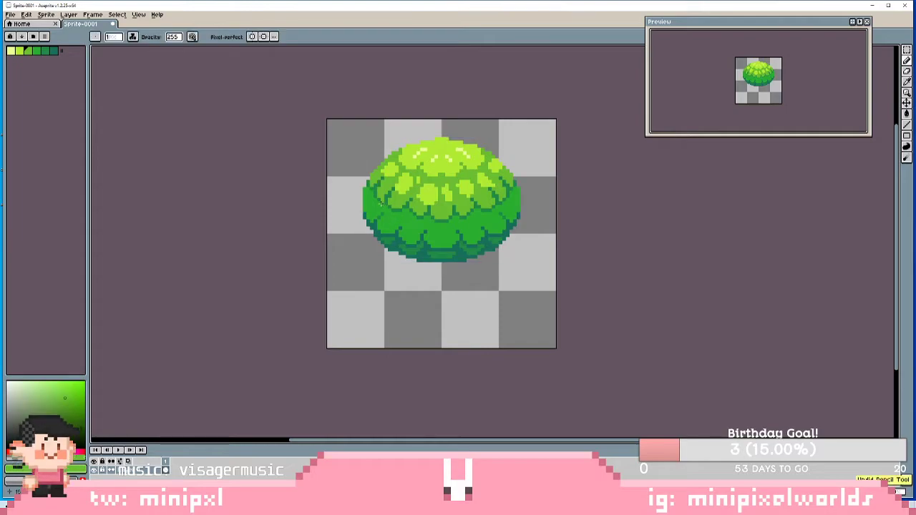
{"action": "left_click", "coordinate": [37, 51]}
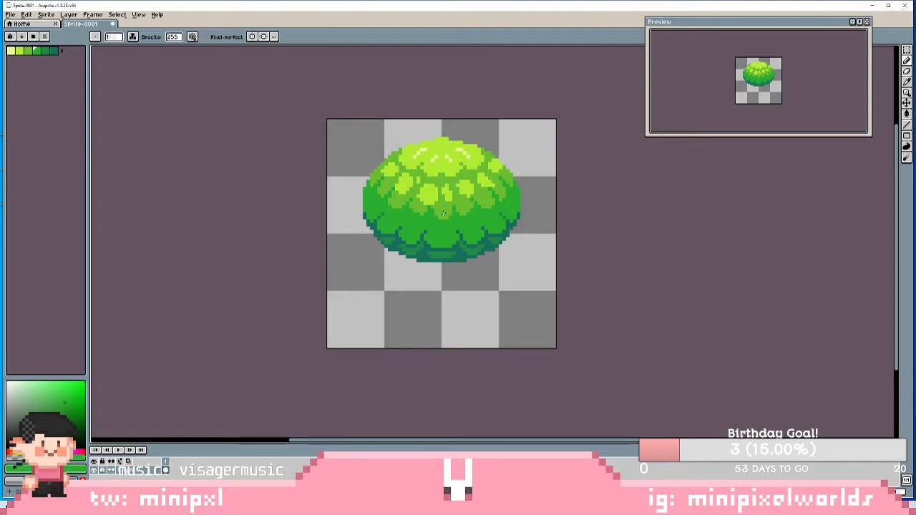
- Sample the second band's mid green and pencil rounded petal-shaped patches across the third band
{"action": "key", "text": "i"}
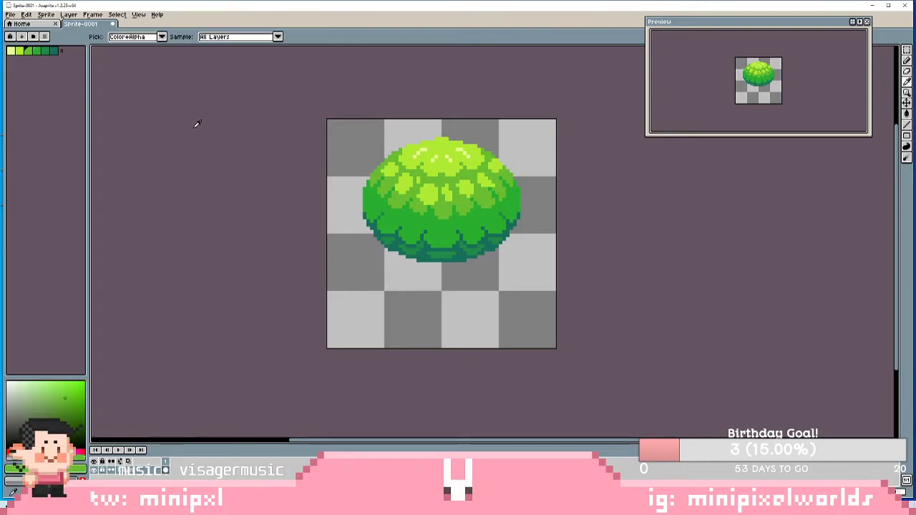
{"action": "key", "text": "b"}
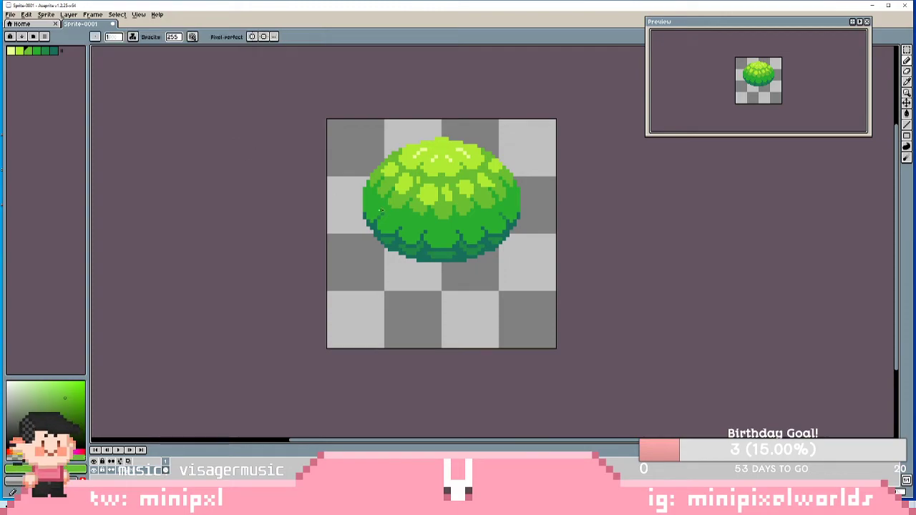
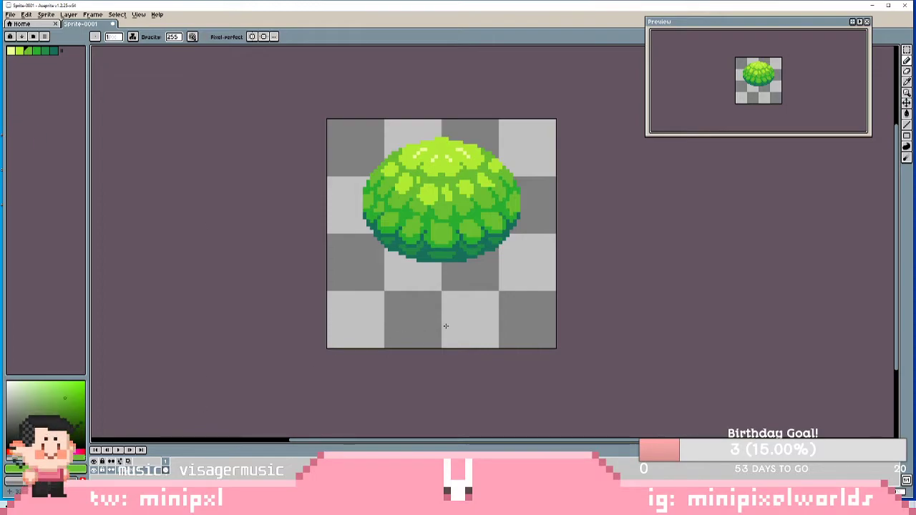
- Sample the dark green near the shape's base and repaint the darkest outlines below the third band, undoing a stray stroke
{"action": "key", "text": "i"}
{"action": "left_click", "coordinate": [447, 252]}
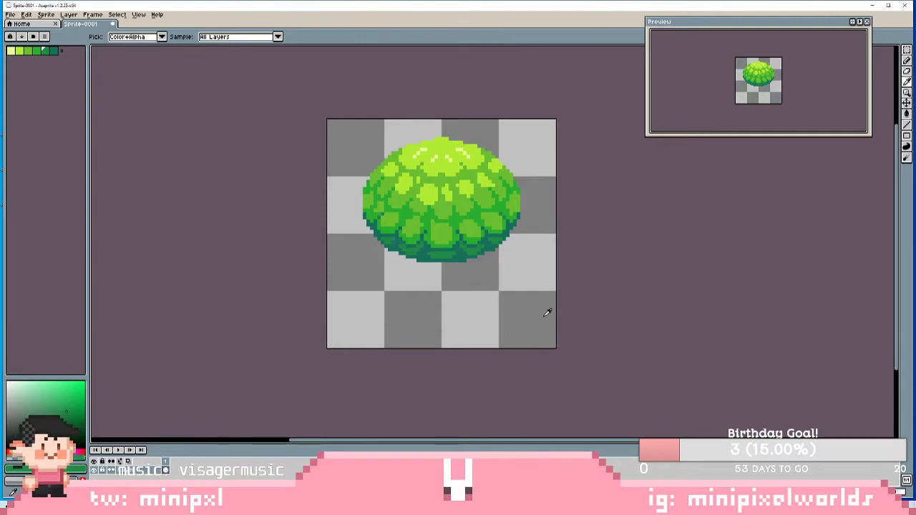
{"action": "left_click", "coordinate": [906, 62]}
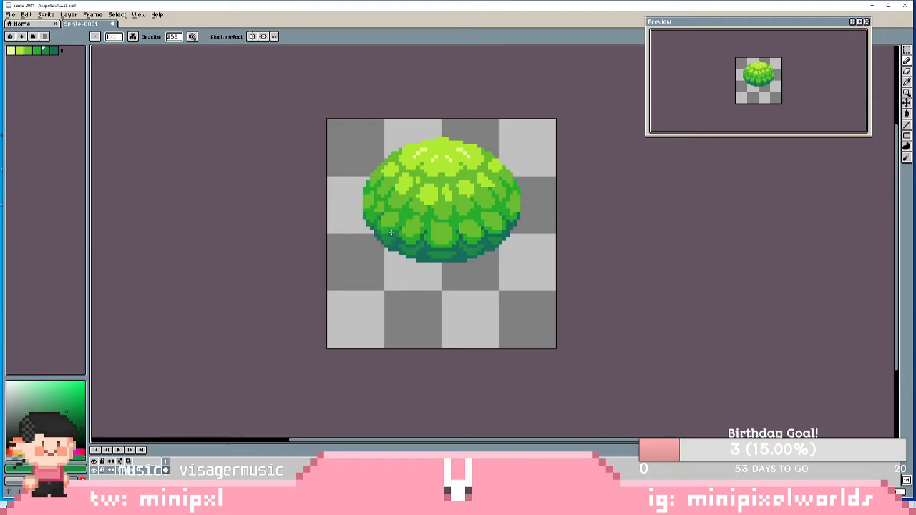
{"action": "key", "text": "ctrl+z"}
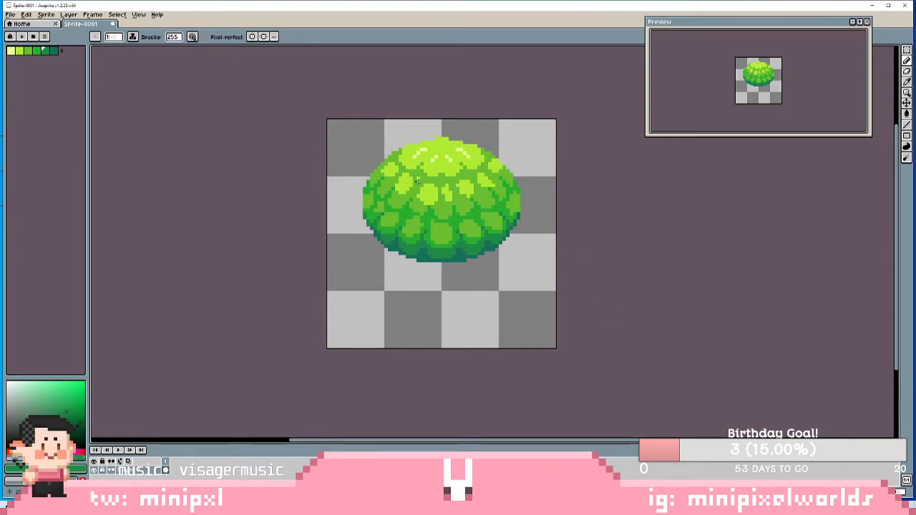
- Sample the second band's mid green and pencil petal notches into the top lime band, undoing stray strokes
{"action": "key", "text": "i"}
{"action": "left_click", "coordinate": [457, 175]}
{"action": "key", "text": "b"}
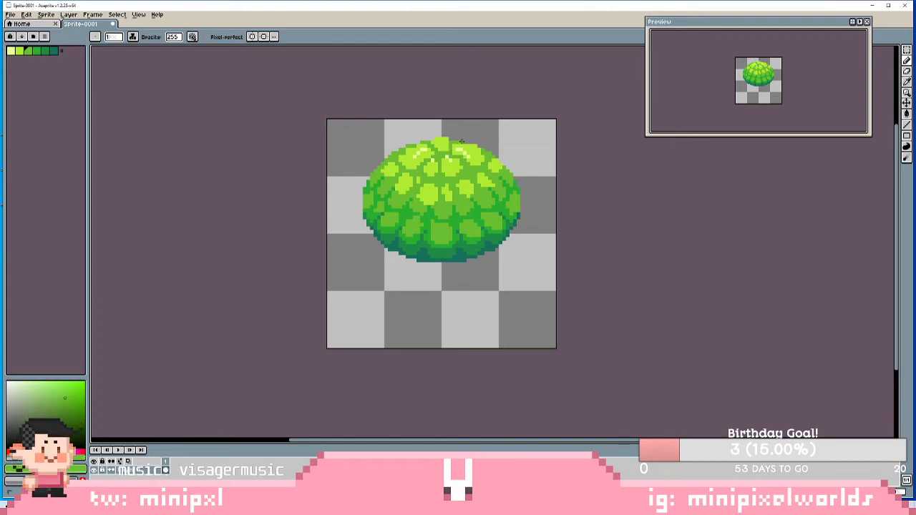
{"action": "key", "text": "v"}
{"action": "key", "text": "ctrl+z"}
{"action": "key", "text": "ctrl+z"}
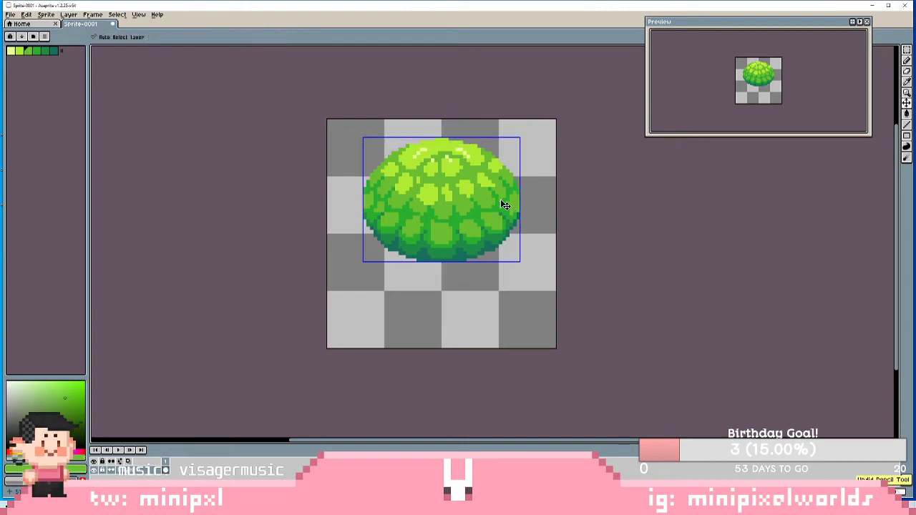
{"action": "key", "text": "b"}
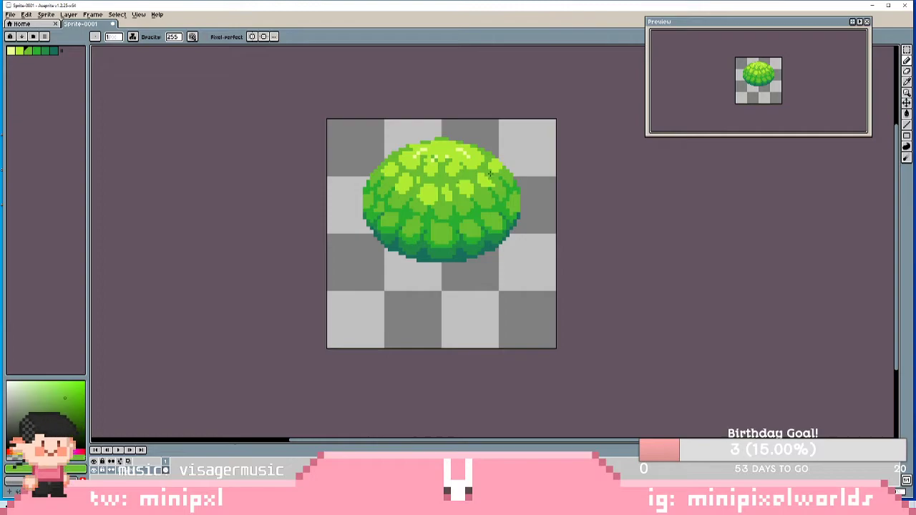
- Alternate between the sampled lime and mid green to clean up the scalloped petals along the top band's lower edge
{"action": "key", "text": "i"}
{"action": "left_click", "coordinate": [446, 146]}
{"action": "key", "text": "b"}
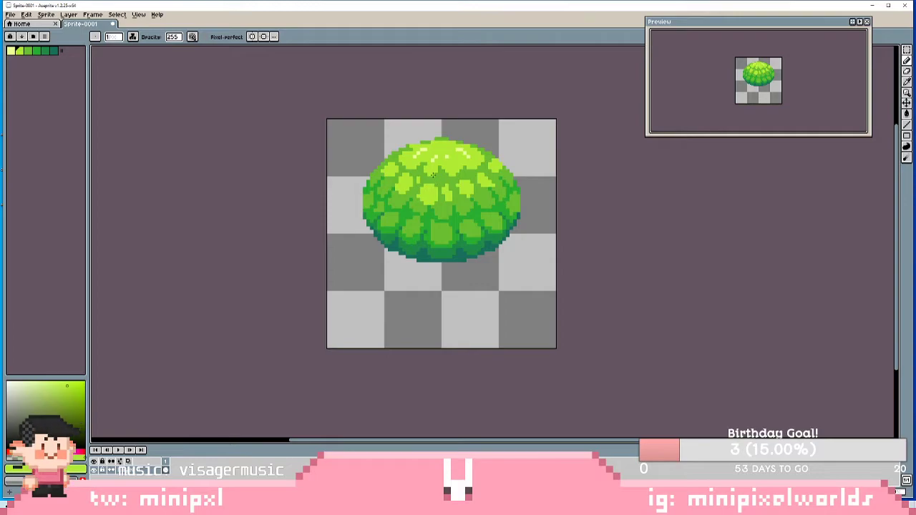
{"action": "key", "text": "i"}
{"action": "left_click", "coordinate": [469, 171]}
{"action": "key", "text": "b"}
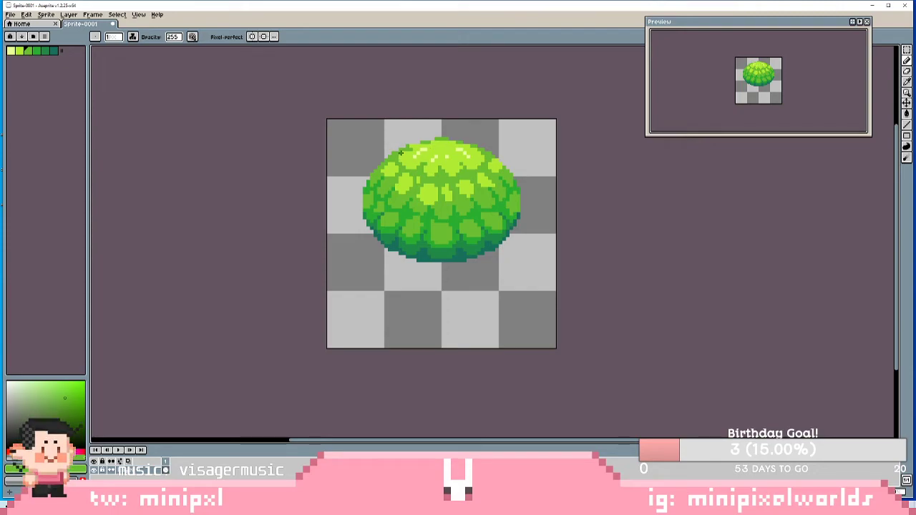
{"action": "key", "text": "i"}
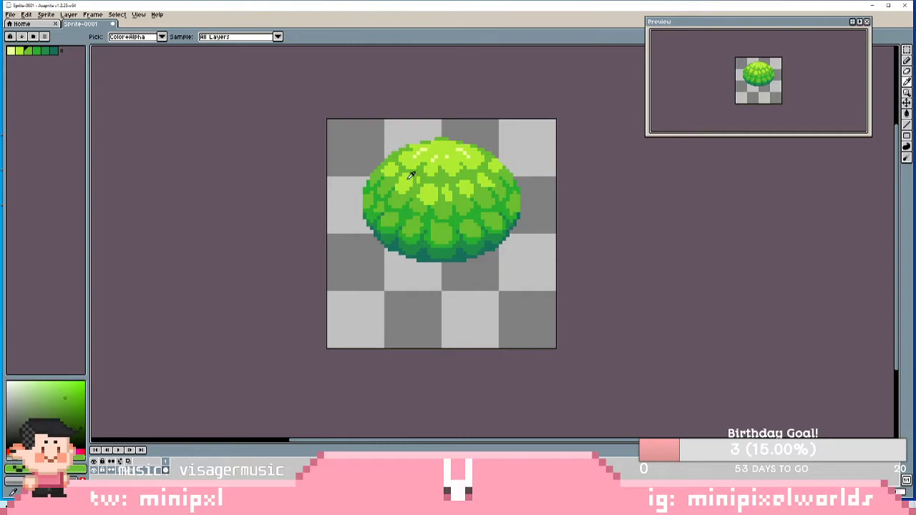
{"action": "left_click", "coordinate": [412, 157]}
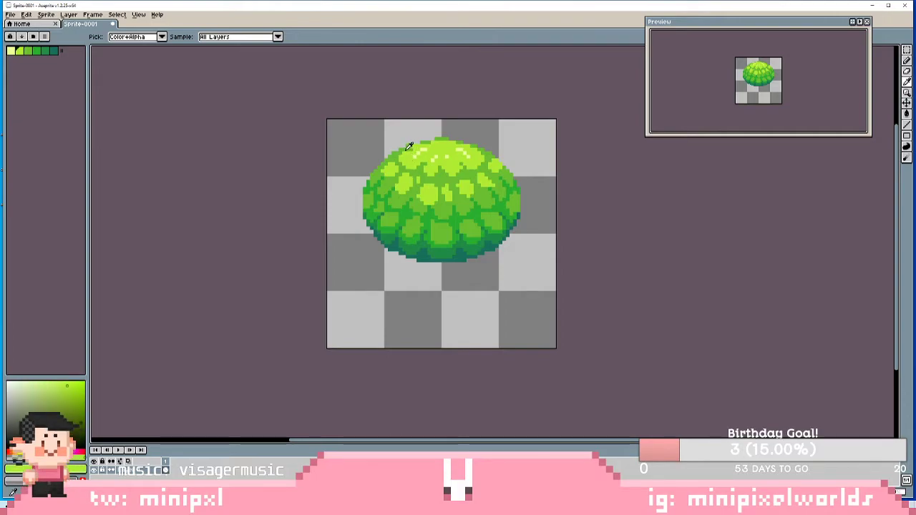
{"action": "key", "text": "b"}
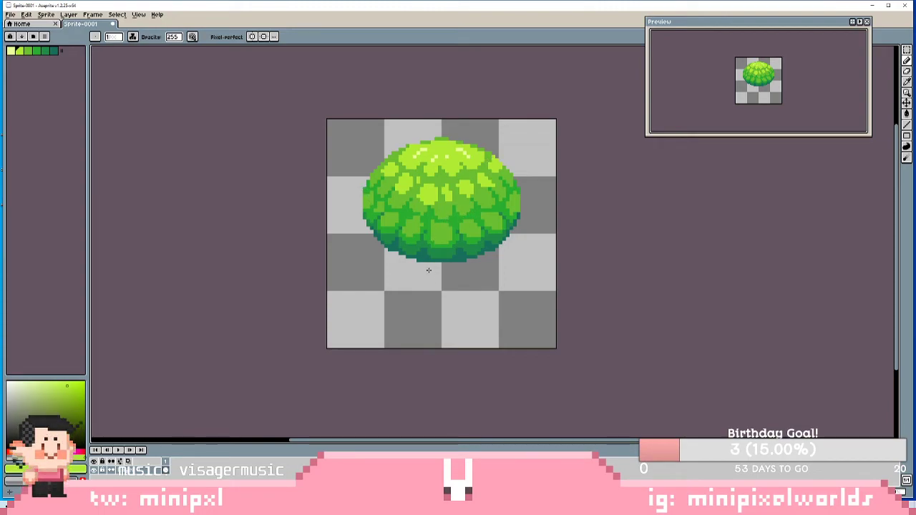
- Shift the fourth palette swatch to a slightly yellower green and bucket-fill the dark petal outlines with it
{"action": "left_click", "coordinate": [39, 51]}
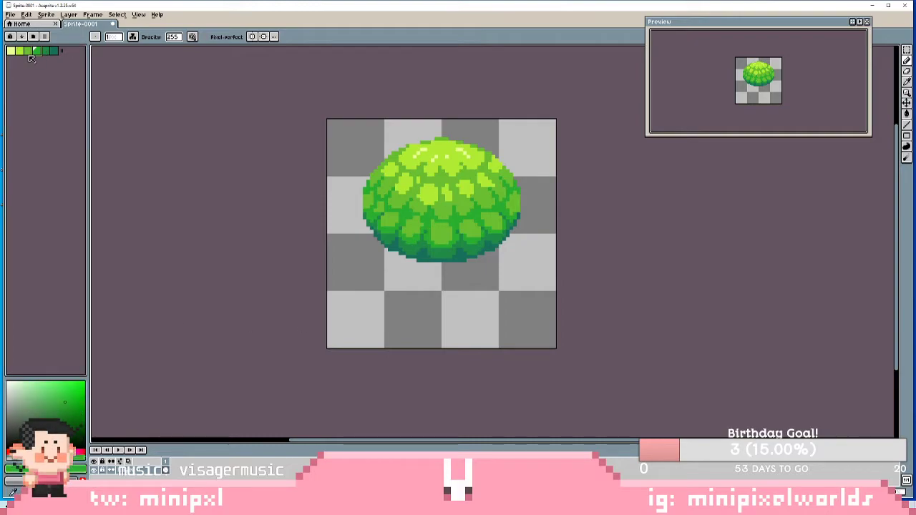
{"action": "left_click", "coordinate": [29, 51]}
{"action": "left_click", "coordinate": [36, 52]}
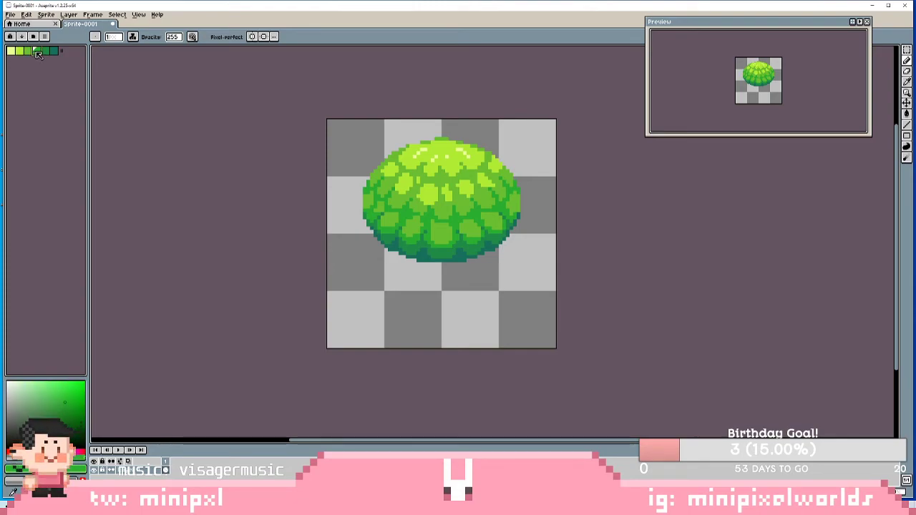
{"action": "left_click", "coordinate": [28, 52]}
{"action": "left_click", "coordinate": [39, 53]}
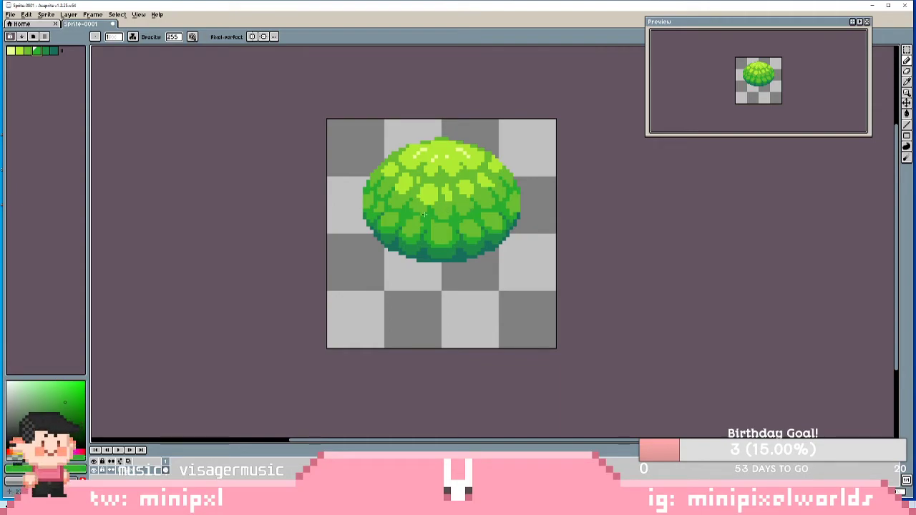
{"action": "left_click", "coordinate": [906, 113]}
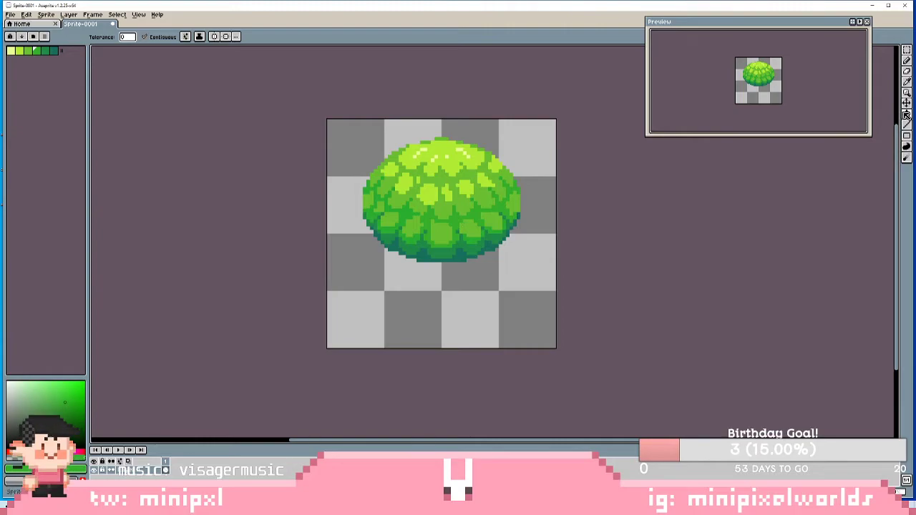
{"action": "left_click", "coordinate": [37, 52]}
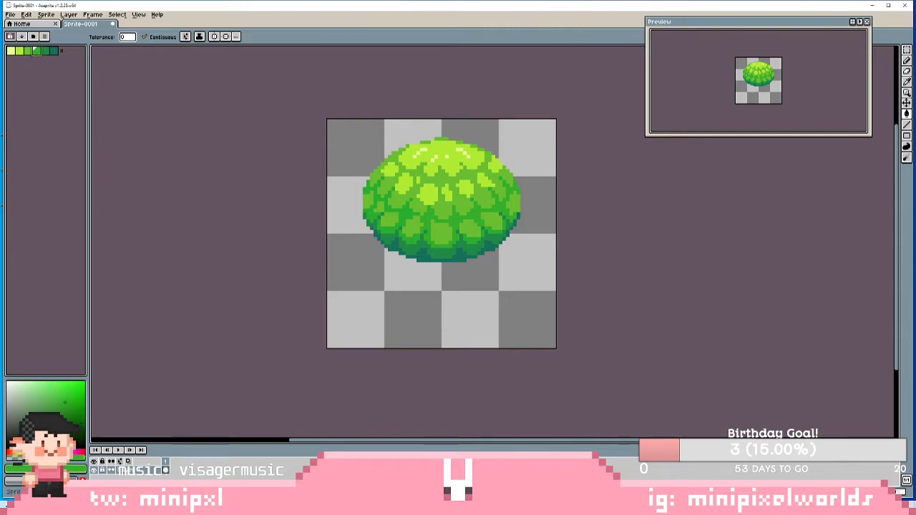
{"action": "left_click", "coordinate": [31, 53]}
{"action": "left_click", "coordinate": [38, 51]}
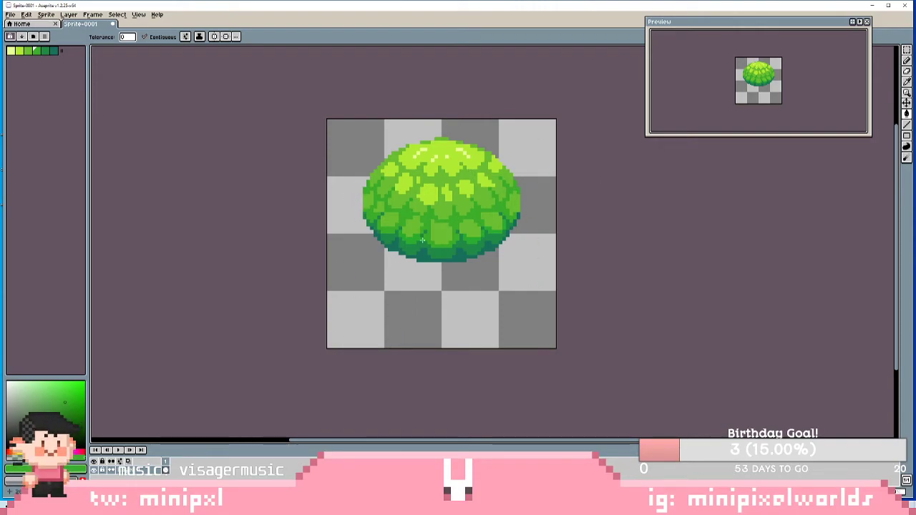
- Pencil darker accents on the shape's side edges with the fifth swatch's green, undoing stray strokes
{"action": "left_click", "coordinate": [46, 51]}
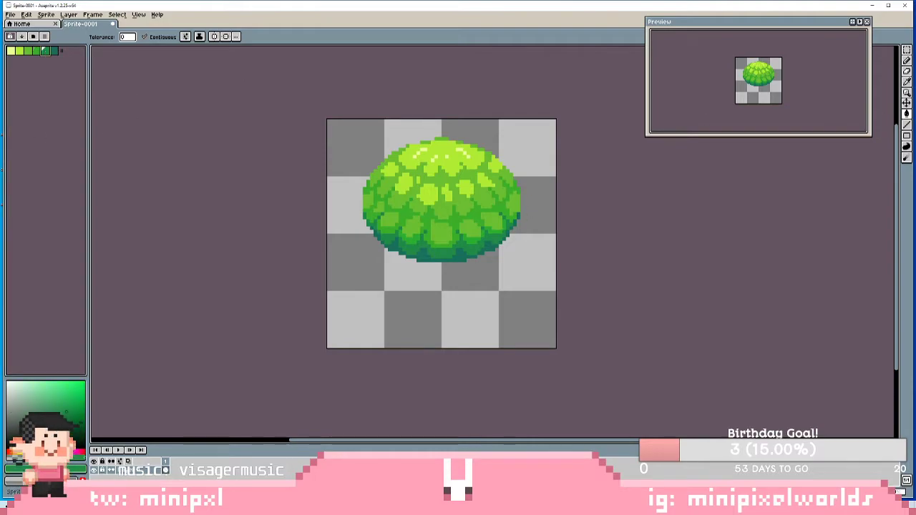
{"action": "left_click", "coordinate": [906, 60]}
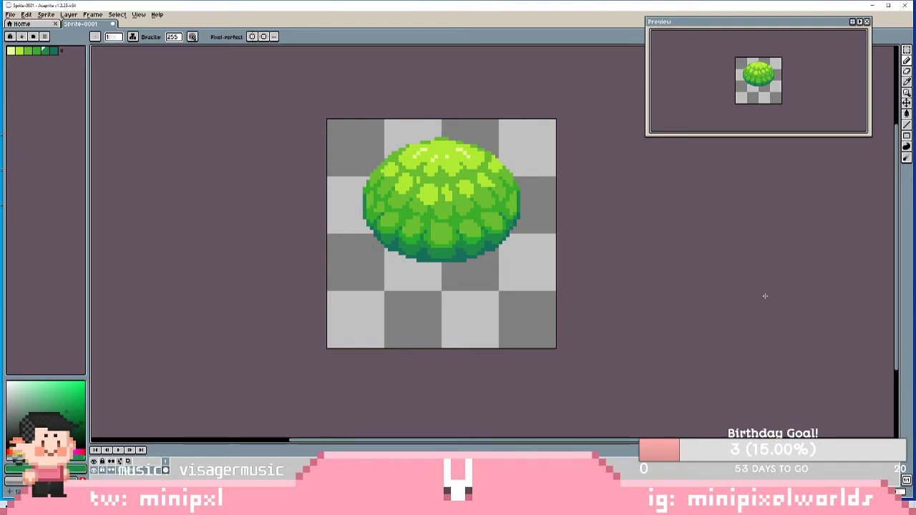
{"action": "key", "text": "ctrl+z"}
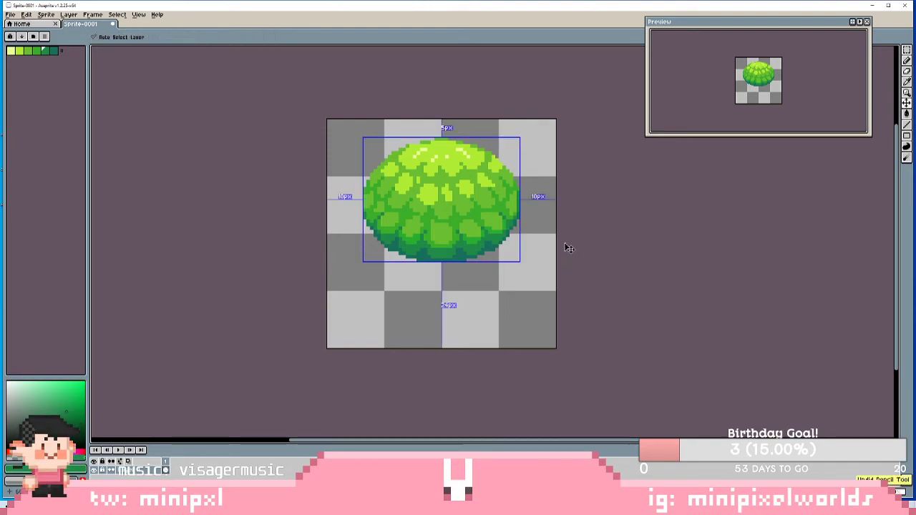
{"action": "key", "text": "ctrl+z"}
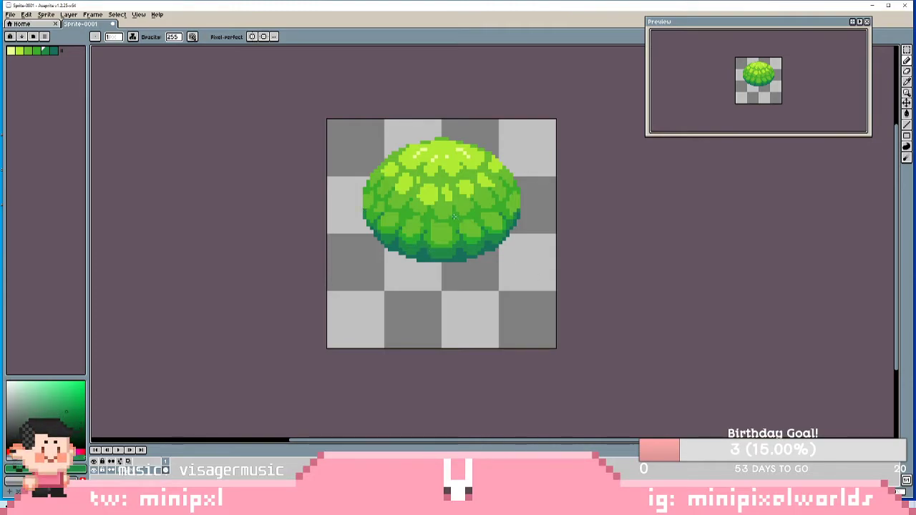
- Refine the petals and outlines of the lower bands with the third and fourth swatches' greens, undoing a stray stroke
{"action": "key", "text": "i"}
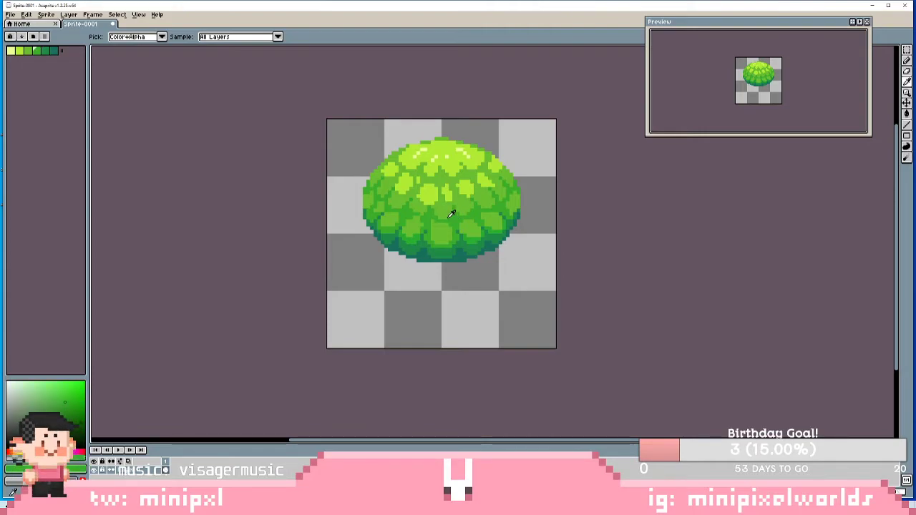
{"action": "left_click", "coordinate": [31, 51]}
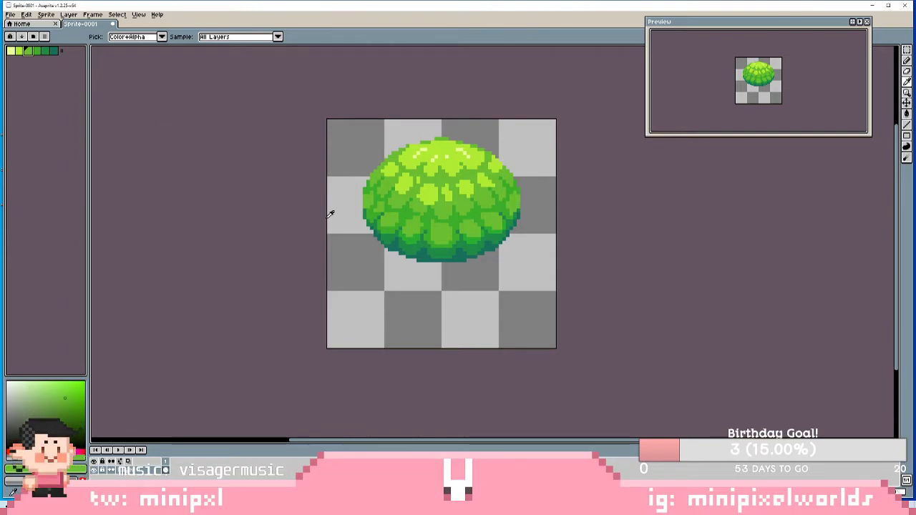
{"action": "key", "text": "b"}
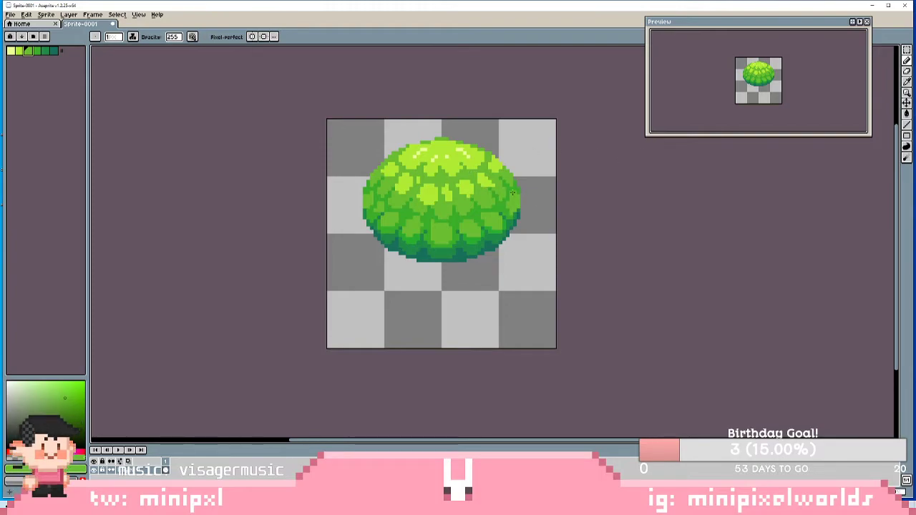
{"action": "left_click", "coordinate": [513, 185], "text": "alt"}
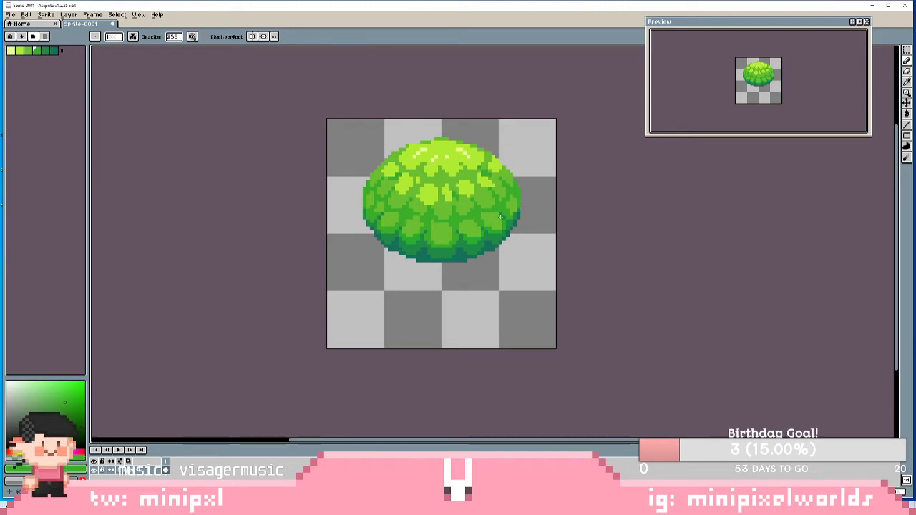
{"action": "key", "text": "ctrl+z"}
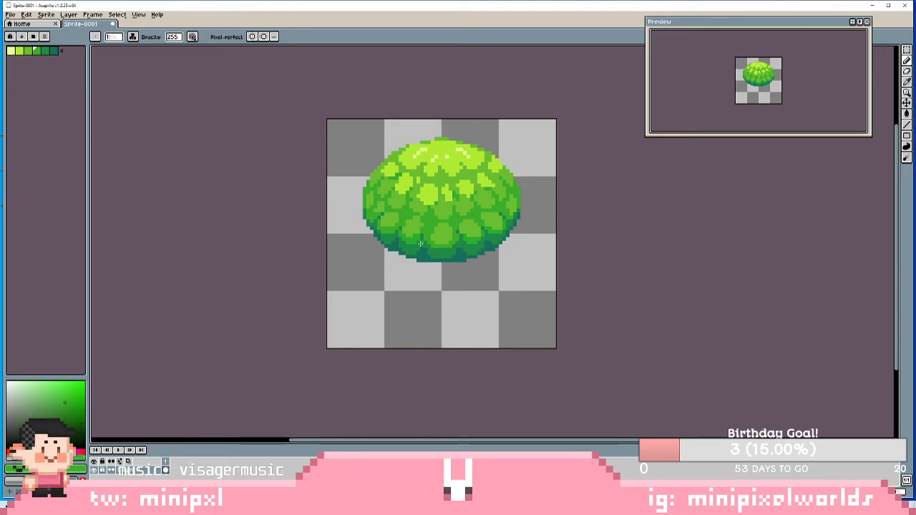
- Brighten the third palette swatch's green and bucket-fill the mid-green petals with it, undoing a stray fill
{"action": "left_click", "coordinate": [28, 50]}
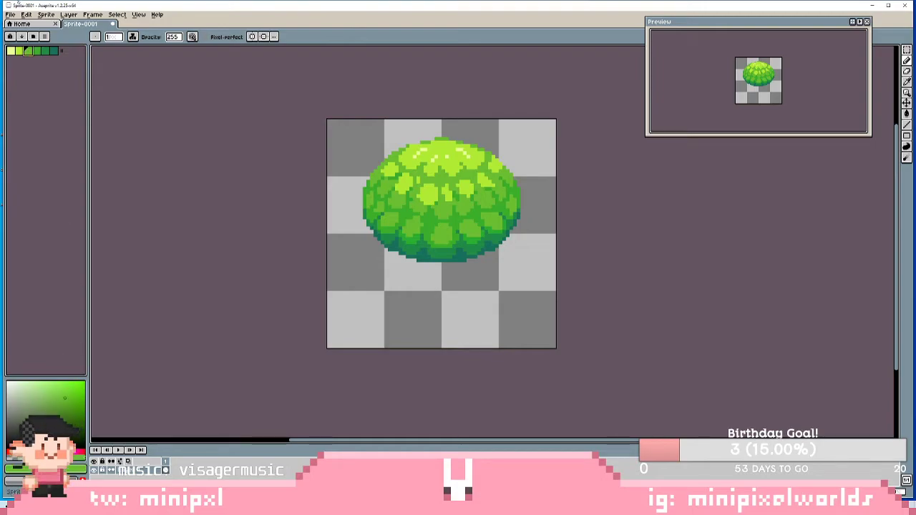
{"action": "left_click", "coordinate": [10, 36]}
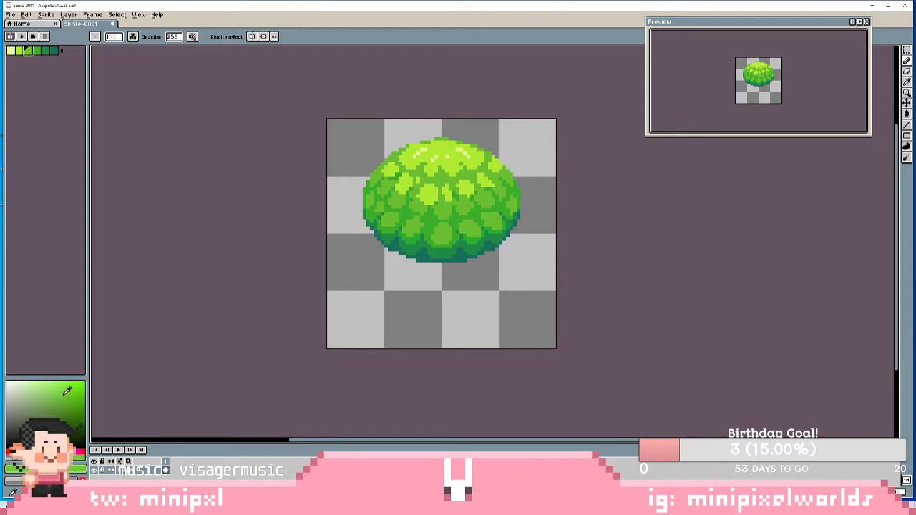
{"action": "left_click", "coordinate": [906, 113]}
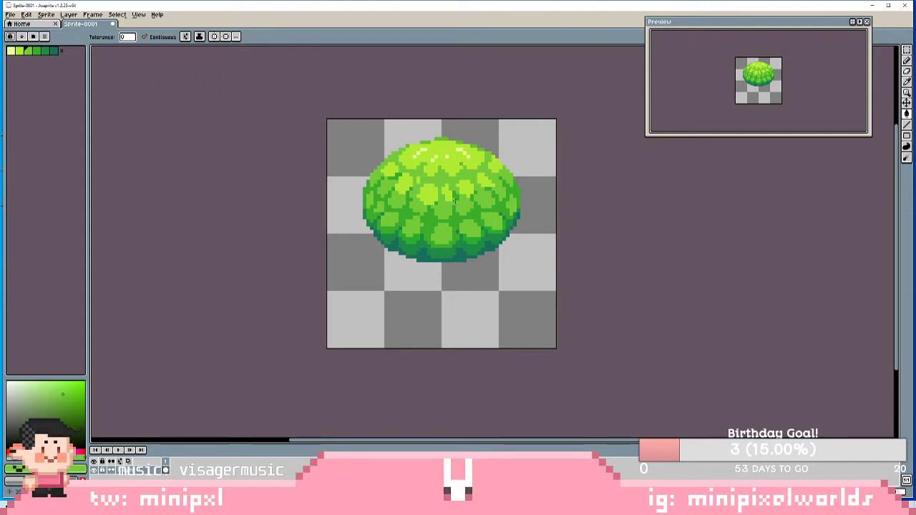
{"action": "left_click", "coordinate": [493, 201]}
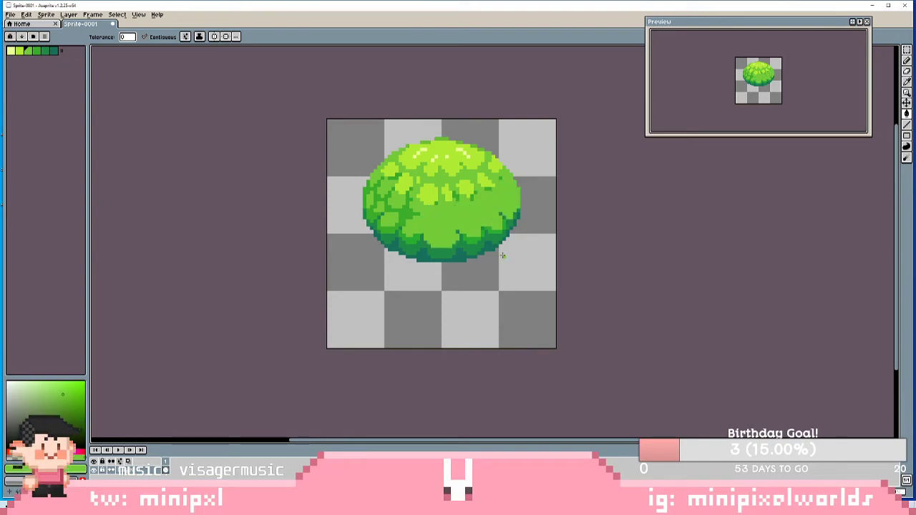
{"action": "key", "text": "ctrl+z"}
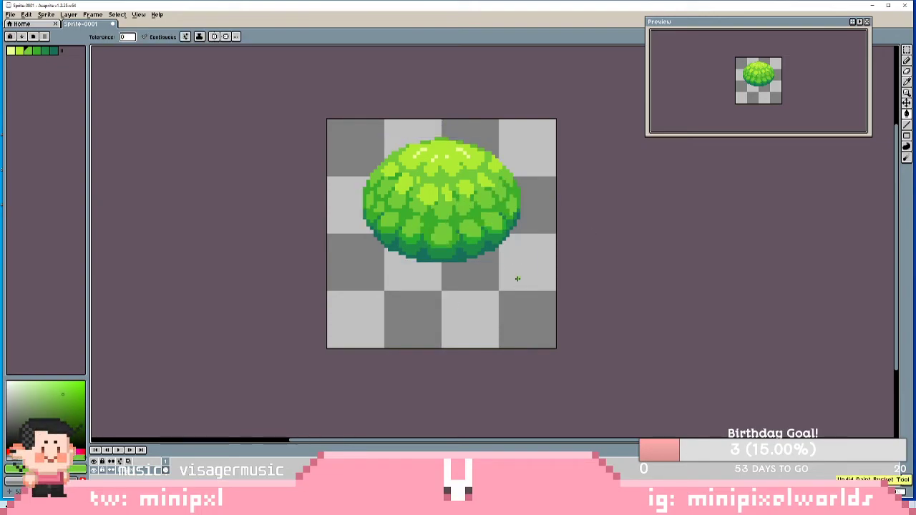
- Sample the petal outlines' darker green and pencil touch-ups between the side petals of the middle bands, undoing a stray stroke
{"action": "left_click", "coordinate": [908, 62]}
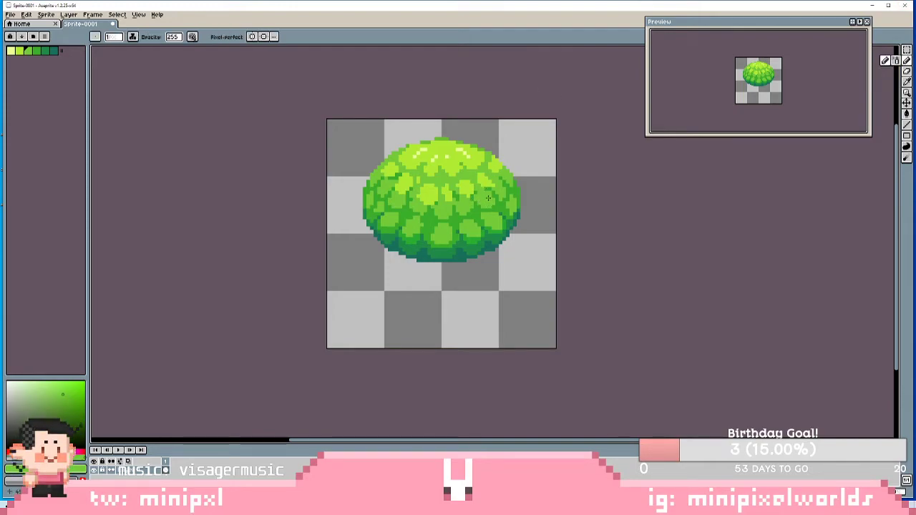
{"action": "key", "text": "i"}
{"action": "left_click", "coordinate": [494, 193]}
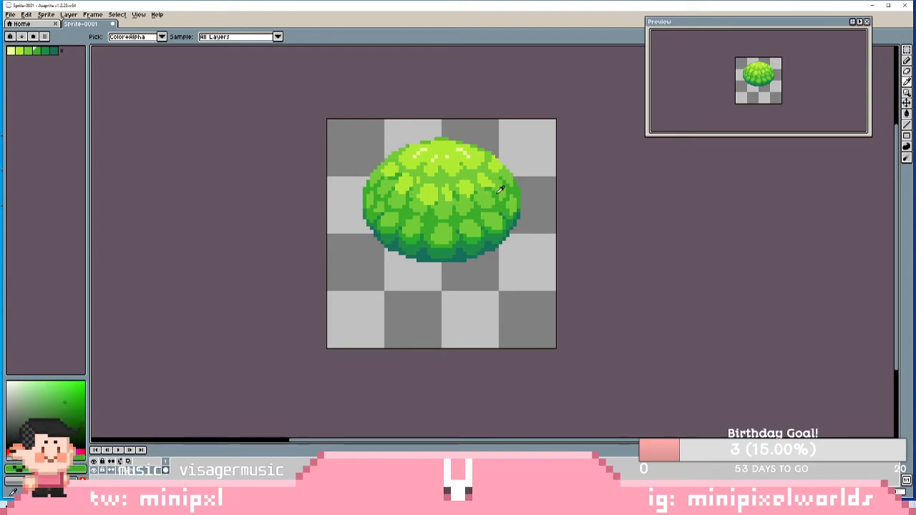
{"action": "key", "text": "b"}
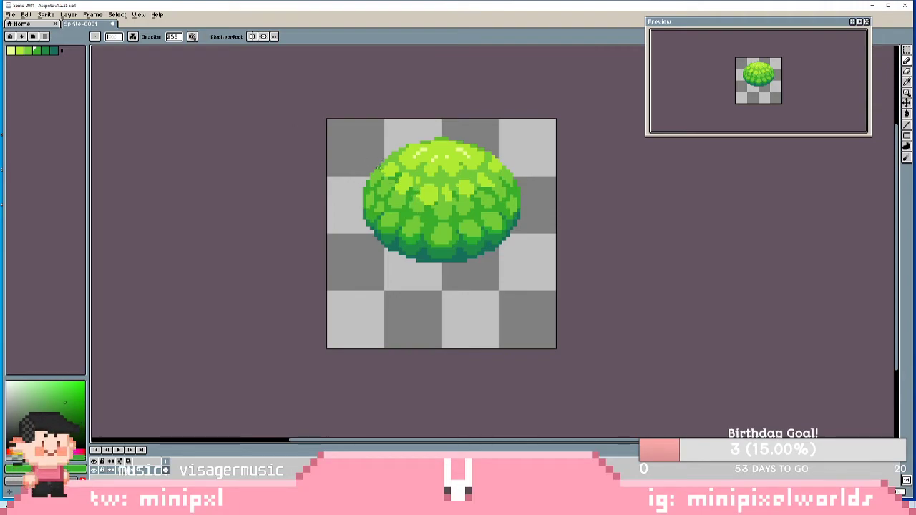
{"action": "key", "text": "ctrl+z"}
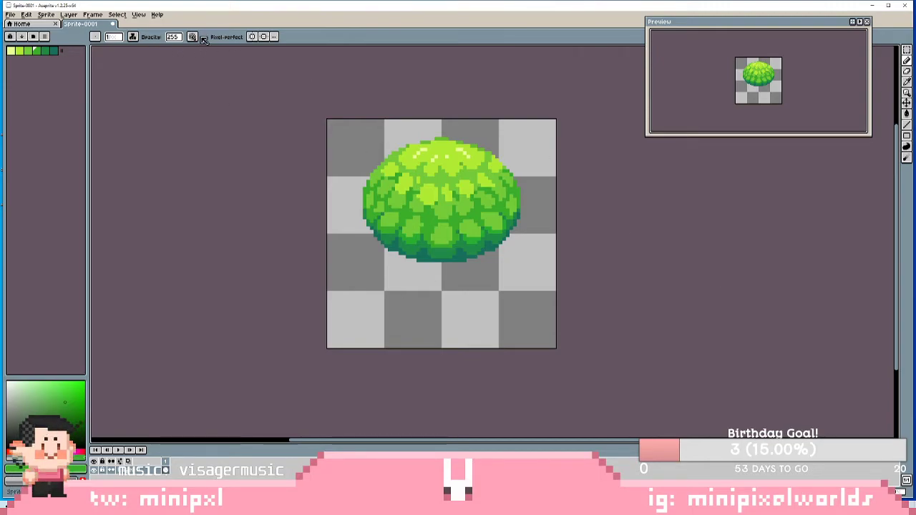
- Try the pencil's Shading ink along the shape's base, using the full green palette as the shading ramp
{"action": "left_click", "coordinate": [133, 37]}
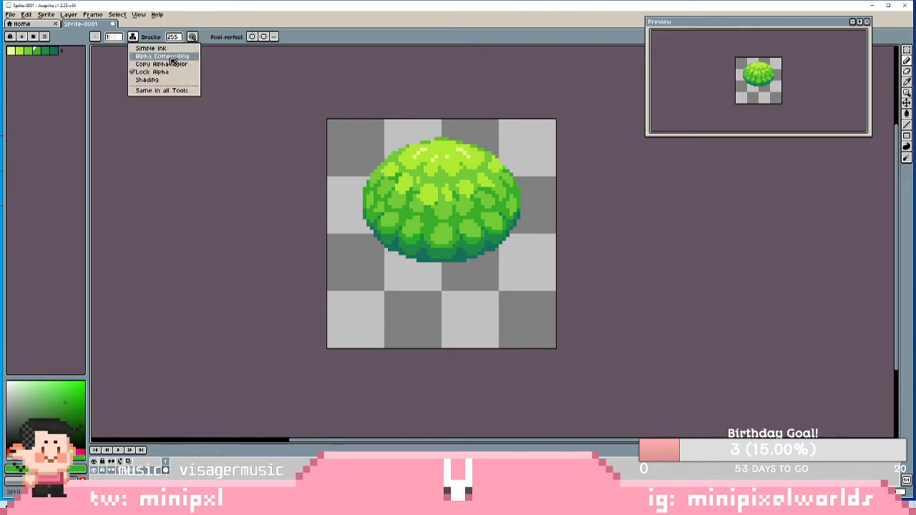
{"action": "left_click", "coordinate": [171, 84]}
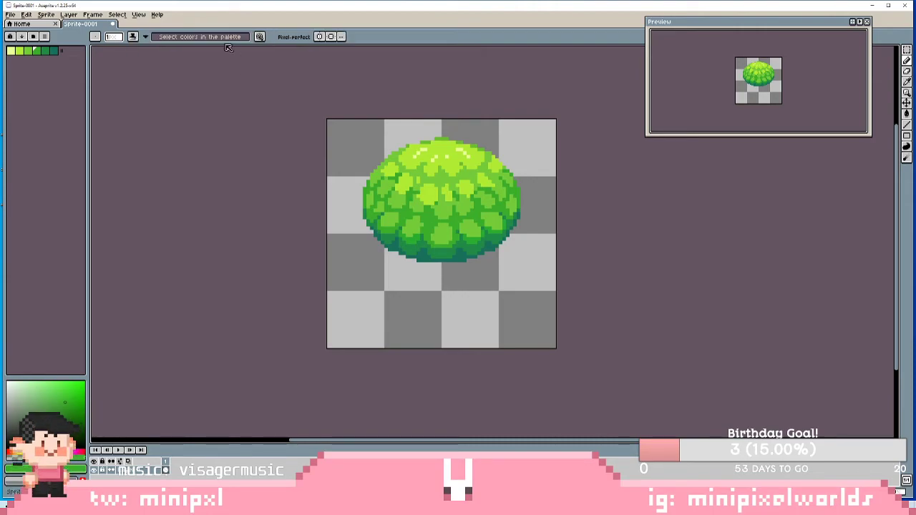
{"action": "left_click", "coordinate": [52, 51]}
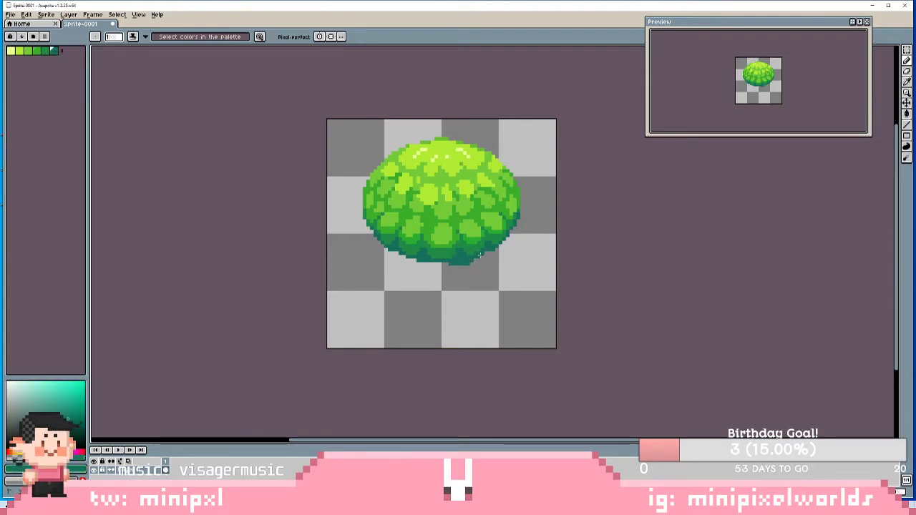
{"action": "key", "text": "ctrl"}
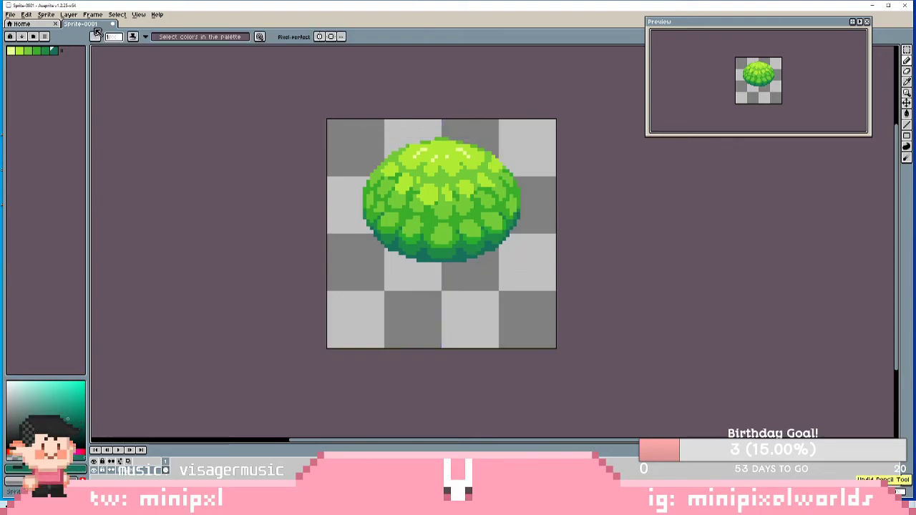
{"action": "left_click", "coordinate": [55, 52]}
{"action": "left_click_drag", "start_coordinate": [11, 51], "coordinate": [56, 51]}
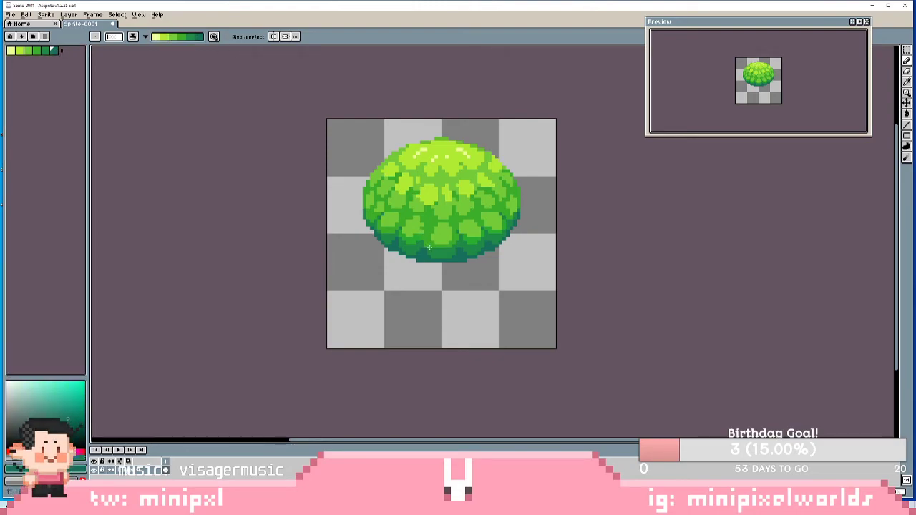
{"action": "mouse_move", "coordinate": [444, 249]}
{"action": "left_mouse_down"}
{"action": "mouse_move", "coordinate": [472, 230]}
{"action": "mouse_move", "coordinate": [451, 161]}
{"action": "mouse_move", "coordinate": [430, 189]}
{"action": "mouse_move", "coordinate": [436, 236]}
{"action": "mouse_move", "coordinate": [491, 236]}
{"action": "left_mouse_up"}
{"action": "key", "text": "ctrl+z"}
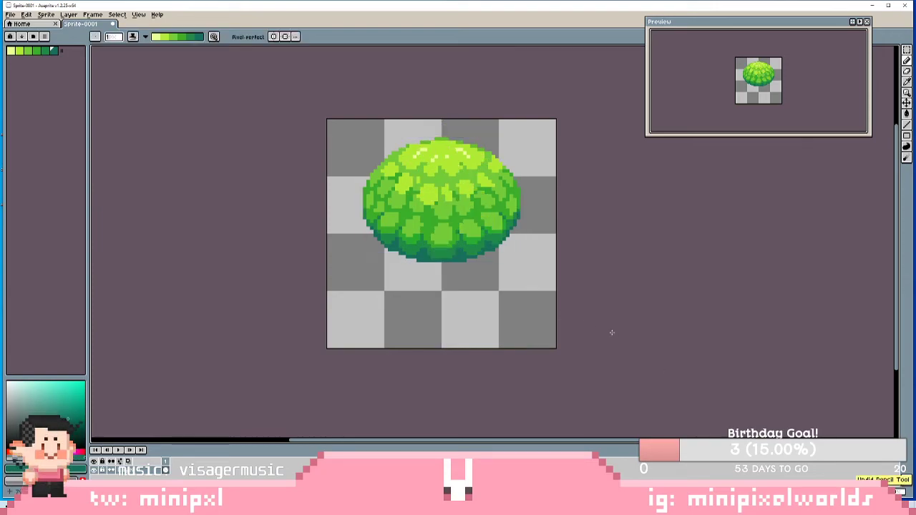
- Try 5-pixel Shading strokes with the darker swatches along the base and the two lightest swatches across the crown
{"action": "left_click", "coordinate": [113, 36]}
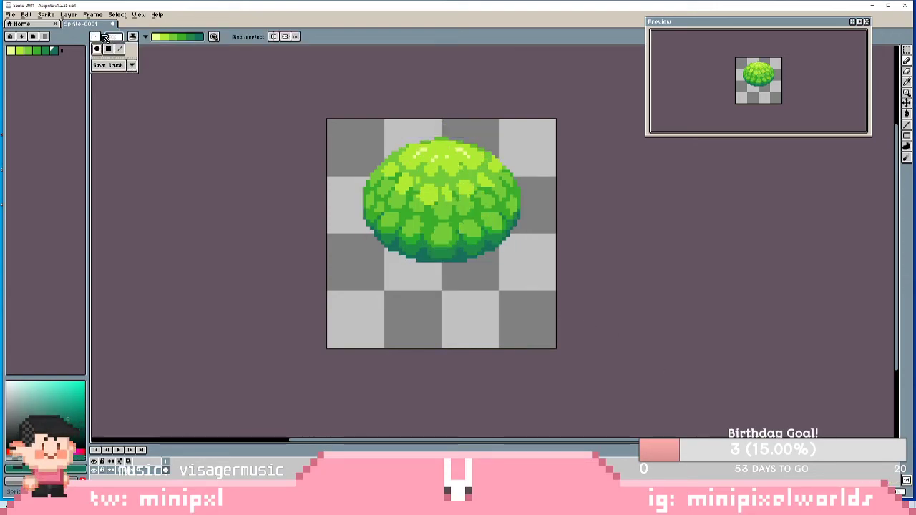
{"action": "left_click", "coordinate": [113, 37]}
{"action": "mouse_move", "coordinate": [112, 48]}
{"action": "left_mouse_down"}
{"action": "mouse_move", "coordinate": [145, 50]}
{"action": "mouse_move", "coordinate": [114, 51]}
{"action": "left_mouse_up"}
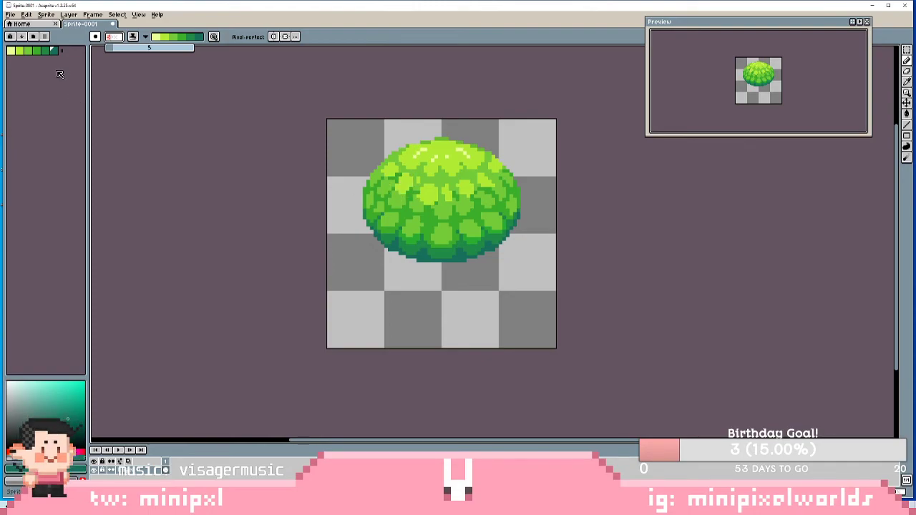
{"action": "left_click_drag", "start_coordinate": [36, 53], "coordinate": [55, 53]}
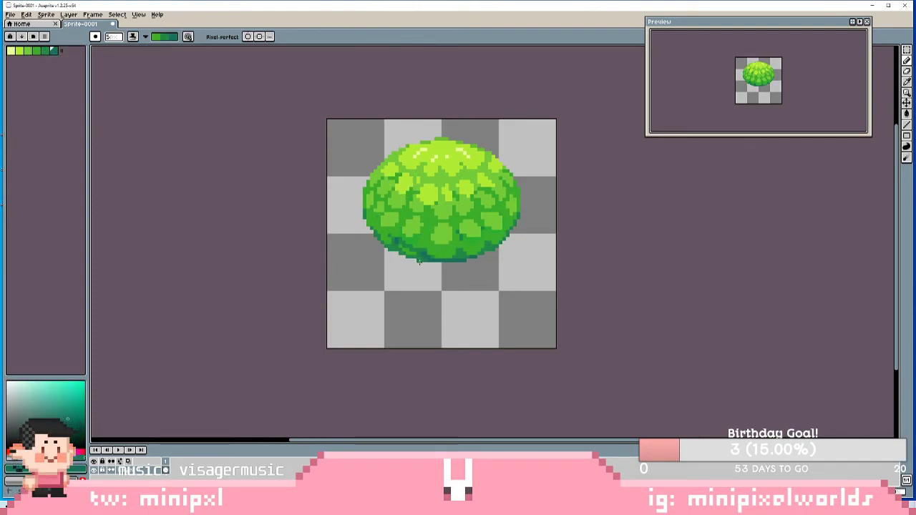
{"action": "key", "text": "ctrl+z"}
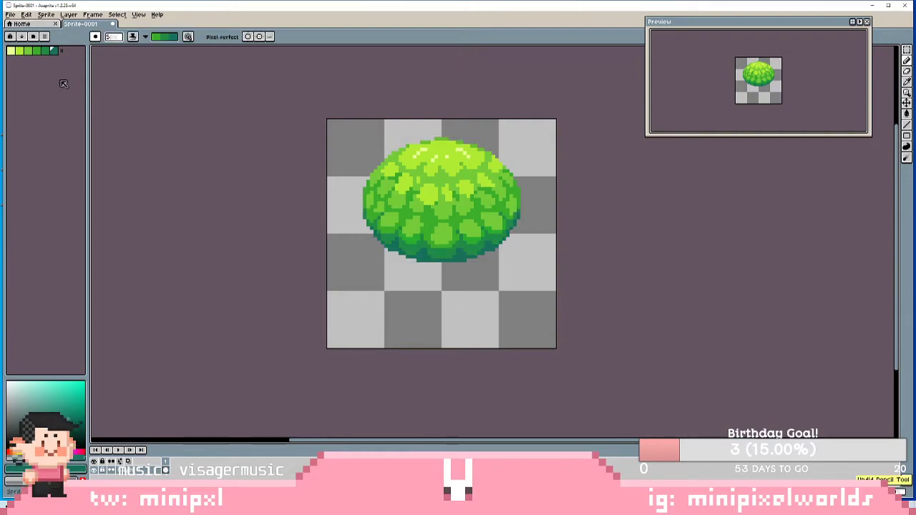
{"action": "left_click", "coordinate": [12, 50]}
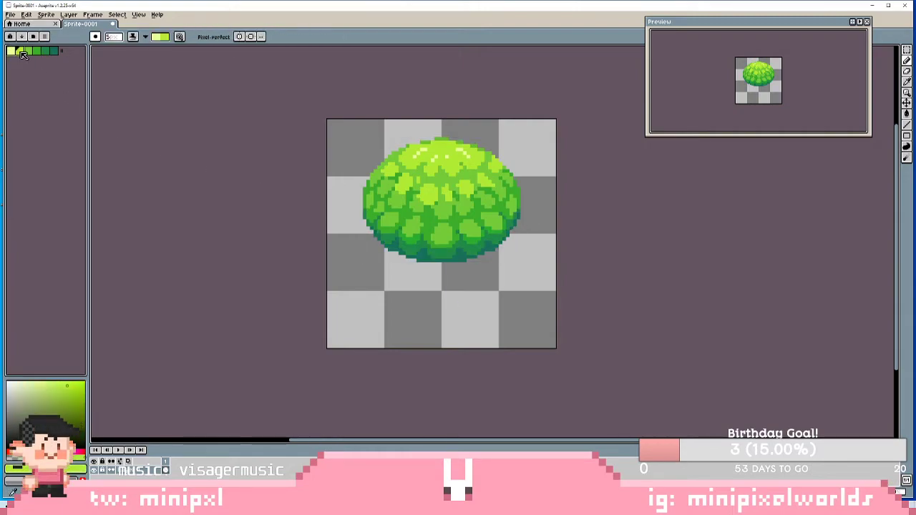
{"action": "mouse_move", "coordinate": [437, 148]}
{"action": "left_mouse_down"}
{"action": "mouse_move", "coordinate": [390, 167]}
{"action": "mouse_move", "coordinate": [444, 174]}
{"action": "mouse_move", "coordinate": [469, 153]}
{"action": "mouse_move", "coordinate": [497, 163]}
{"action": "left_mouse_up"}
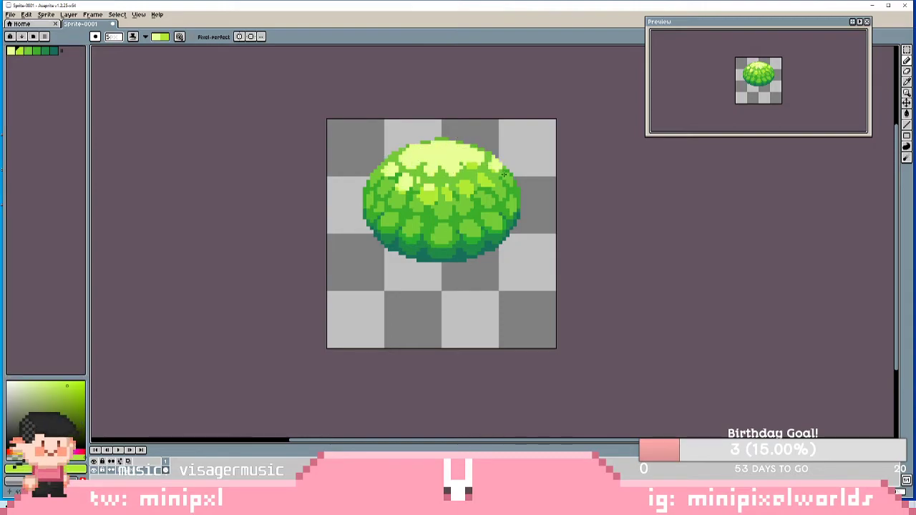
{"action": "key", "text": "ctrl+z"}
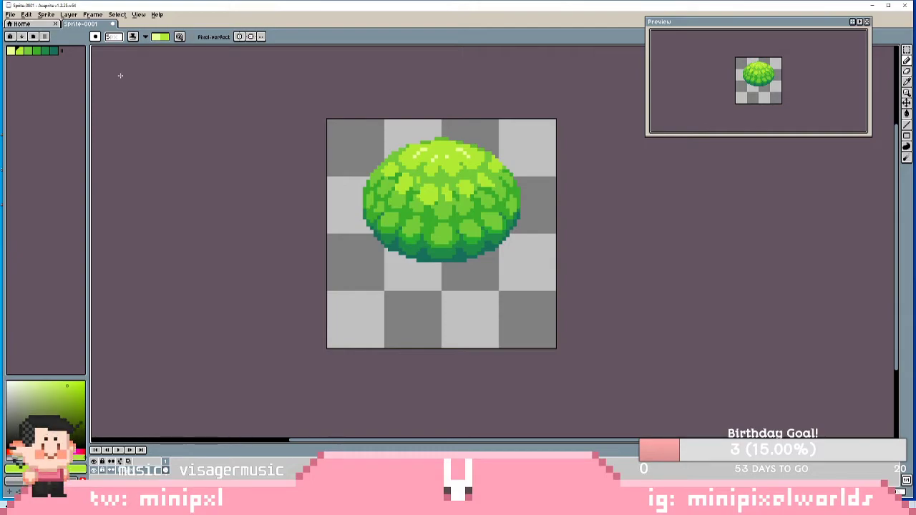
- Return the pencil to 1-pixel Simple Ink and add leafy bumps to the upper side outlines with the third swatch's green
{"action": "left_click", "coordinate": [114, 37]}
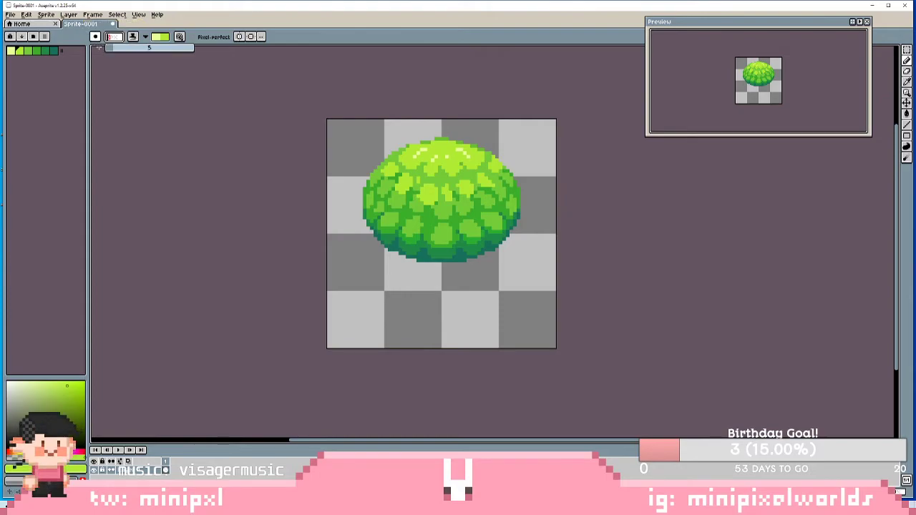
{"action": "left_click", "coordinate": [132, 36]}
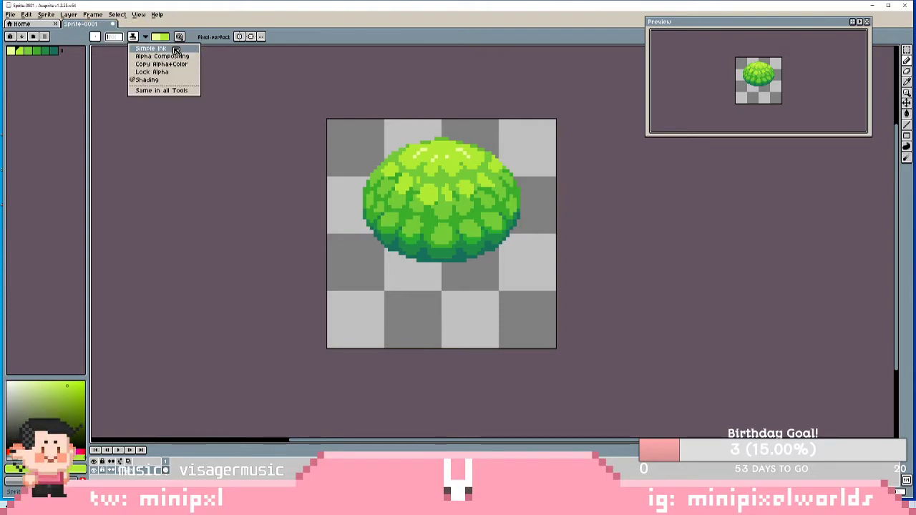
{"action": "left_click", "coordinate": [163, 48]}
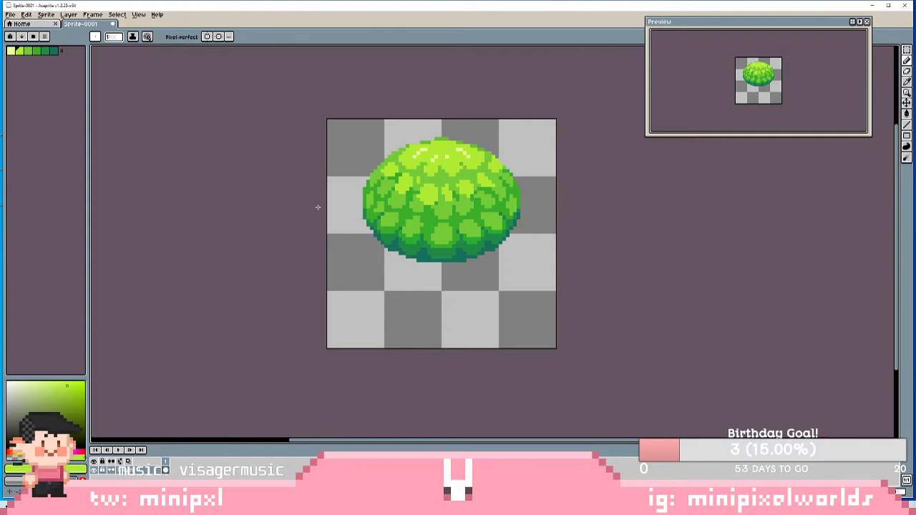
{"action": "left_click", "coordinate": [29, 51]}
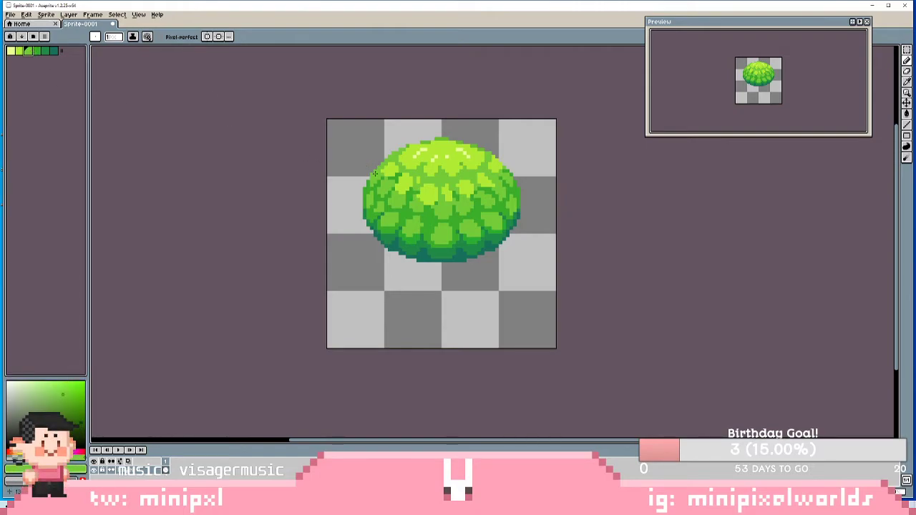
{"action": "mouse_move", "coordinate": [375, 167]}
{"action": "left_mouse_down"}
{"action": "mouse_move", "coordinate": [371, 174]}
{"action": "mouse_move", "coordinate": [379, 168]}
{"action": "left_mouse_up"}
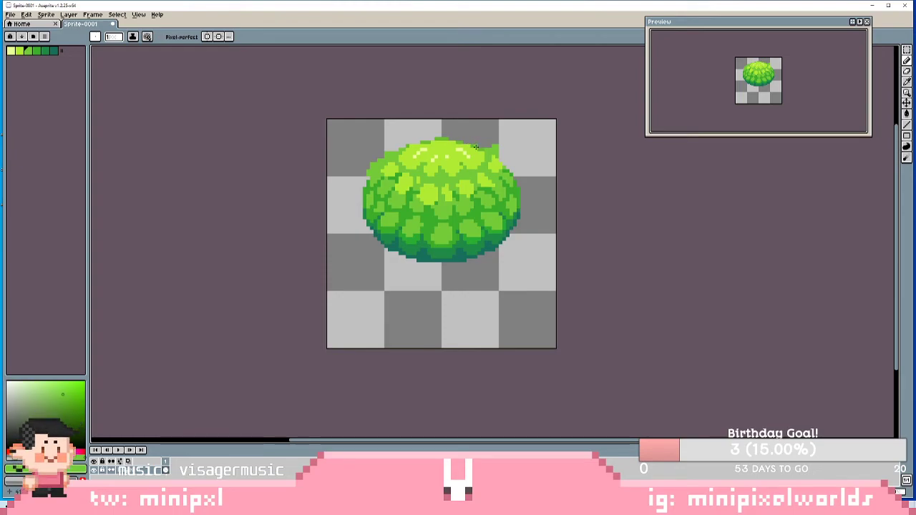
{"action": "key", "text": "ctrl+z"}
- Add lime bumps to the top outline with the second swatch's color and trim the upper edge with the eraser
{"action": "left_click", "coordinate": [20, 52]}
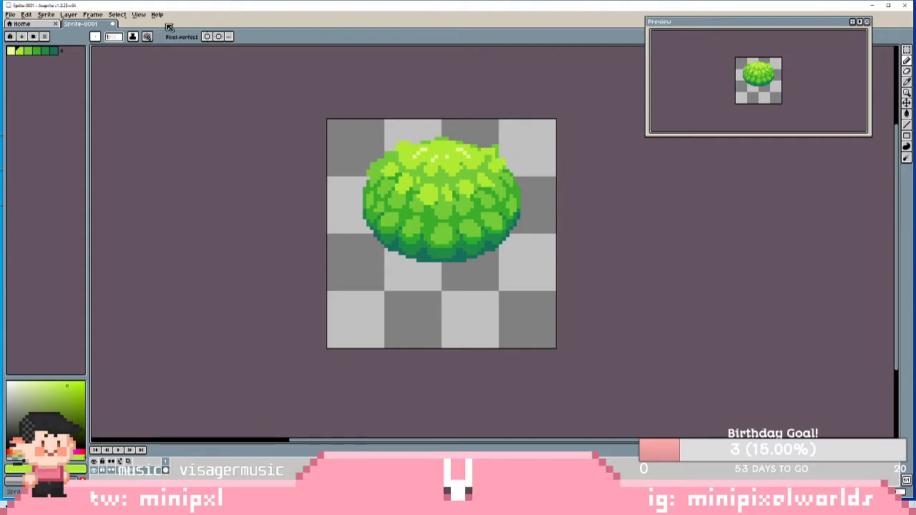
{"action": "key", "text": "r"}
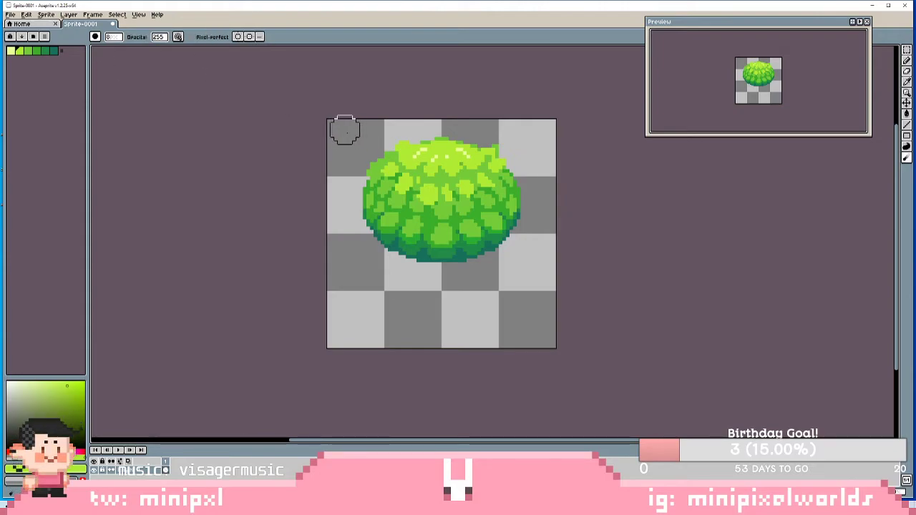
{"action": "key", "text": "b"}
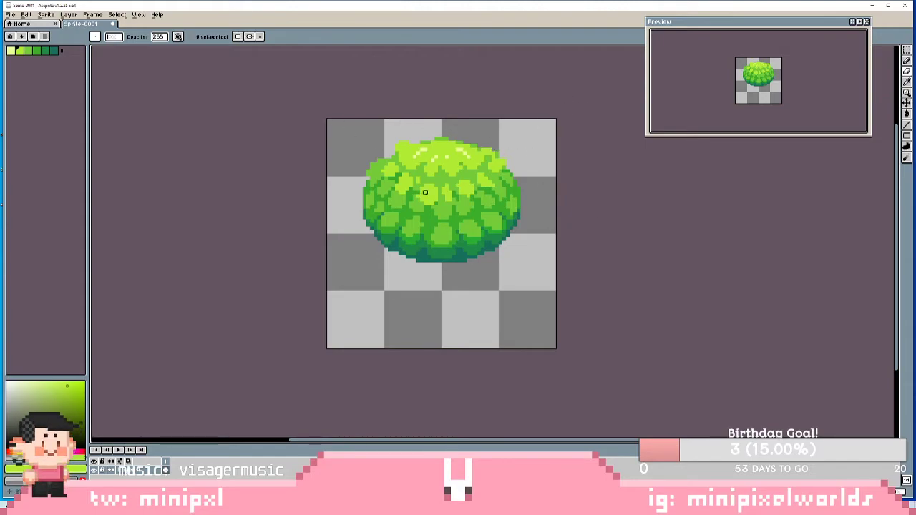
- Sample the mid green at the shape's side and pencil protruding leaf bumps on both side edges
{"action": "key", "text": "i"}
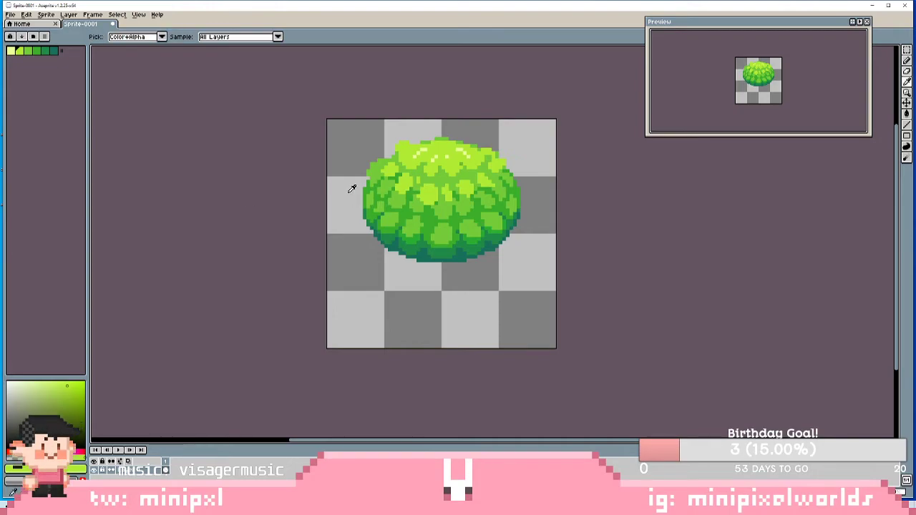
{"action": "left_click", "coordinate": [372, 186]}
{"action": "key", "text": "b"}
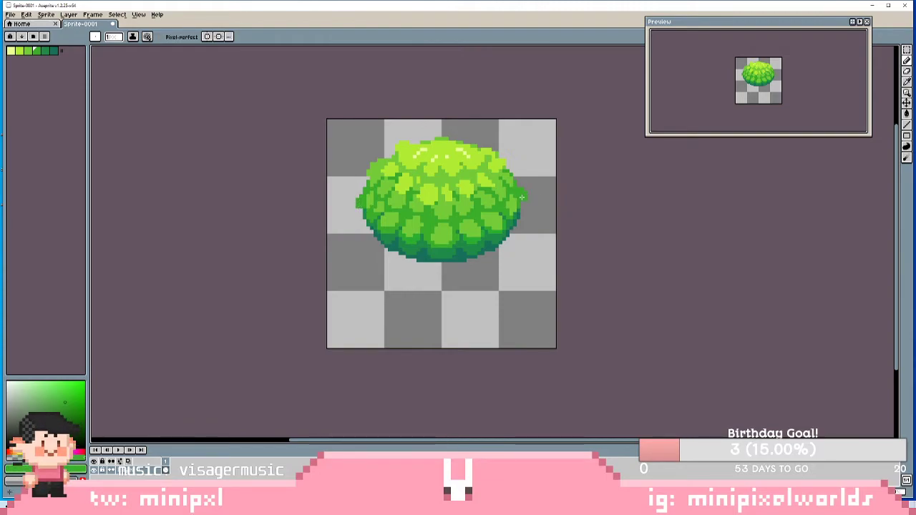
- Sample the fifth swatch's dark green and pencil a bump on the lower left edge, trimming it with the eraser
{"action": "key", "text": "i"}
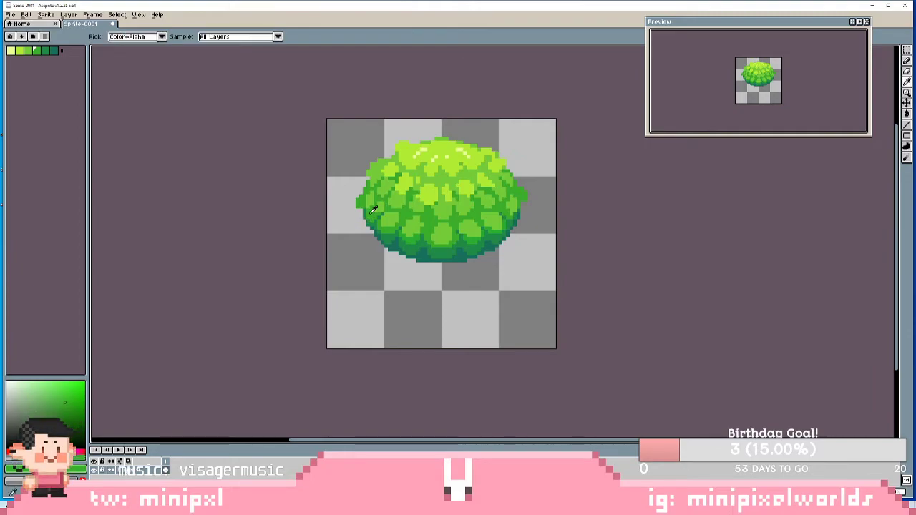
{"action": "left_click", "coordinate": [361, 216]}
{"action": "key", "text": "b"}
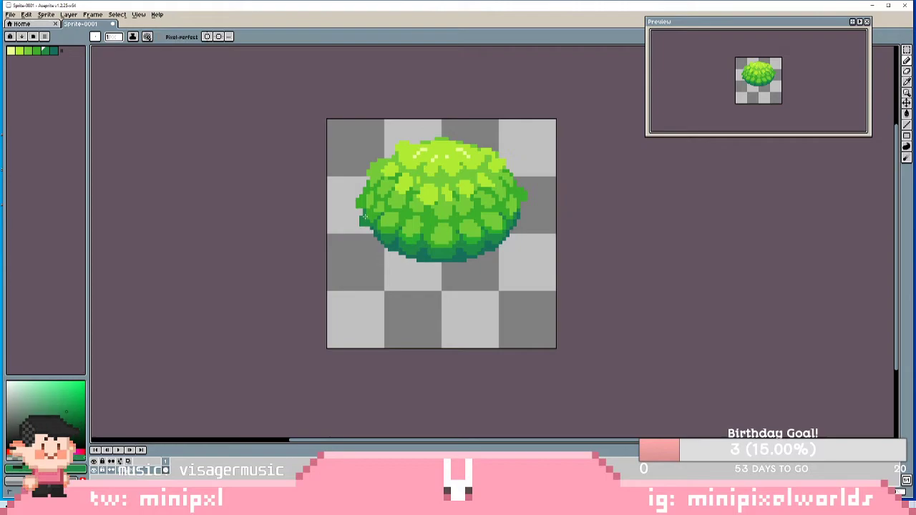
{"action": "key", "text": "e"}
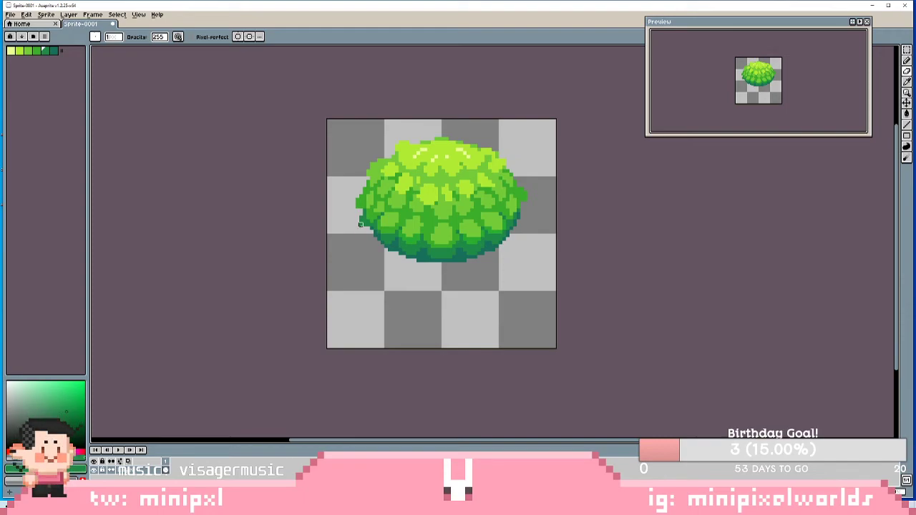
{"action": "key", "text": "ctrl"}
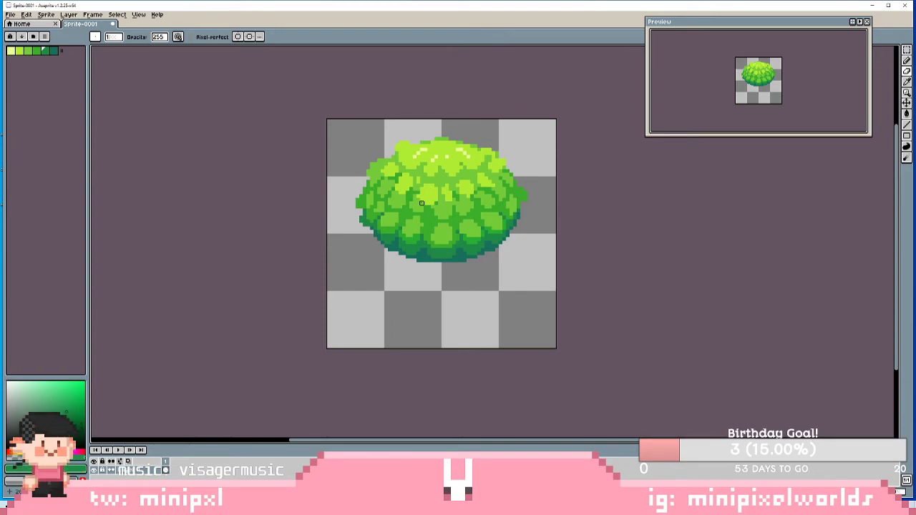
- Sample the fifth swatch's dark green from the right edge and pencil a matching bump on the lower right side
{"action": "key", "text": "i"}
{"action": "left_click", "coordinate": [521, 213]}
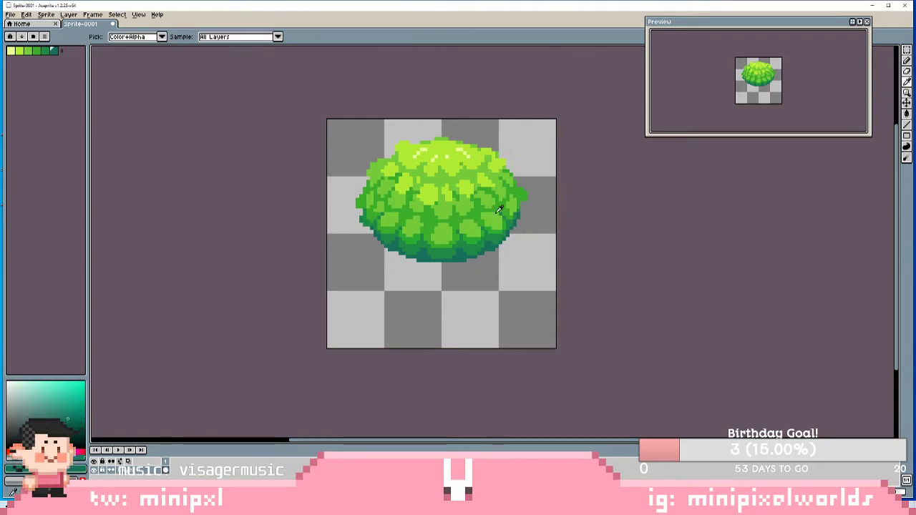
{"action": "left_click", "coordinate": [522, 205]}
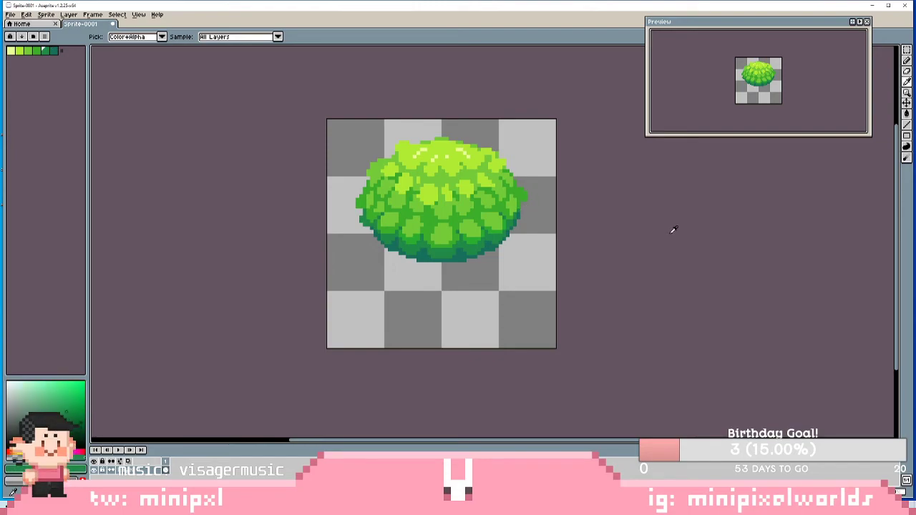
{"action": "key", "text": "b"}
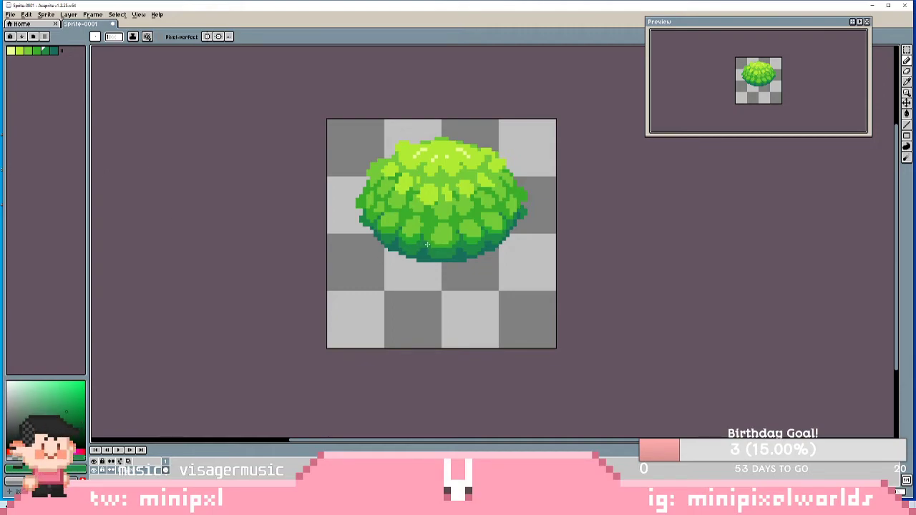
- Sample the darkest teal and pencil leafy bumps along the base outline, undoing stray strokes and trimming with the eraser
{"action": "left_click", "coordinate": [397, 243], "text": "alt"}
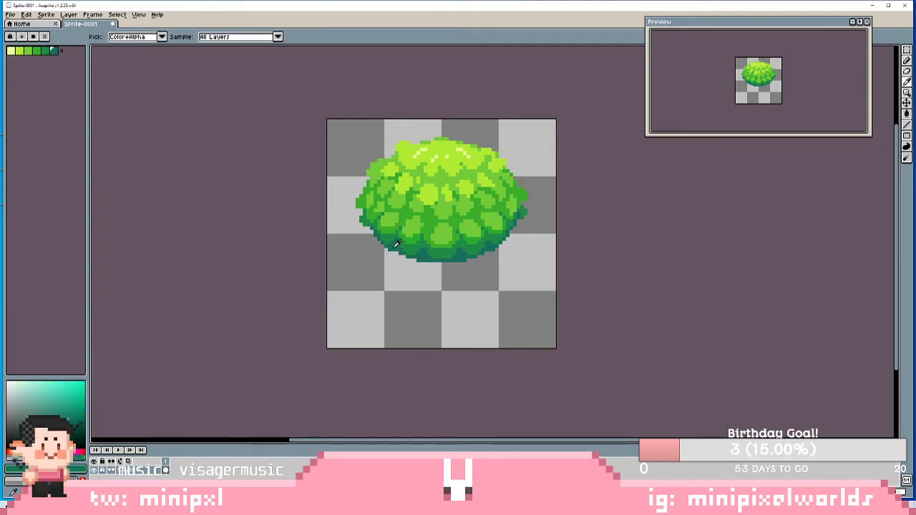
{"action": "left_click", "coordinate": [368, 245], "text": "alt"}
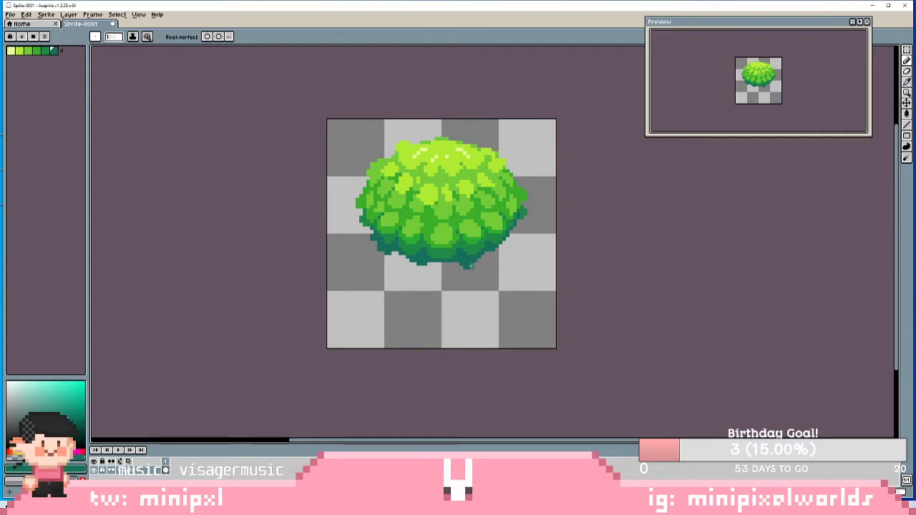
{"action": "key", "text": "ctrl+z"}
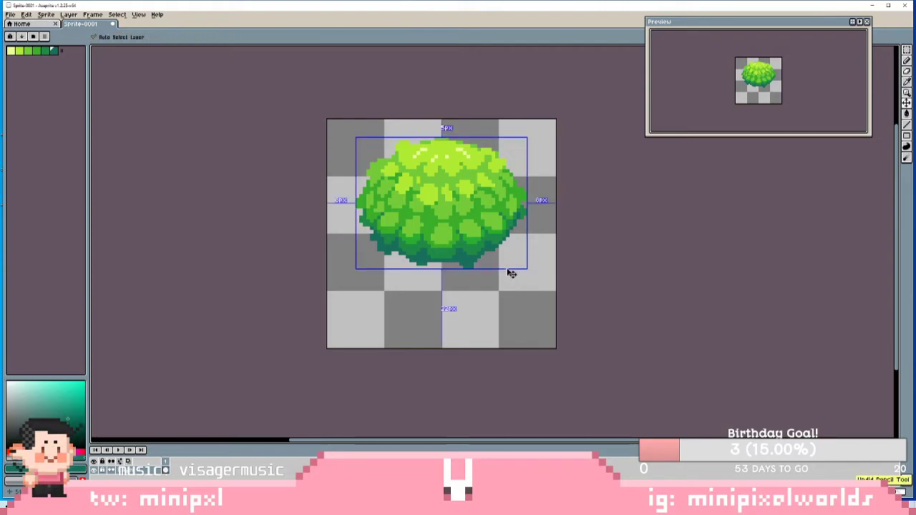
{"action": "key", "text": "ctrl+z"}
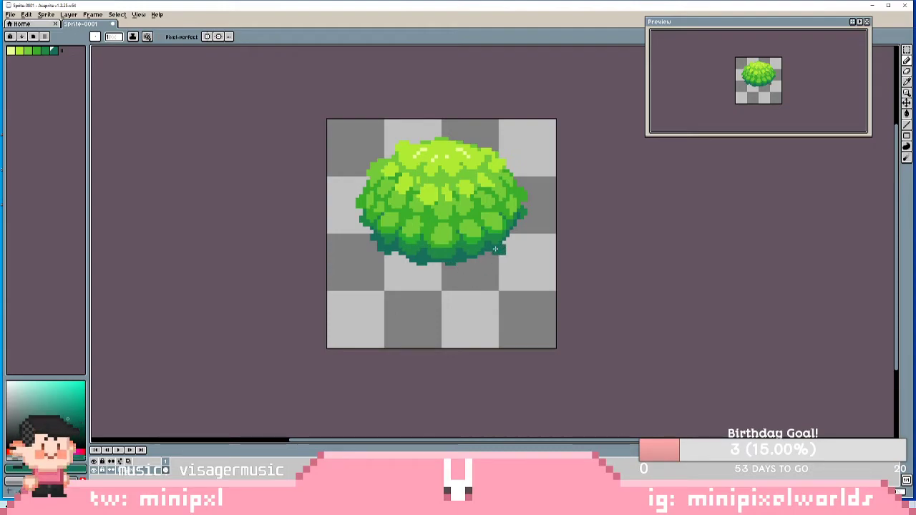
{"action": "key", "text": "e"}
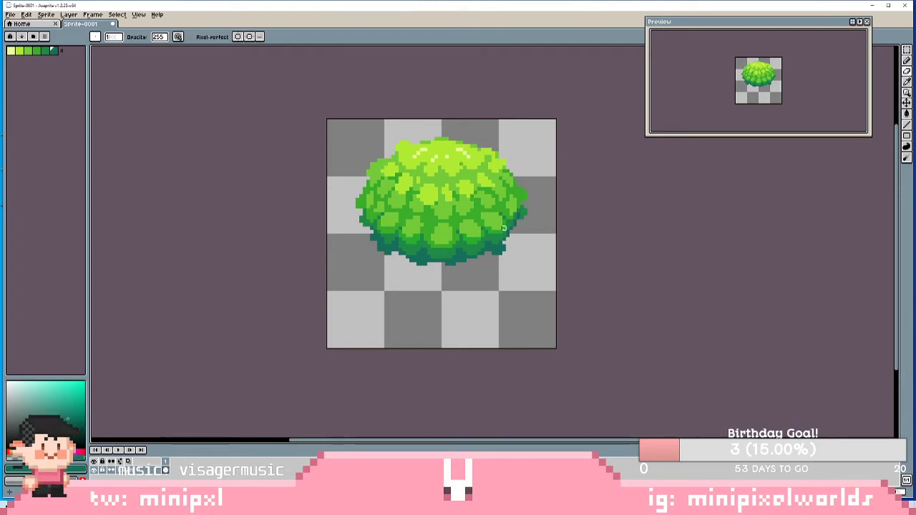
- Pencil a lime bump on the upper right edge and redraw the pale highlight strokes on the crown
{"action": "key", "text": "e"}
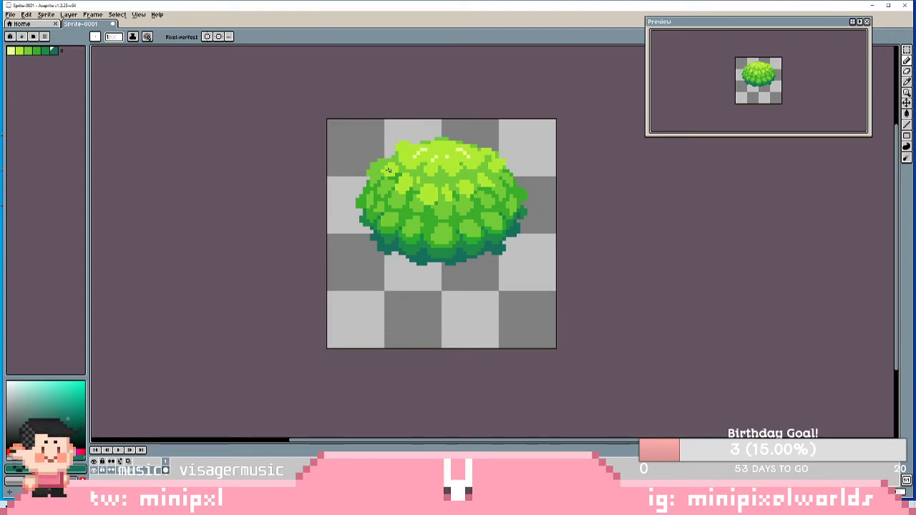
{"action": "left_click", "coordinate": [405, 154], "text": "alt"}
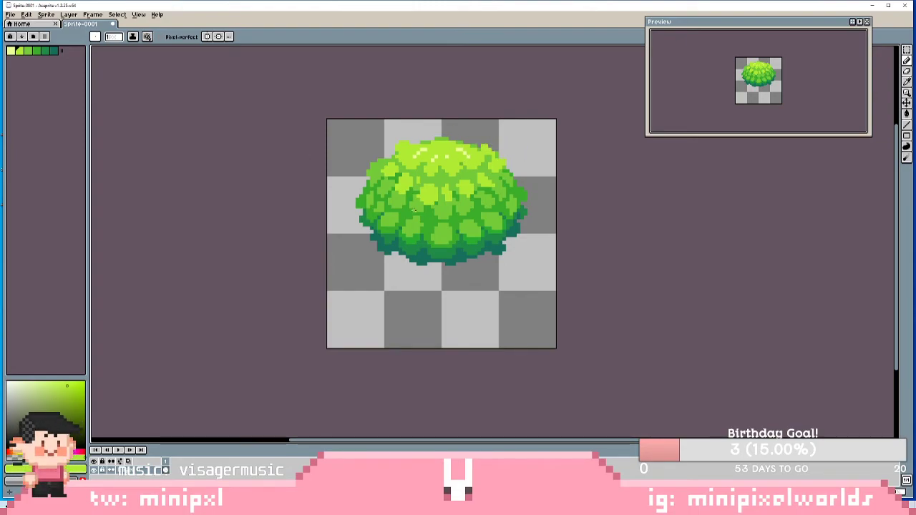
{"action": "left_click", "coordinate": [448, 156], "text": "alt"}
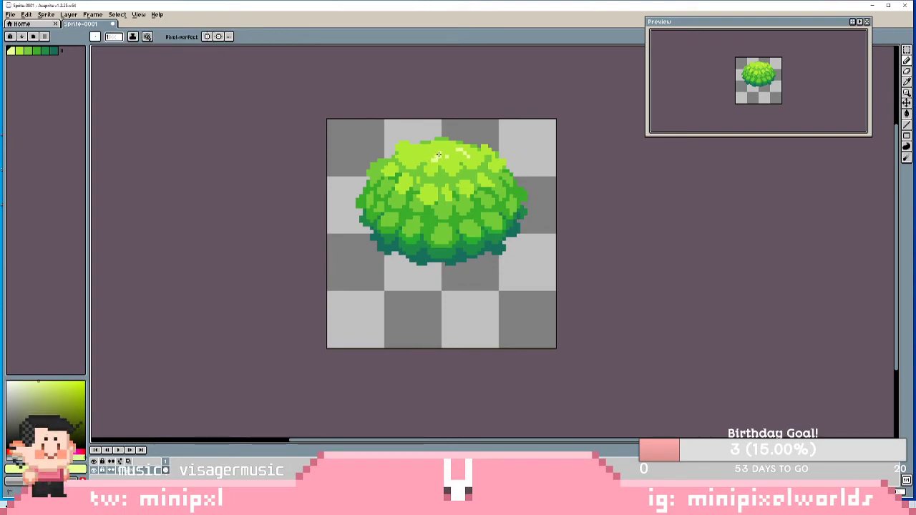
{"action": "key", "text": "ctrl+z"}
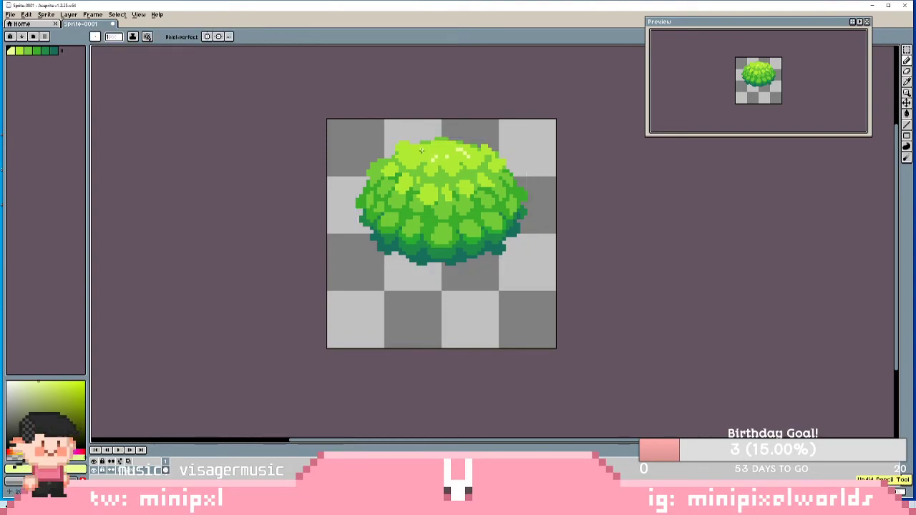
{"action": "left_click_drag", "start_coordinate": [425, 150], "coordinate": [415, 154]}
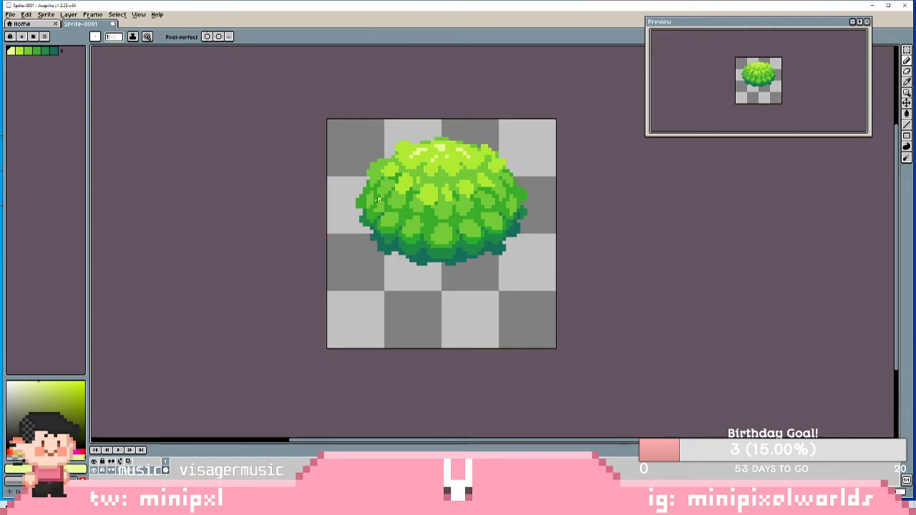
- Sample the lime and pencil extra leaf patches across the middle rows, touching up their edges with the third swatch's green
{"action": "left_click", "coordinate": [429, 194], "text": "alt"}
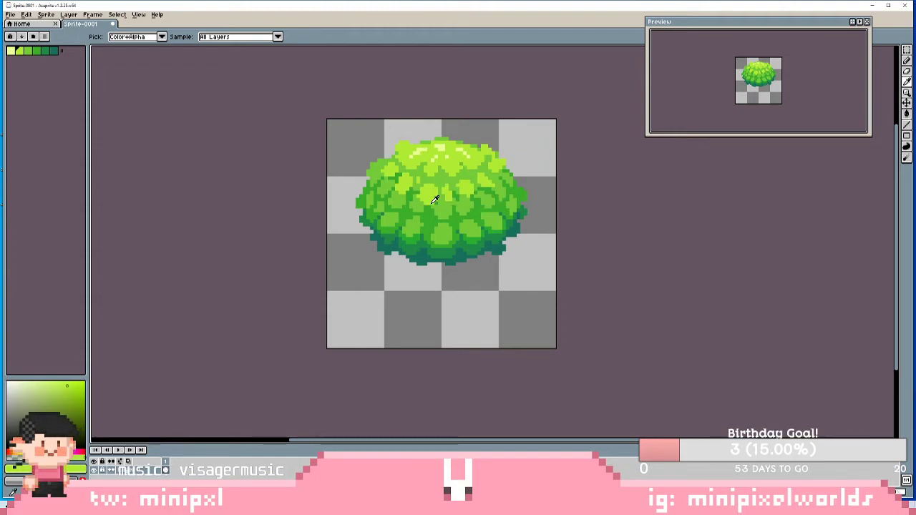
{"action": "key", "text": "b"}
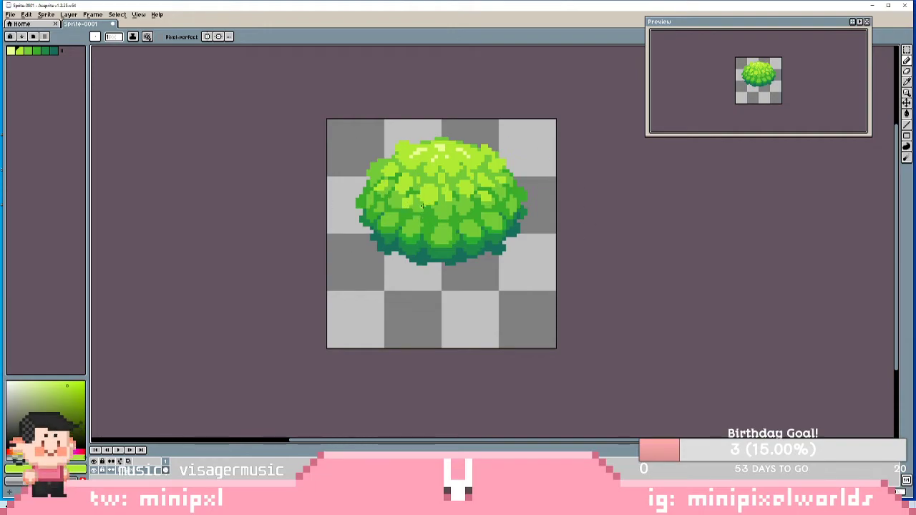
{"action": "key", "text": "i"}
{"action": "left_click", "coordinate": [443, 202]}
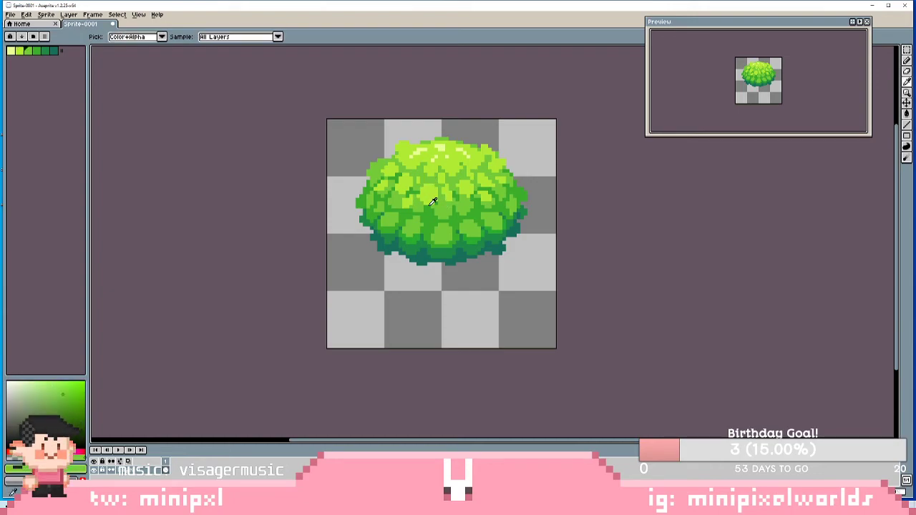
{"action": "key", "text": "b"}
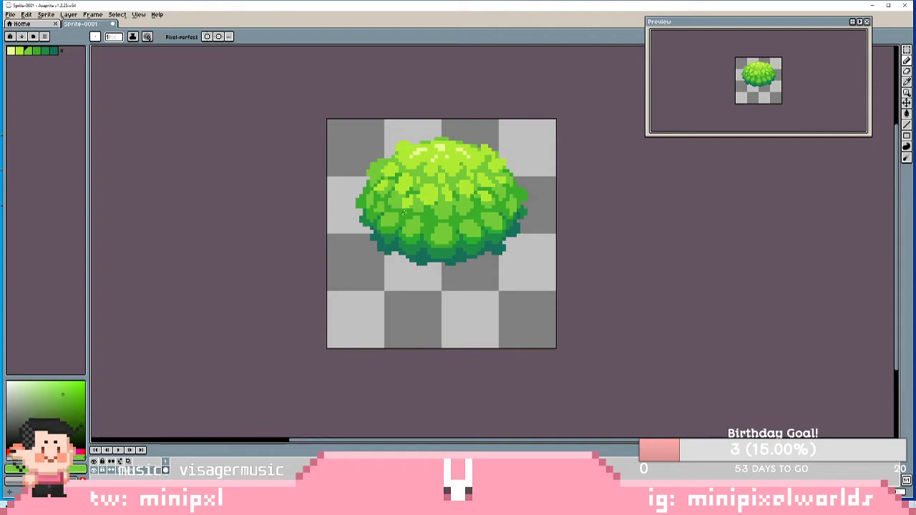
- Sample the third swatch's green and pencil more leaves into the gaps above the lower petal row
{"action": "key", "text": "i"}
{"action": "left_click", "coordinate": [453, 213]}
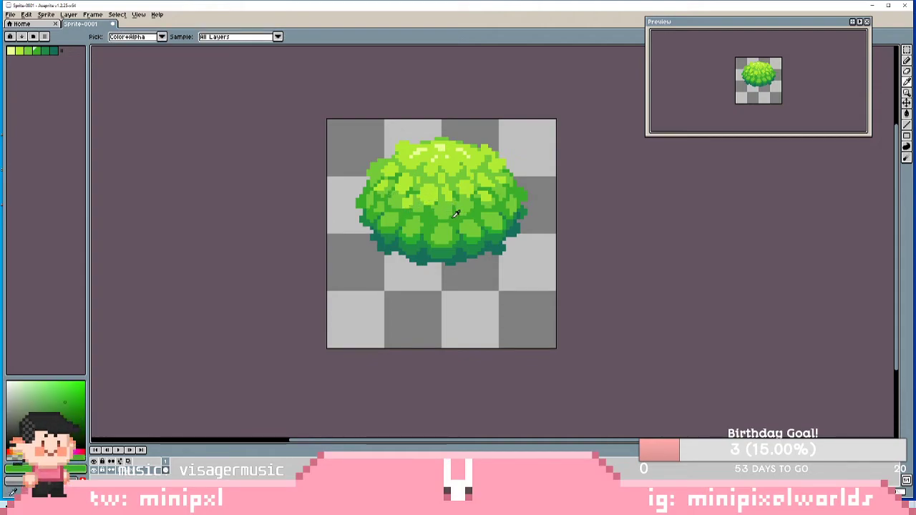
{"action": "left_click", "coordinate": [449, 208]}
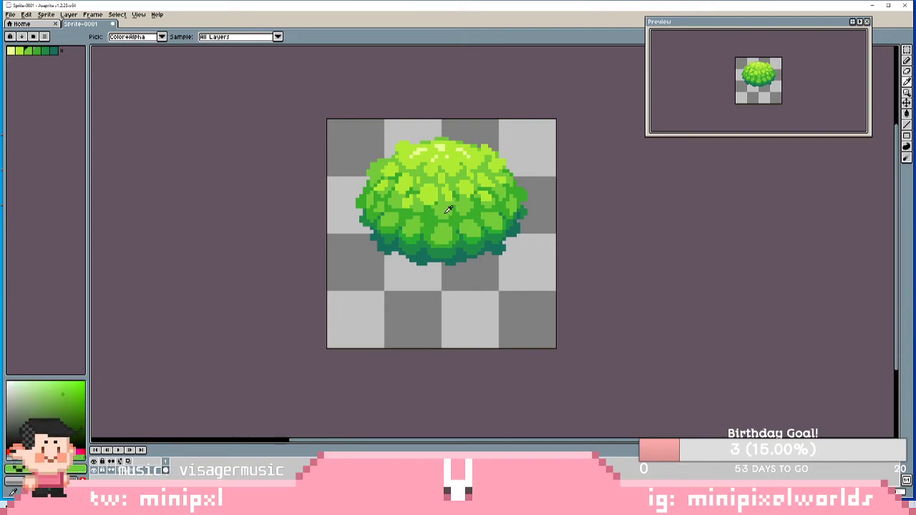
{"action": "key", "text": "b"}
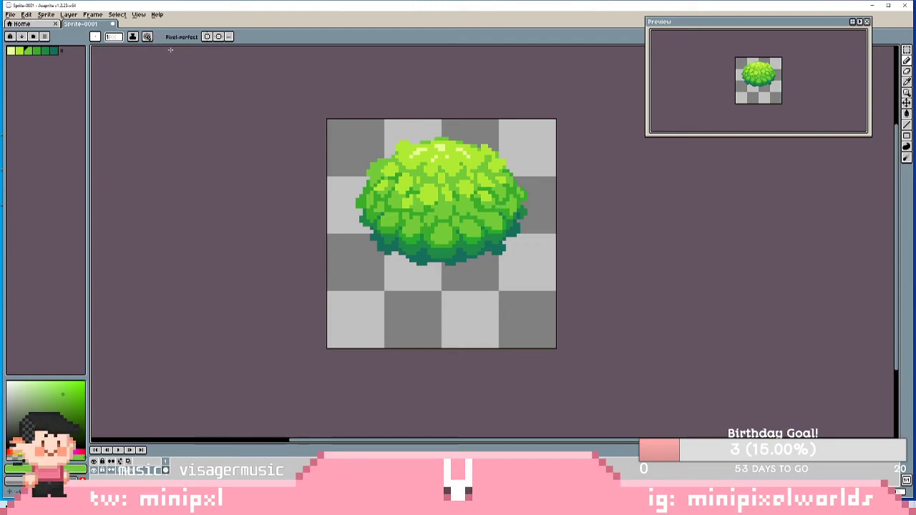
- Change the pencil to an ink mode with an opacity setting and reshape the lower petals with the fourth swatch's green, undoing stray strokes
{"action": "left_click", "coordinate": [132, 37]}
{"action": "left_click", "coordinate": [149, 70]}
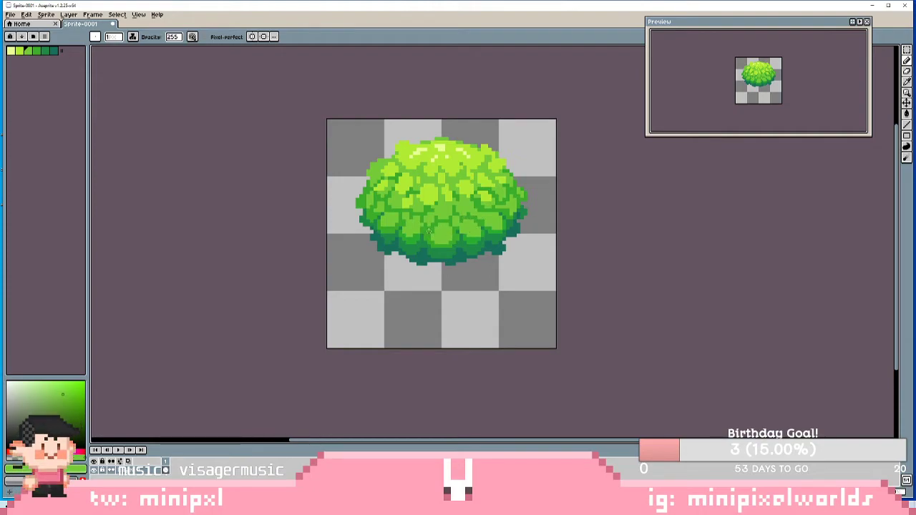
{"action": "left_click", "coordinate": [430, 231], "text": "alt"}
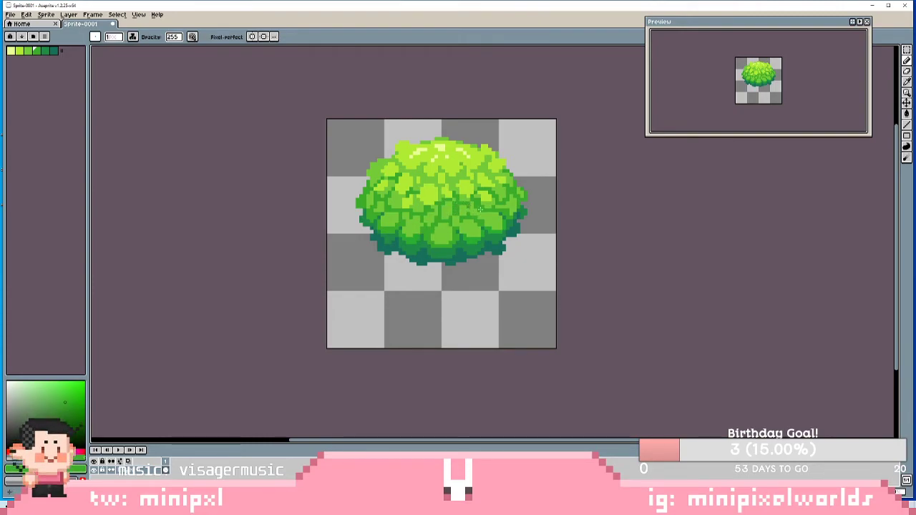
{"action": "key", "text": "ctrl+z"}
{"action": "mouse_move", "coordinate": [470, 196]}
{"action": "left_mouse_down"}
{"action": "mouse_move", "coordinate": [461, 197]}
{"action": "mouse_move", "coordinate": [496, 236]}
{"action": "left_mouse_up"}
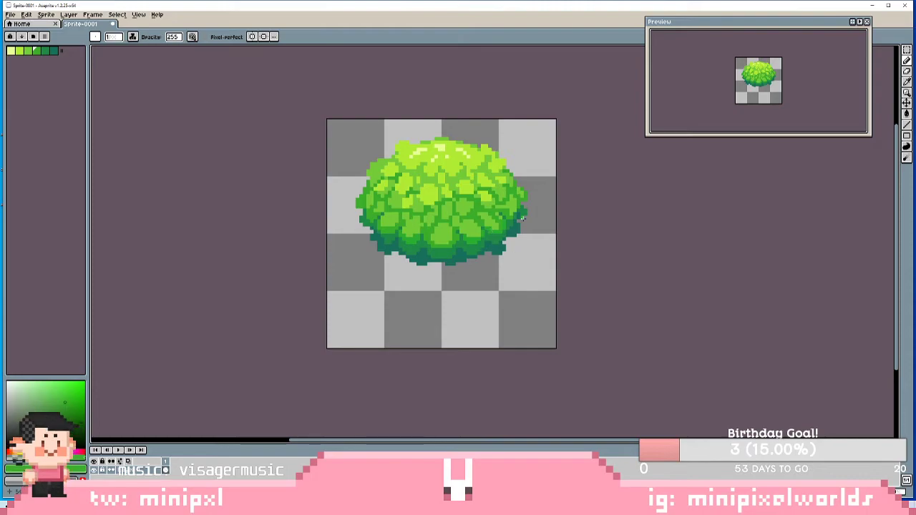
{"action": "left_click_drag", "start_coordinate": [467, 223], "coordinate": [473, 234]}
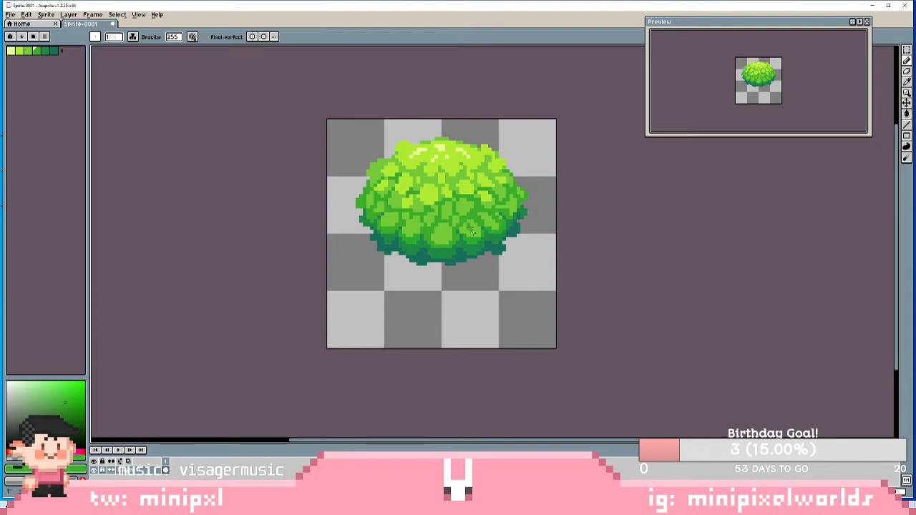
{"action": "key", "text": "ctrl+z"}
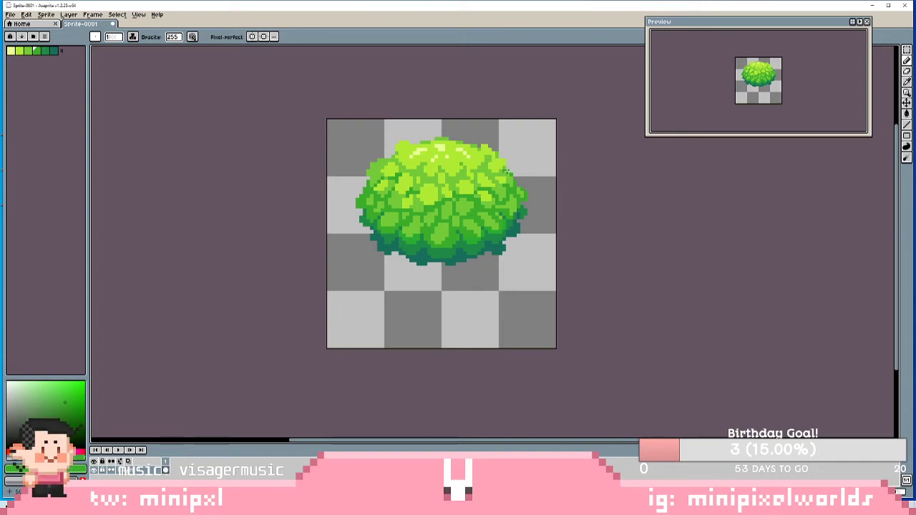
- Pencil lime leaf accents on the upper left shoulder and carve the lower left petals with the fourth swatch's green
{"action": "key", "text": "alt"}
{"action": "left_click", "coordinate": [386, 160], "text": "alt"}
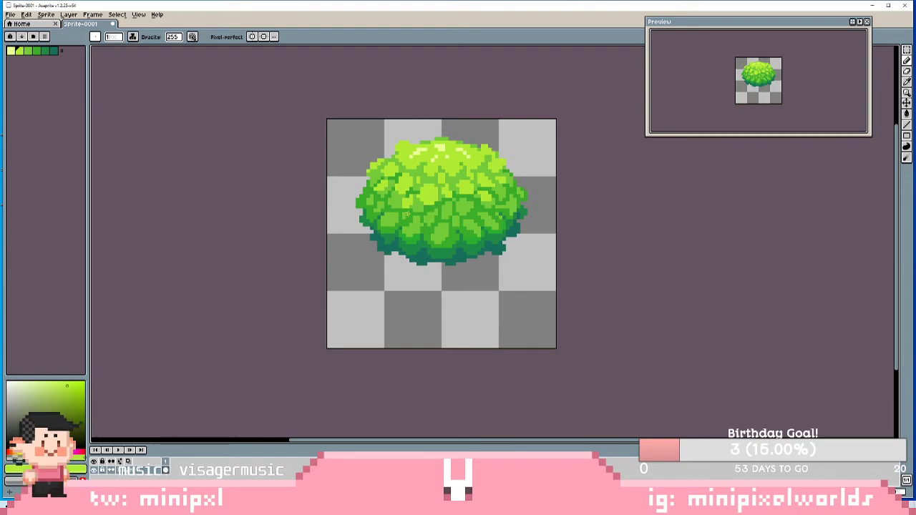
{"action": "key", "text": "i"}
{"action": "left_click", "coordinate": [430, 205]}
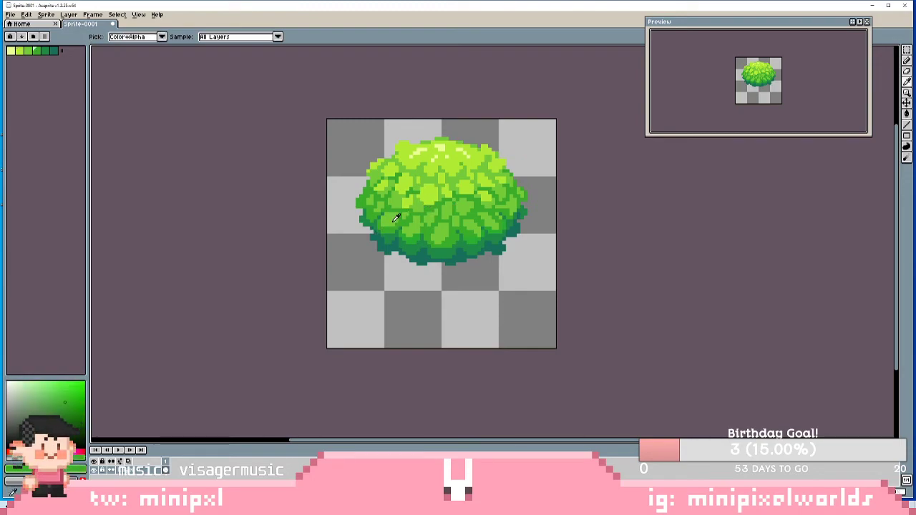
{"action": "key", "text": "b"}
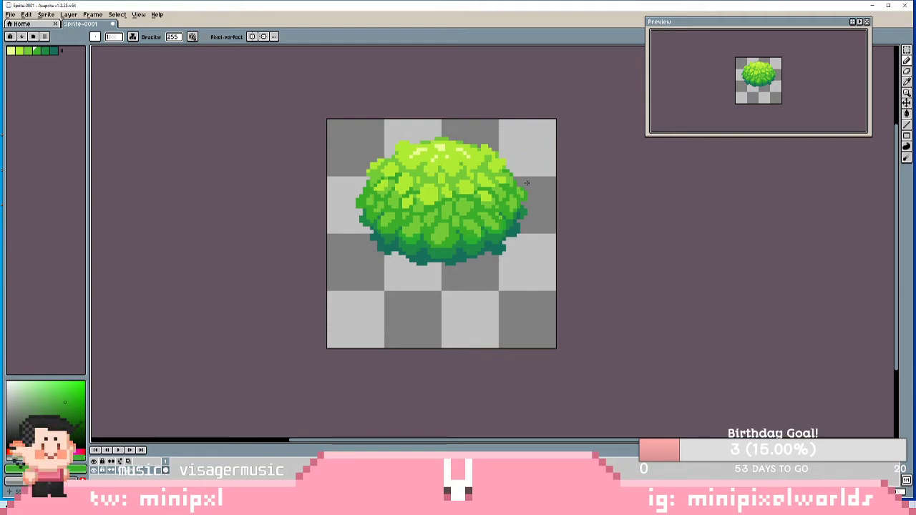
- Pencil lime along the crown's top edge and refine the crown, middle and left-side leaves with the third and fourth swatches' greens
{"action": "left_click", "coordinate": [434, 144], "text": "alt"}
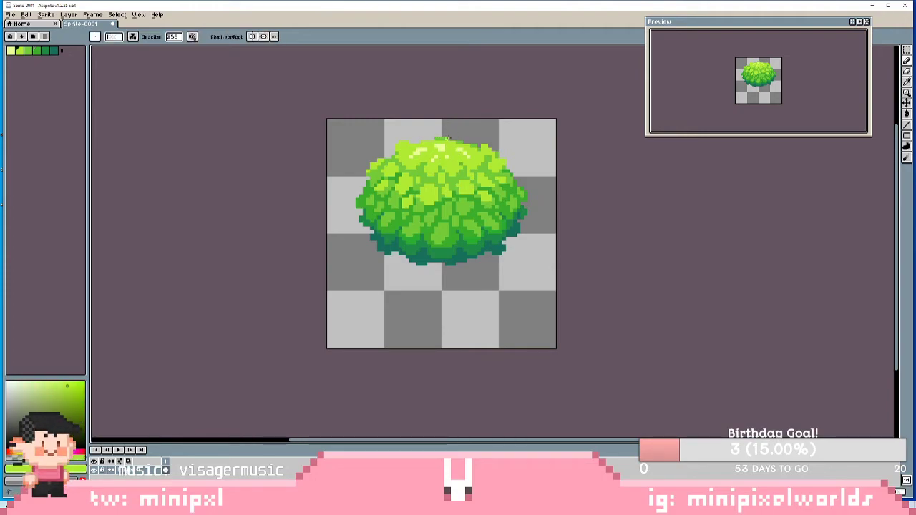
{"action": "left_click", "coordinate": [415, 173], "text": "alt"}
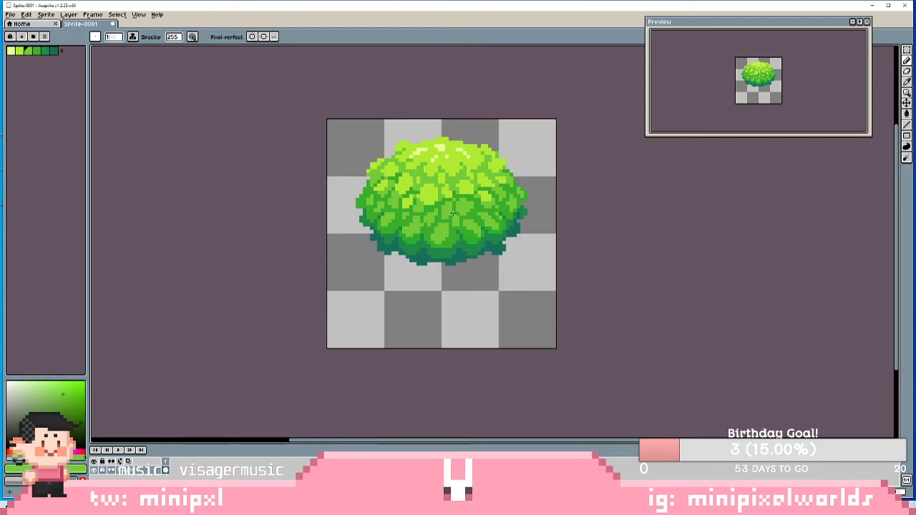
{"action": "left_click", "coordinate": [476, 200], "text": "alt"}
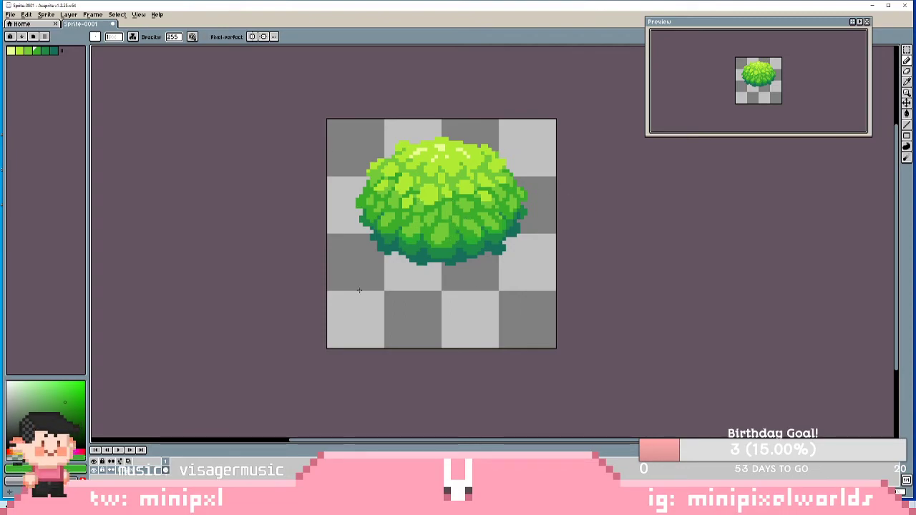
{"action": "left_click", "coordinate": [395, 200], "text": "alt"}
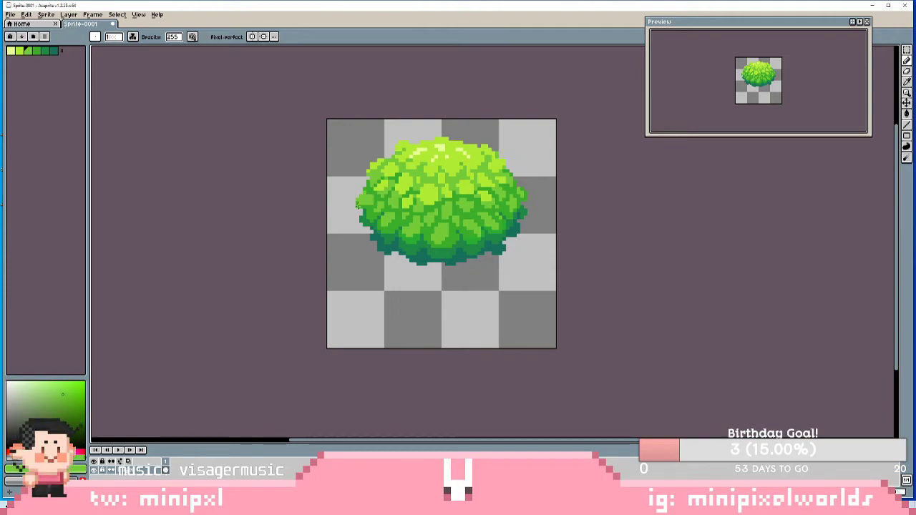
{"action": "key", "text": "i"}
{"action": "left_click", "coordinate": [372, 208], "text": "alt"}
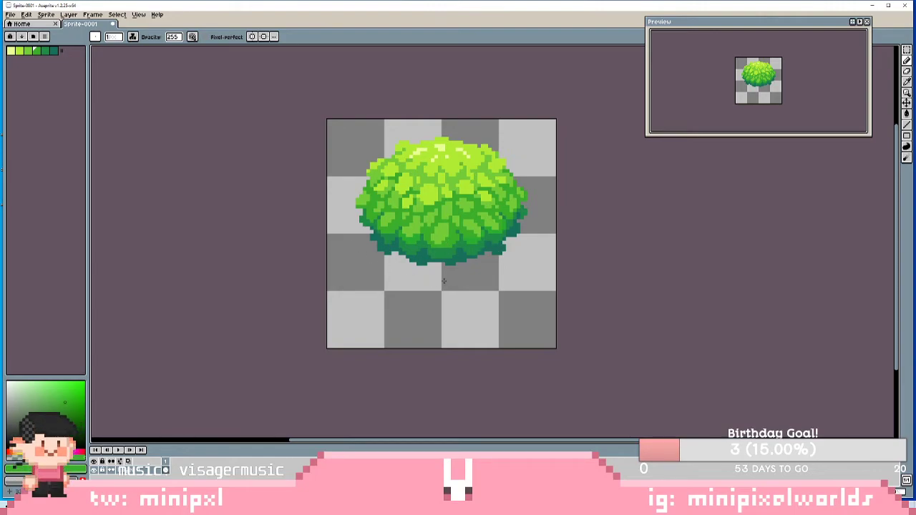
- Break the lower petals into small leaves with the fifth swatch's green and add darkest-teal gaps along the base and right side
{"action": "left_click", "coordinate": [442, 249], "text": "alt"}
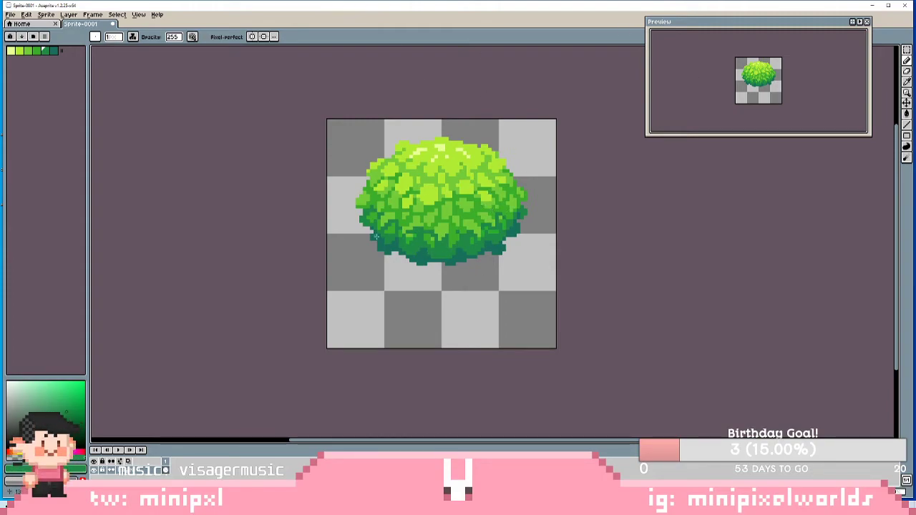
{"action": "key", "text": "i"}
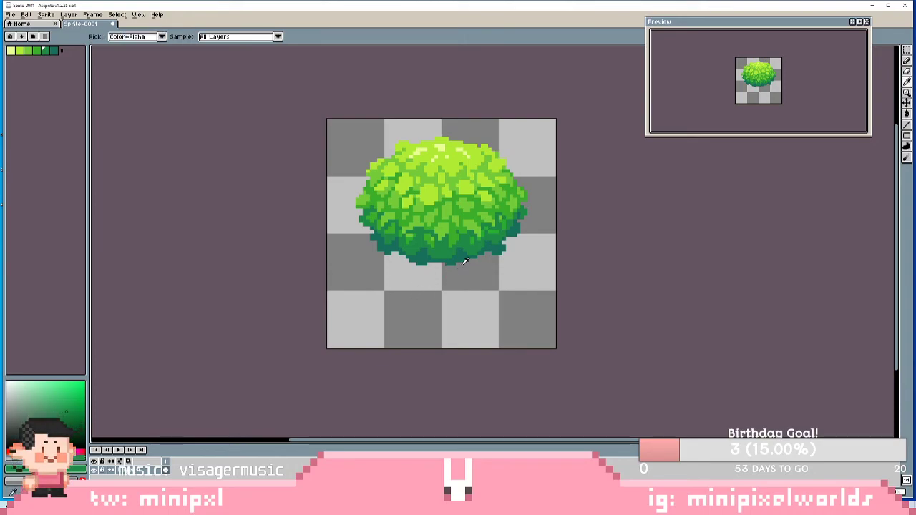
{"action": "key", "text": "b"}
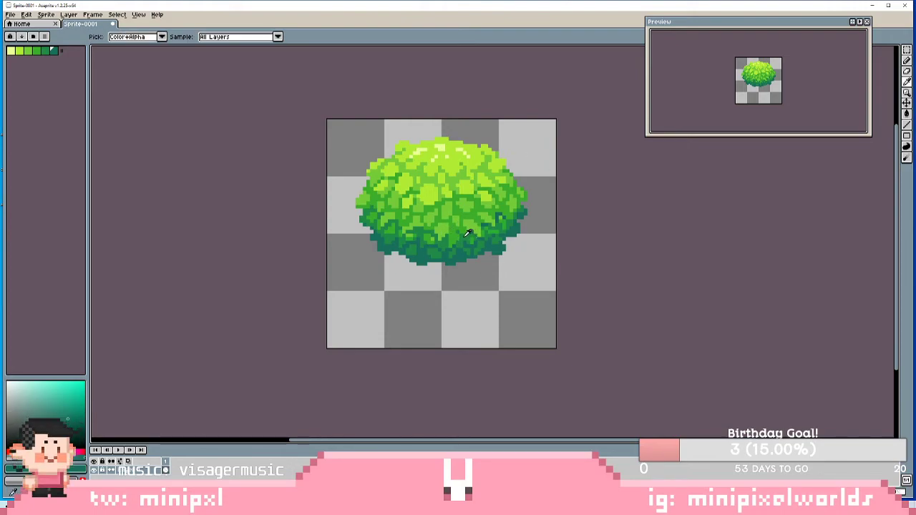
- Refine the base leaves with the fifth swatch's green and pencil darkest-teal notches into the lower left area
{"action": "left_click", "coordinate": [465, 233], "text": "alt"}
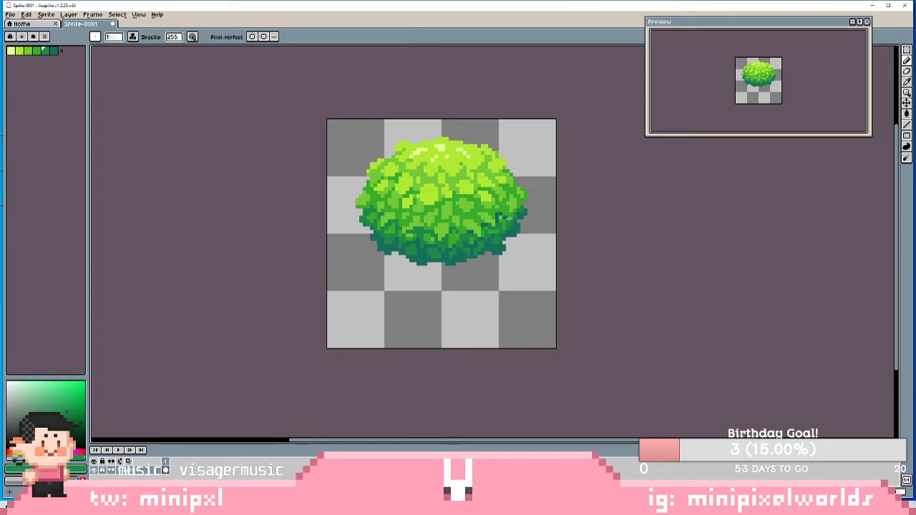
{"action": "key", "text": "i"}
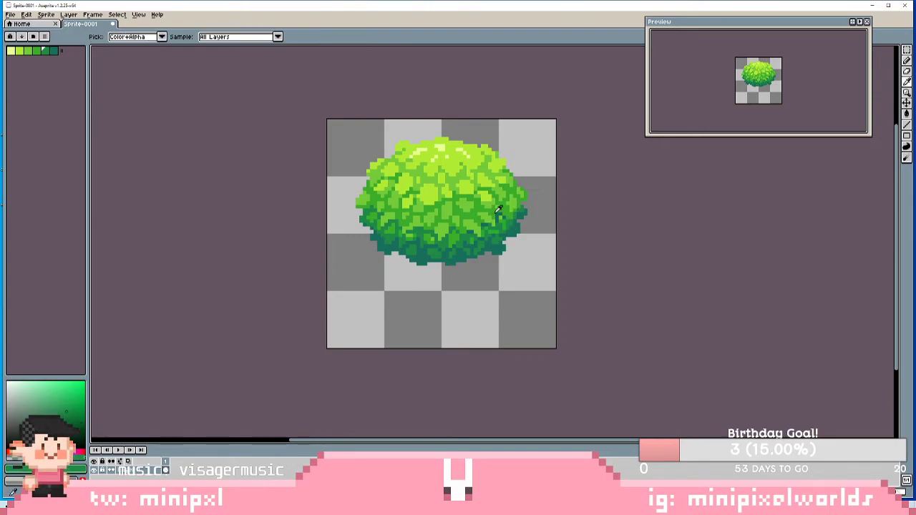
{"action": "key", "text": "b"}
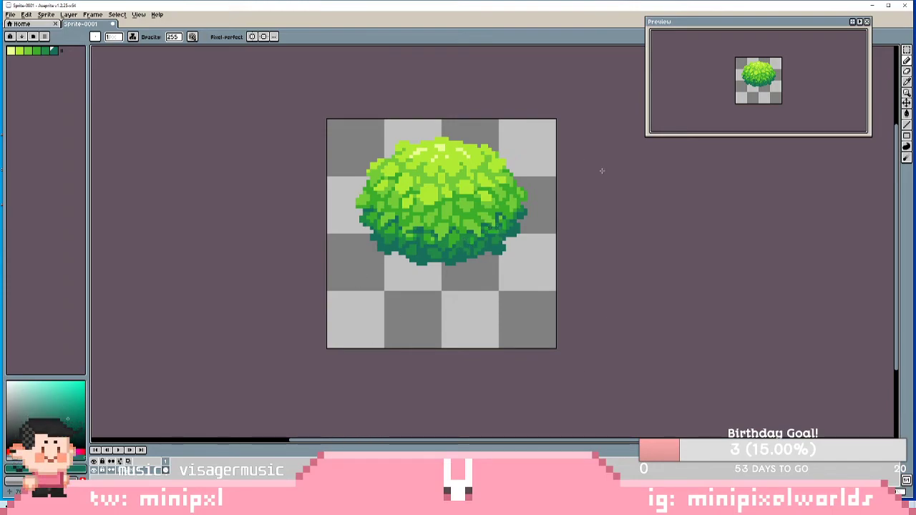
- Sample the fifth swatch's dark green from the lower right side and pencil leaf details across the lower left shading
{"action": "key", "text": "i"}
{"action": "left_click", "coordinate": [504, 227]}
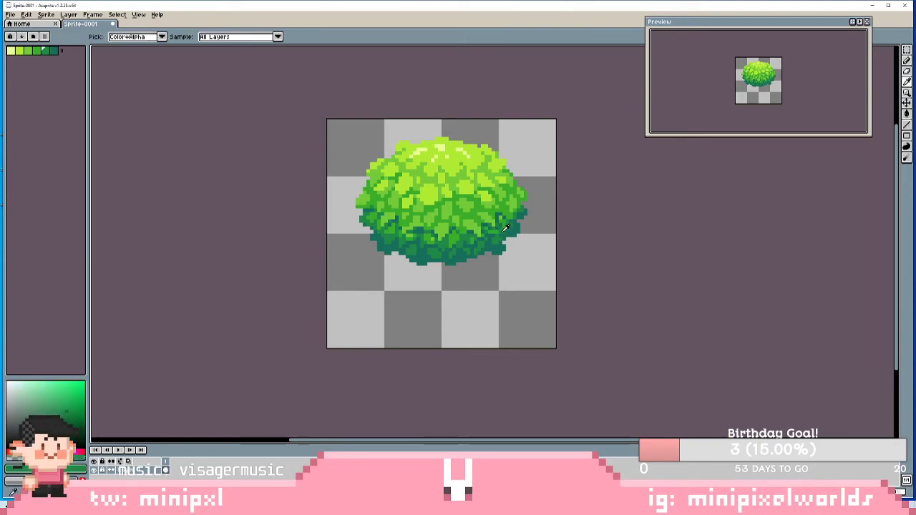
{"action": "key", "text": "b"}
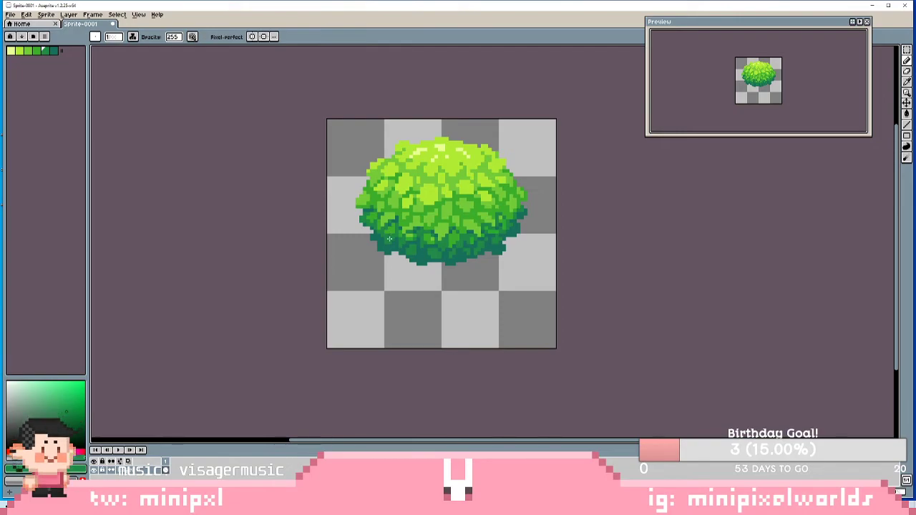
- Refine the lower leaves with the fifth swatch's dark green and pencil fourth-swatch gaps among the upper-middle leaves
{"action": "key", "text": "i"}
{"action": "key", "text": "b"}
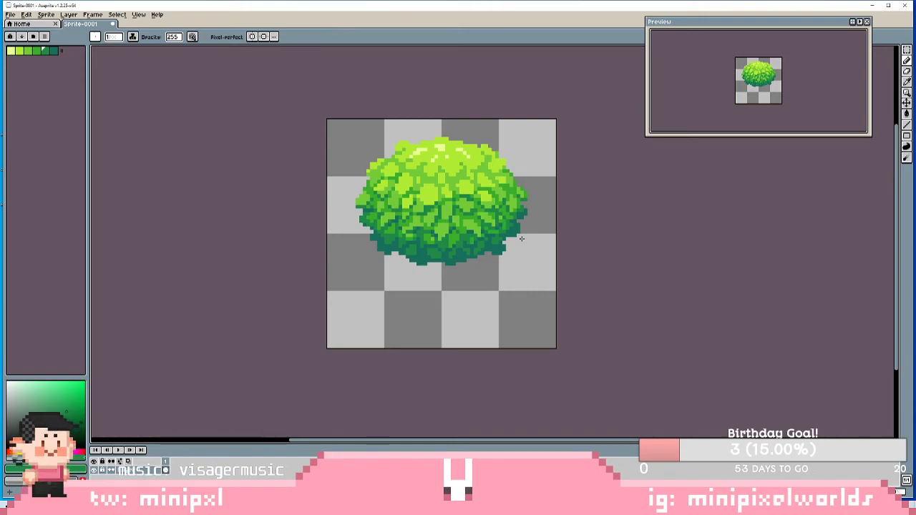
{"action": "key", "text": "i"}
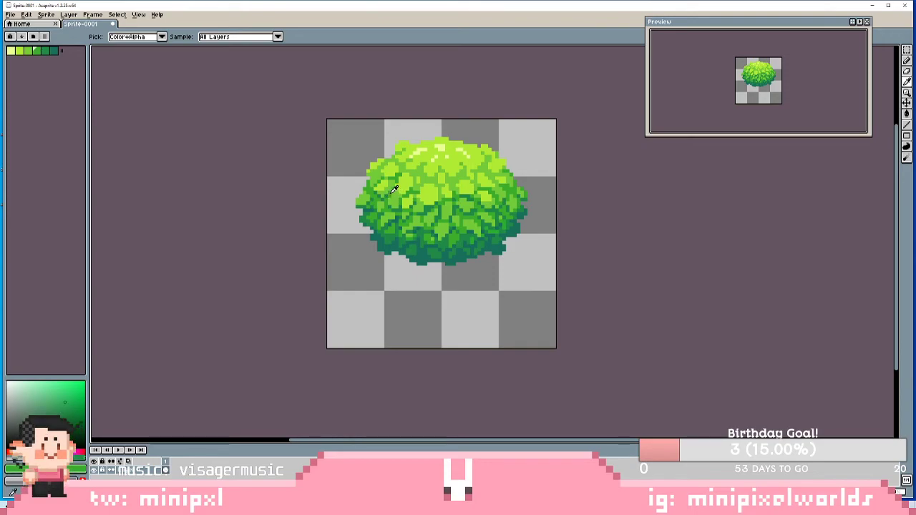
{"action": "left_click", "coordinate": [450, 180]}
{"action": "key", "text": "b"}
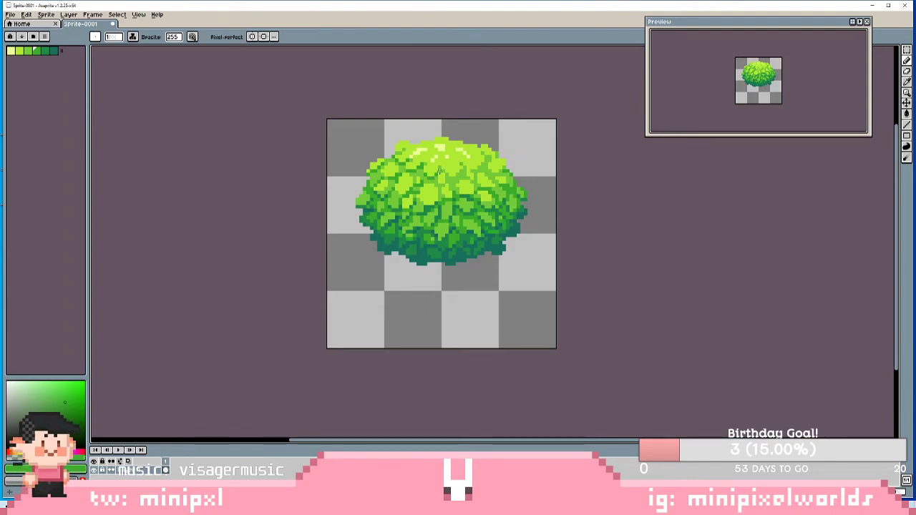
{"action": "key", "text": "ctrl"}
{"action": "key", "text": "ctrl"}
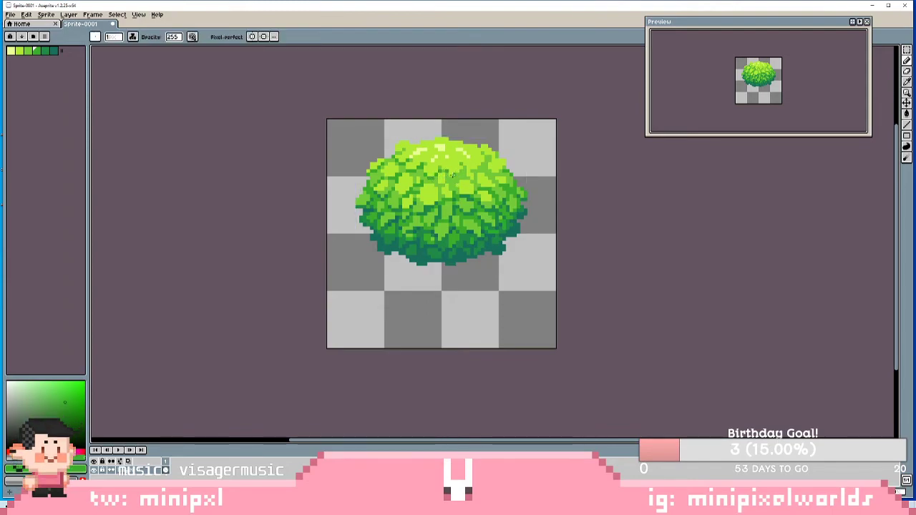
{"action": "key", "text": "ctrl"}
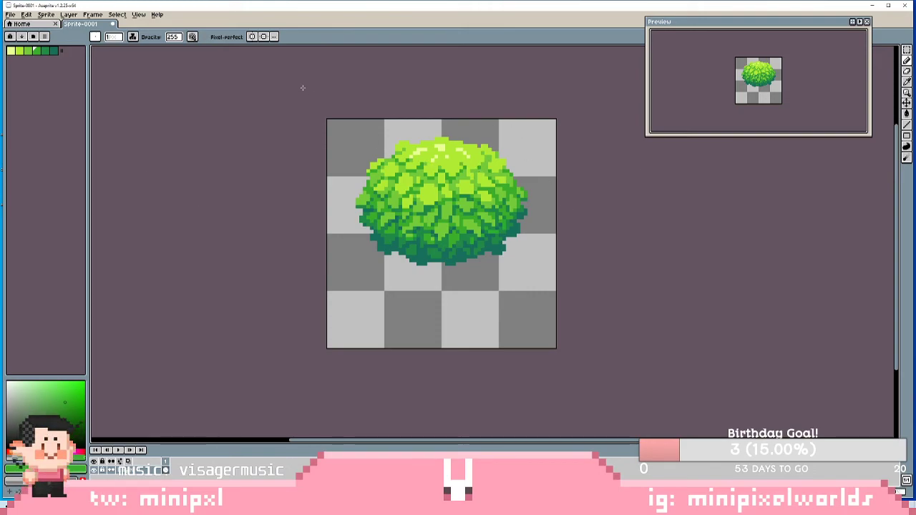
- Break up the large lime leaf at the bush's centre with the third swatch's green and fourth-swatch gaps
{"action": "key", "text": "i"}
{"action": "left_click", "coordinate": [444, 190]}
{"action": "key", "text": "b"}
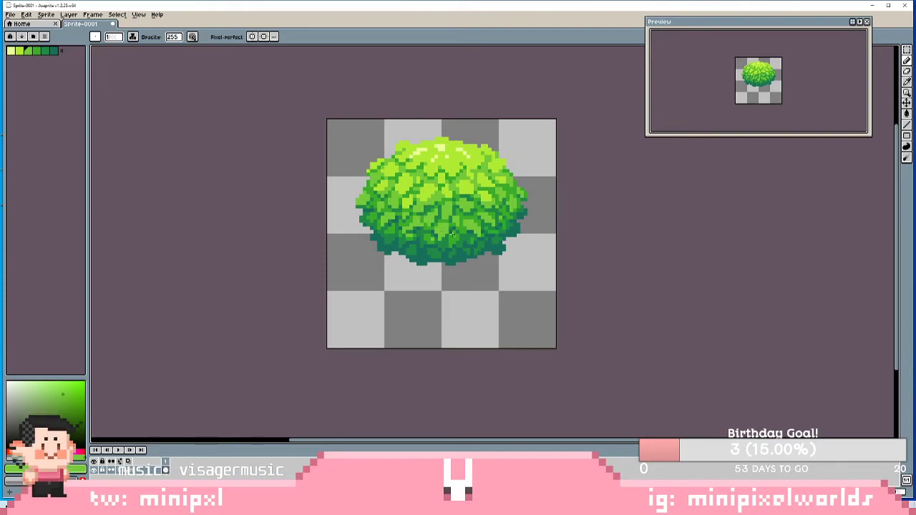
{"action": "key", "text": "i"}
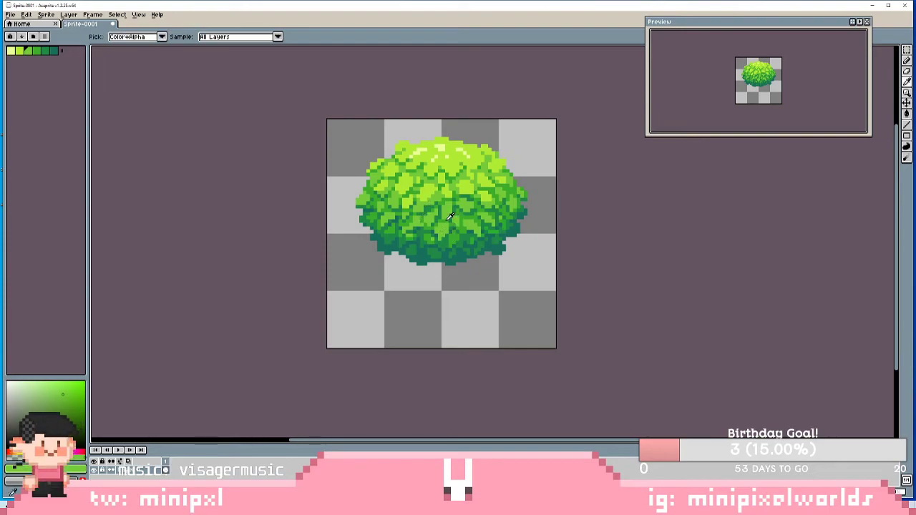
{"action": "left_click", "coordinate": [449, 217]}
{"action": "key", "text": "b"}
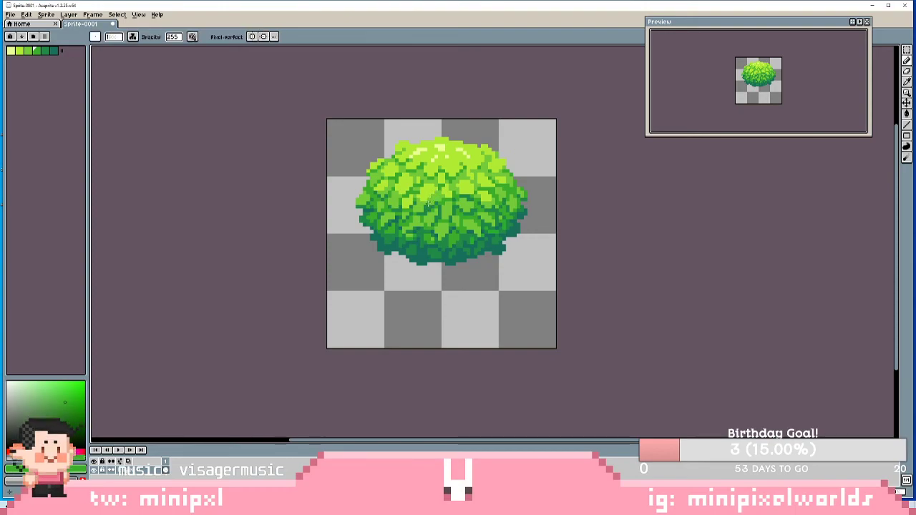
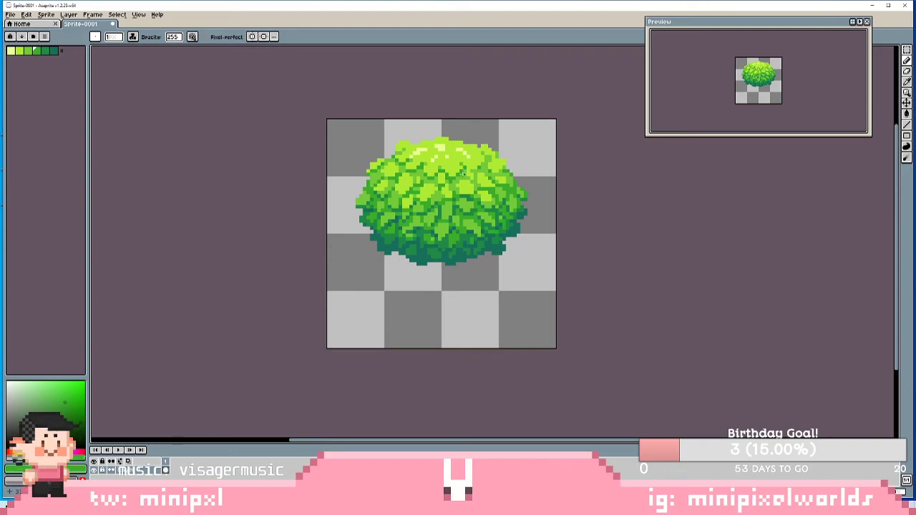
- Reshape the crown leaves with the third swatch's green and the second swatch's lime
{"action": "left_click", "coordinate": [464, 173], "text": "alt"}
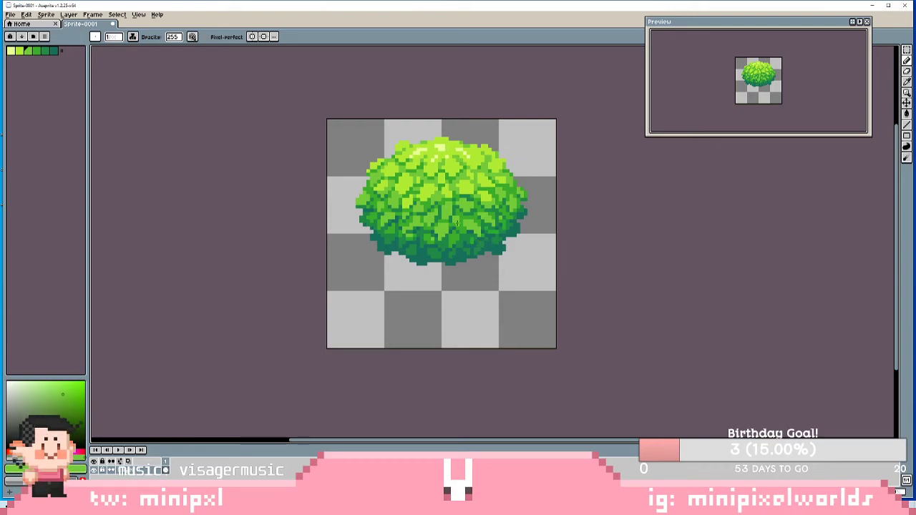
{"action": "left_click", "coordinate": [433, 161], "text": "alt"}
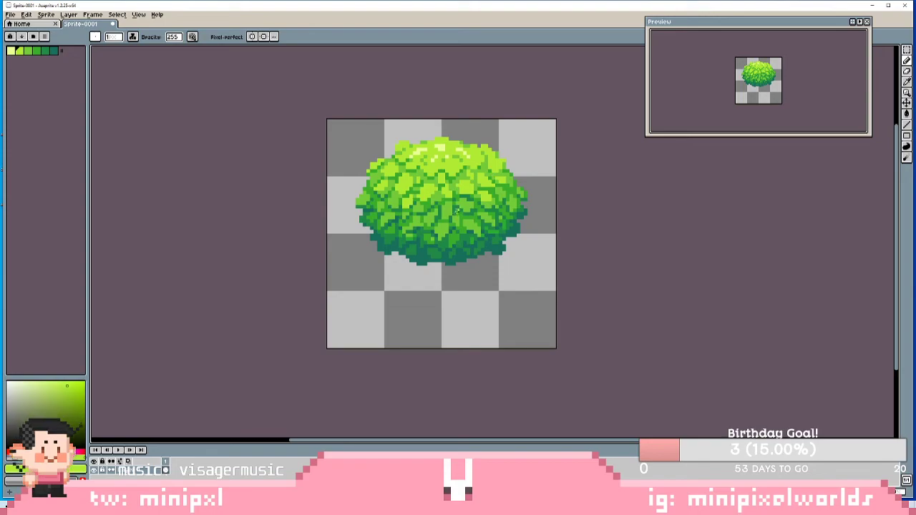
{"action": "left_click", "coordinate": [486, 166], "text": "alt"}
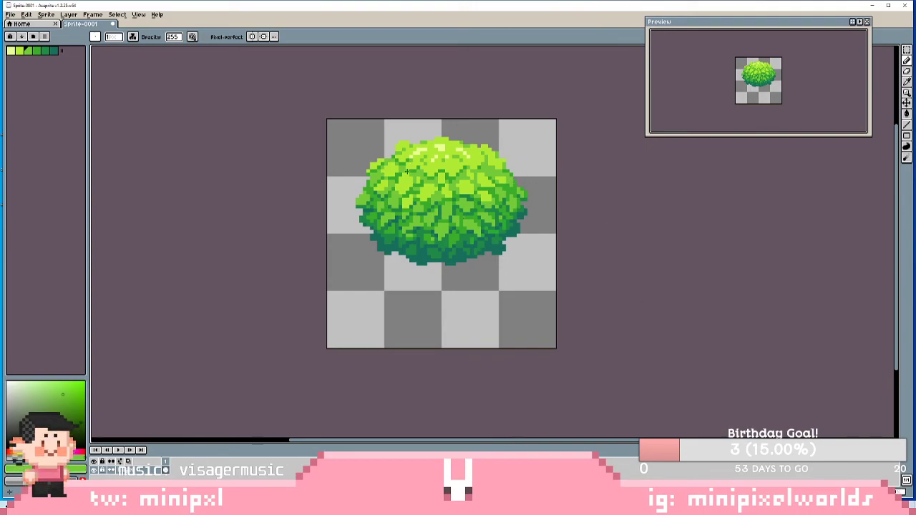
- Pencil palest yellow-green highlights on the upper and middle leaf tips and second-swatch lime highlights on the leaves around them
{"action": "key", "text": "i"}
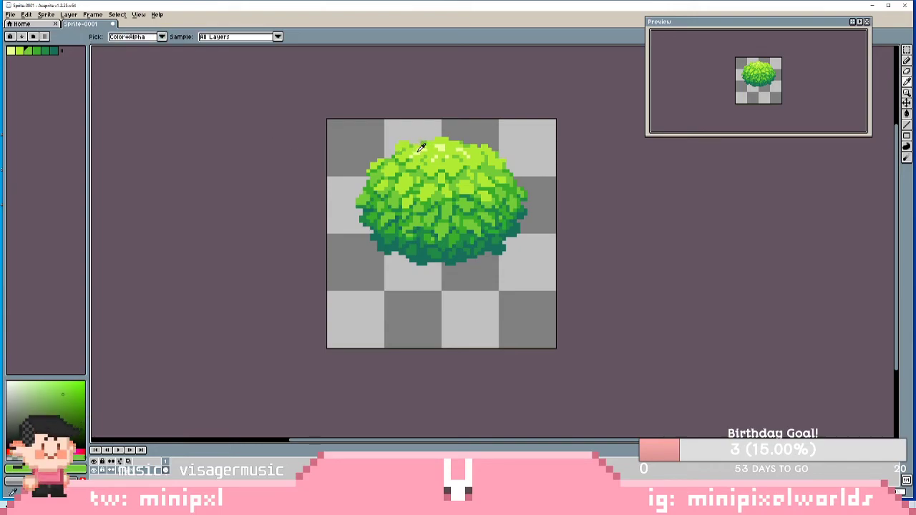
{"action": "left_click", "coordinate": [477, 156]}
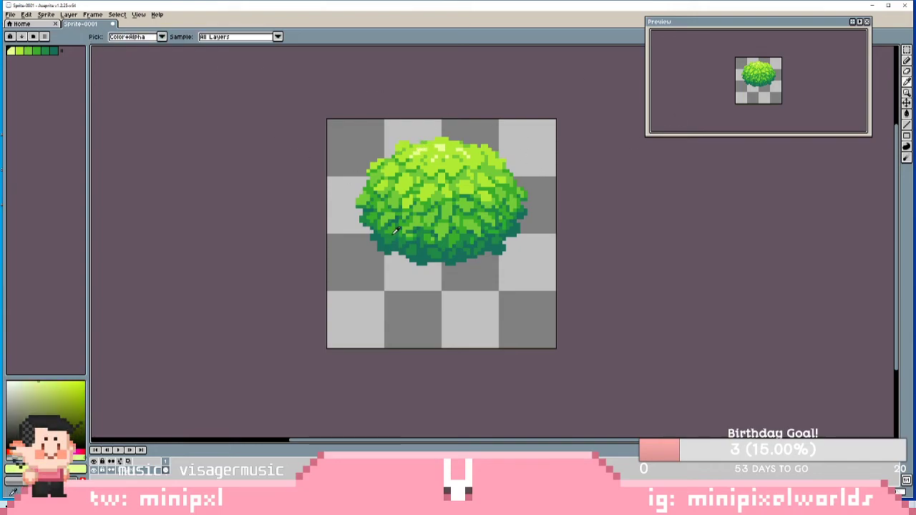
{"action": "key", "text": "b"}
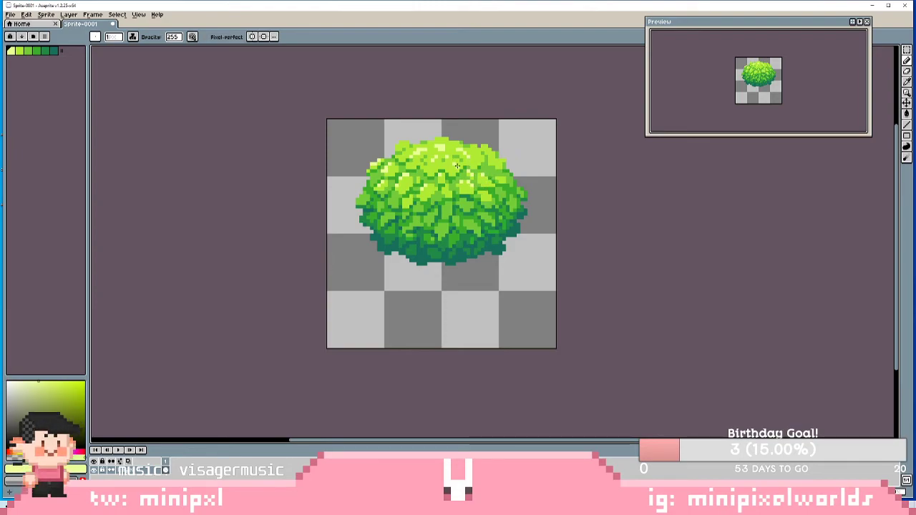
{"action": "key", "text": "v"}
{"action": "key", "text": "b"}
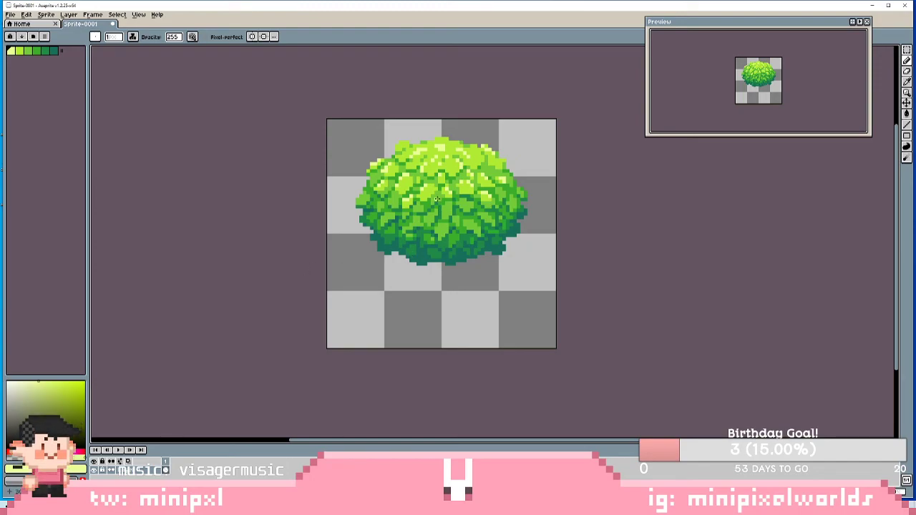
{"action": "left_click", "coordinate": [408, 180], "text": "alt"}
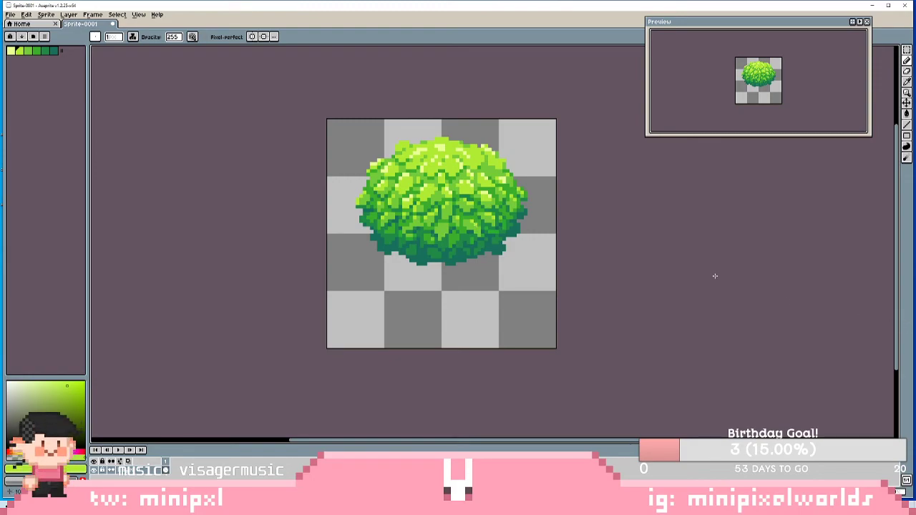
- Sample the third swatch's green and pencil small highlights on the lower middle leaves
{"action": "left_click", "coordinate": [452, 205], "text": "alt"}
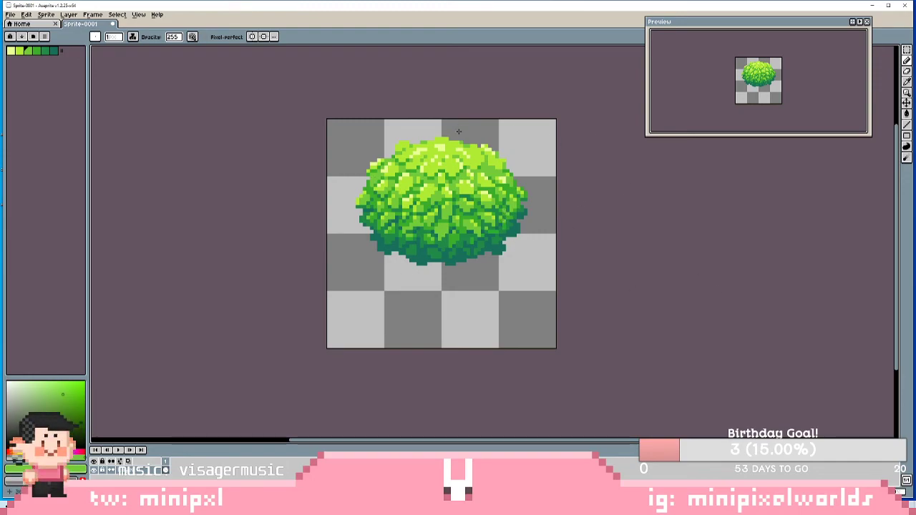
{"action": "scroll", "coordinate": [476, 179], "scroll_direction": "down", "scroll_amount": 4}
{"action": "scroll", "coordinate": [748, 100], "scroll_direction": "up", "scroll_amount": 1}
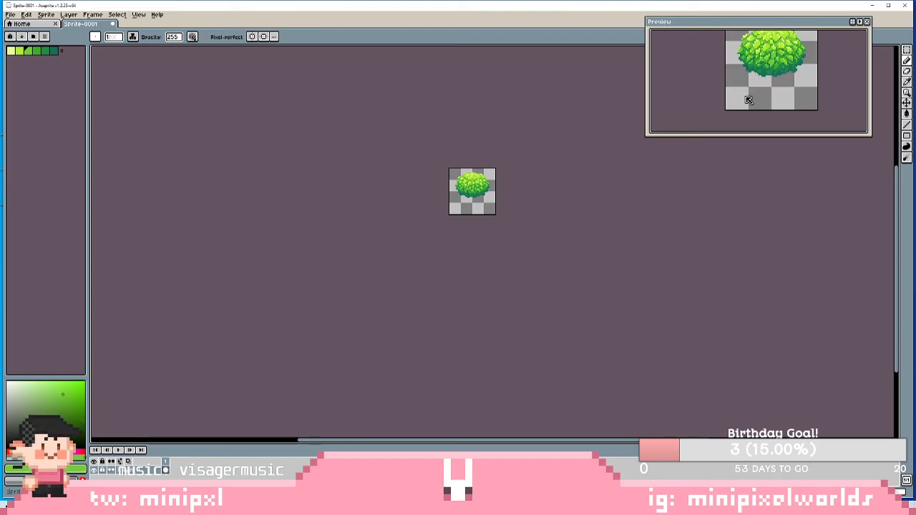
{"action": "scroll", "coordinate": [496, 201], "scroll_direction": "up", "scroll_amount": 4}
{"action": "scroll", "coordinate": [440, 195], "scroll_direction": "down", "scroll_amount": 1}
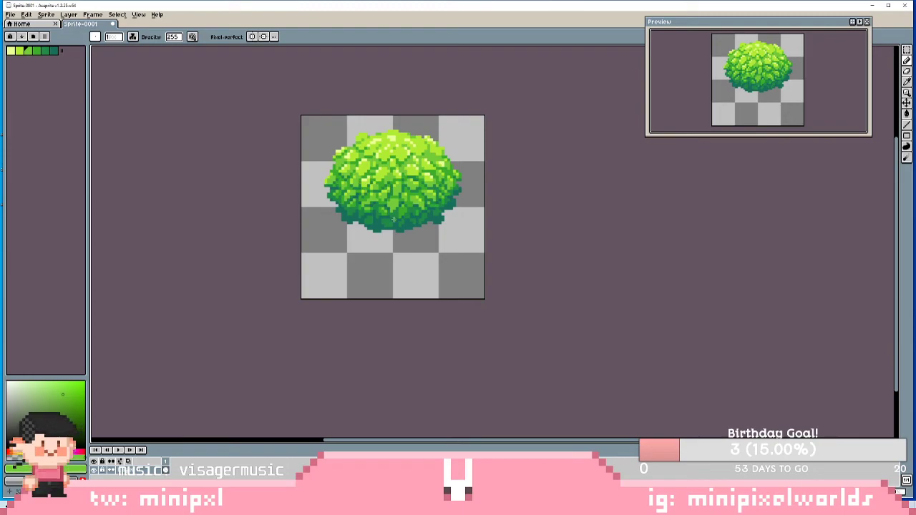
{"action": "scroll", "coordinate": [797, 94], "scroll_direction": "down", "scroll_amount": 1}
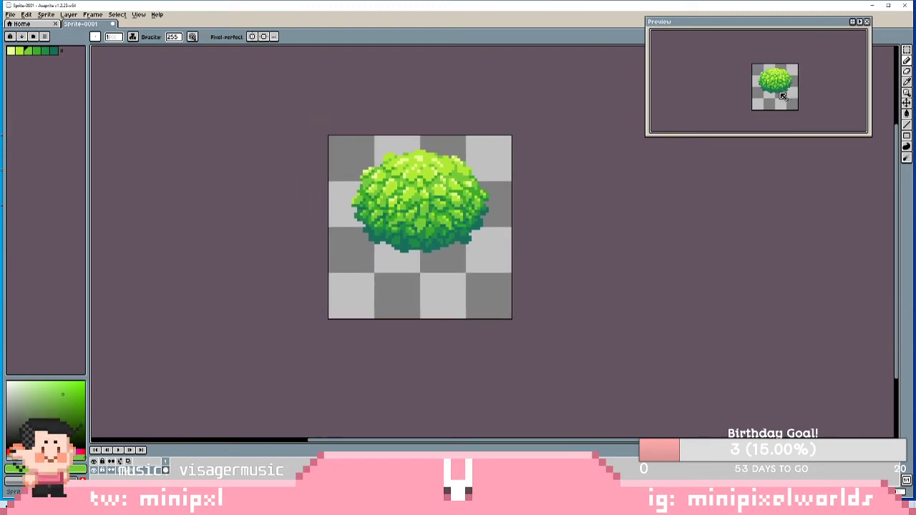
{"action": "scroll", "coordinate": [769, 85], "scroll_direction": "up", "scroll_amount": 1}
{"action": "scroll", "coordinate": [769, 85], "scroll_direction": "down", "scroll_amount": 1}
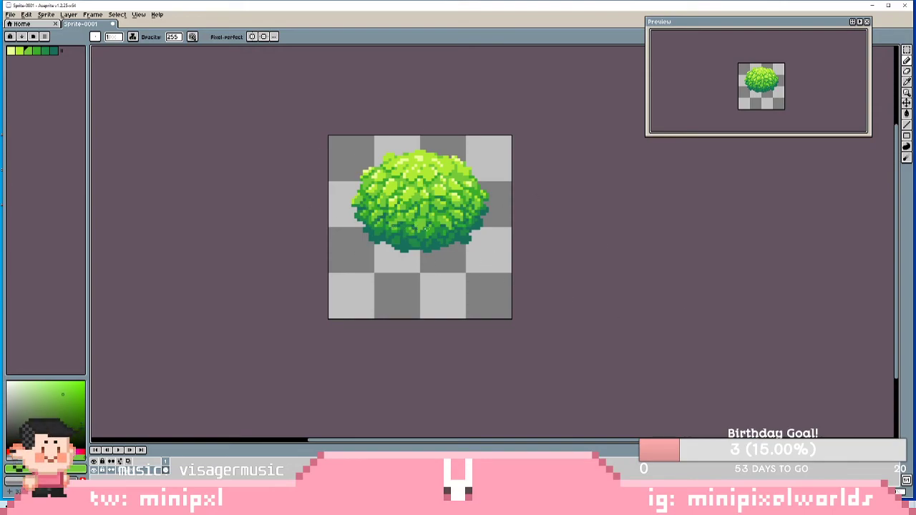
- Sample the fourth swatch's green, pencil small leaf highlights across the dark base, and undo the last stroke
{"action": "key", "text": "alt"}
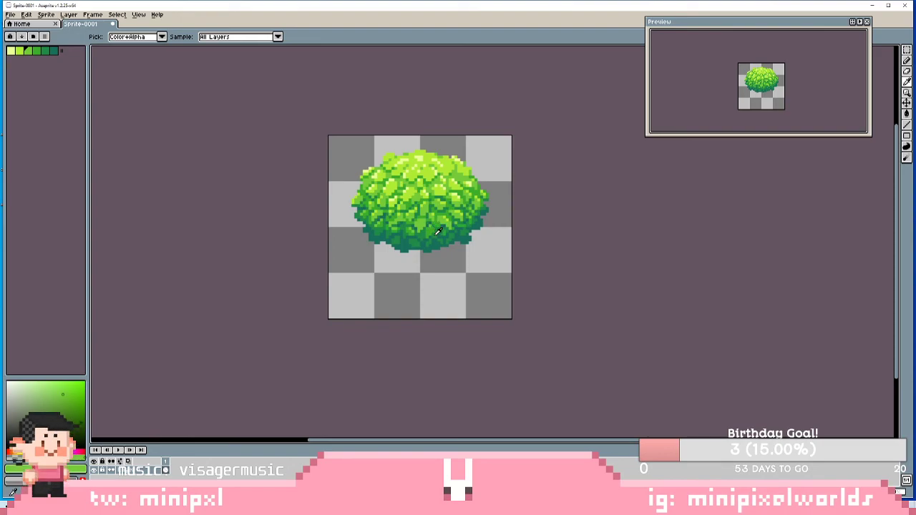
{"action": "left_click", "coordinate": [438, 231]}
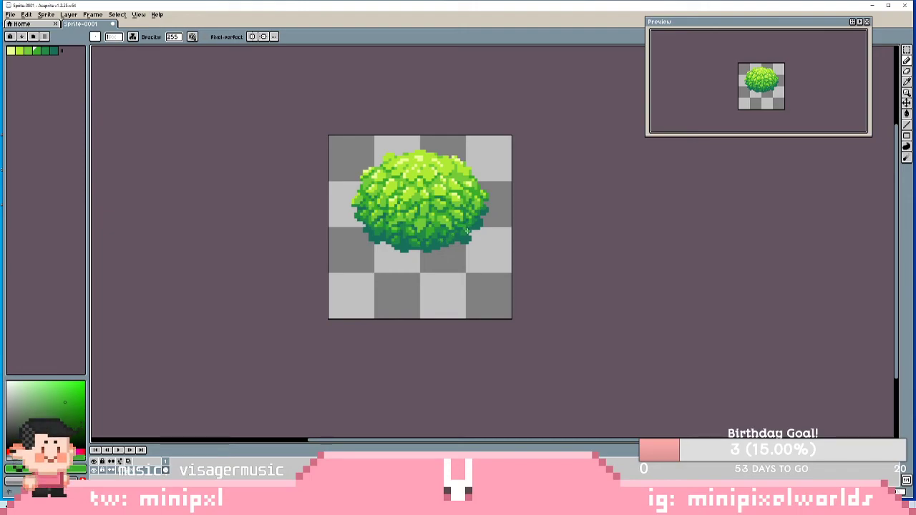
{"action": "left_click", "coordinate": [468, 231], "text": "ctrl"}
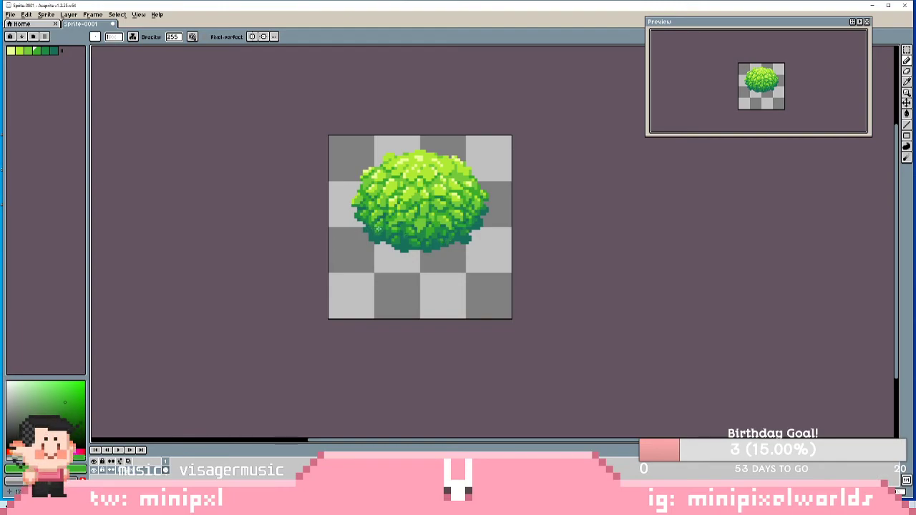
{"action": "key", "text": "ctrl+z"}
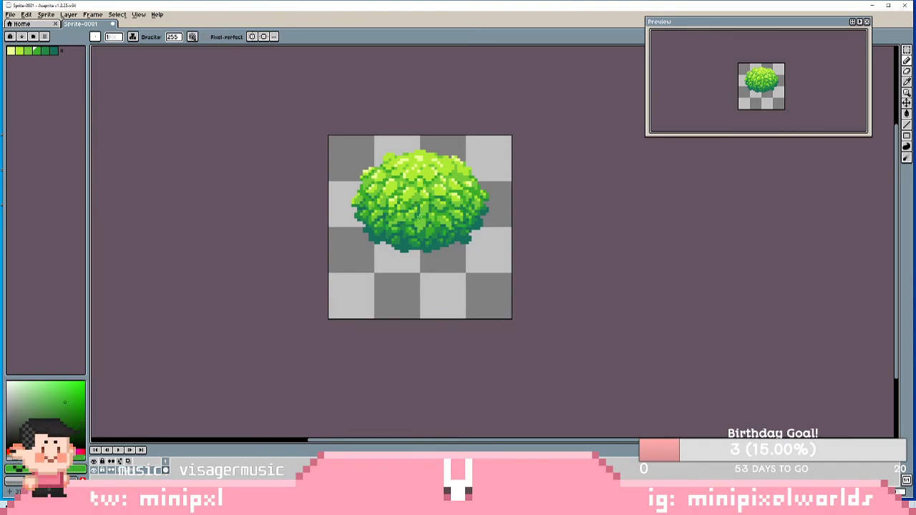
- Touch up the central leaves with the second swatch's lime and the lower left shading with the fifth swatch's dark green
{"action": "key", "text": "i"}
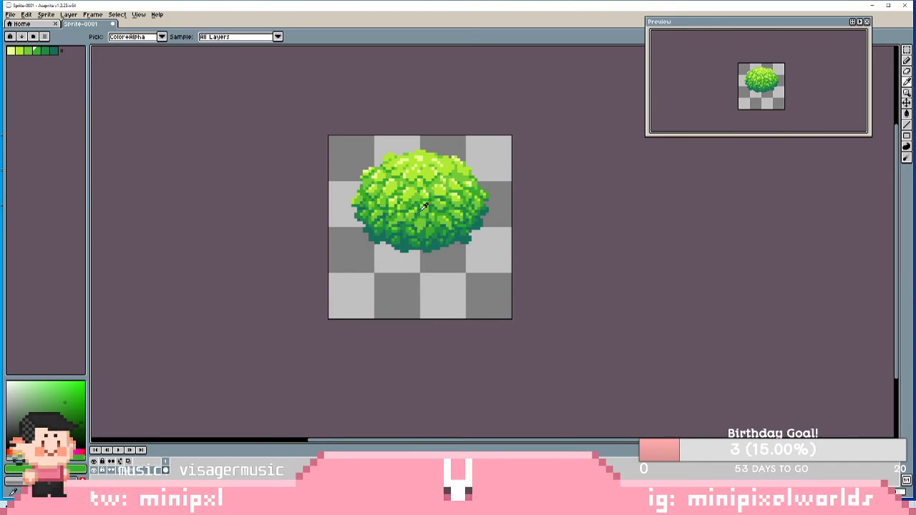
{"action": "left_click", "coordinate": [427, 216]}
{"action": "key", "text": "b"}
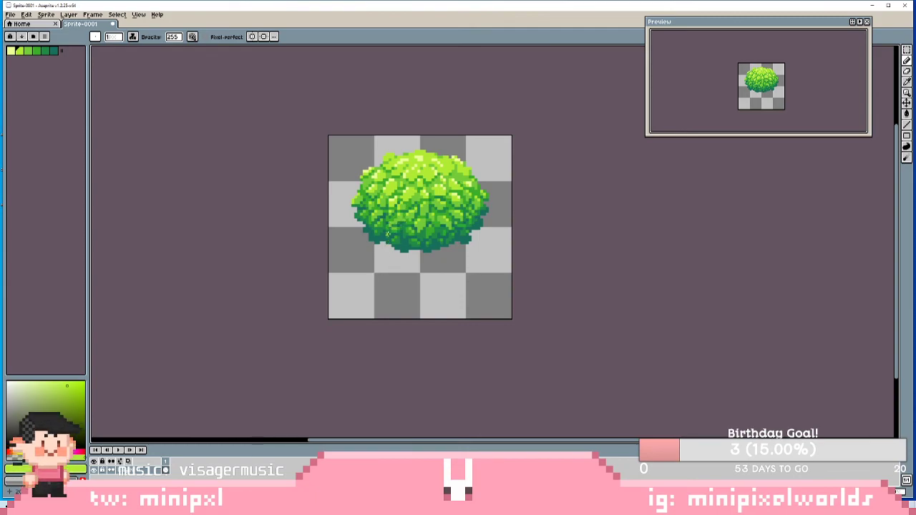
{"action": "key", "text": "i"}
{"action": "left_click", "coordinate": [393, 226]}
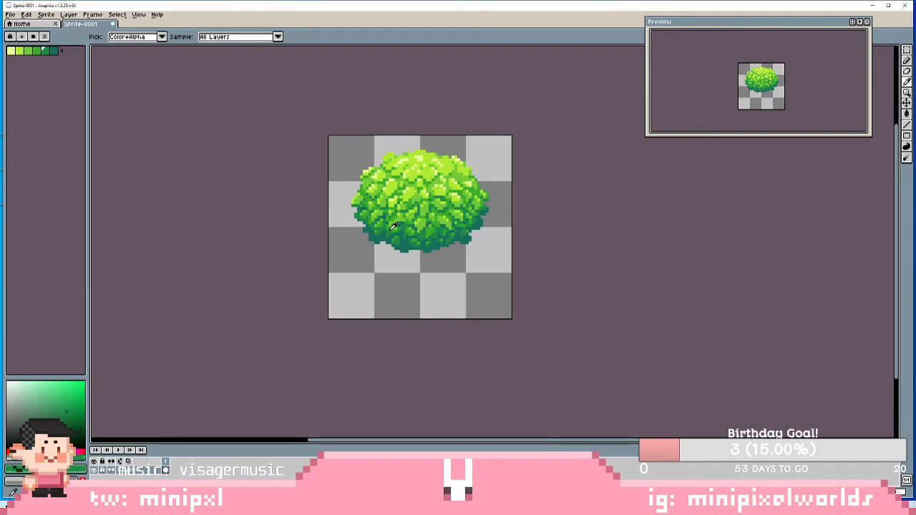
{"action": "key", "text": "b"}
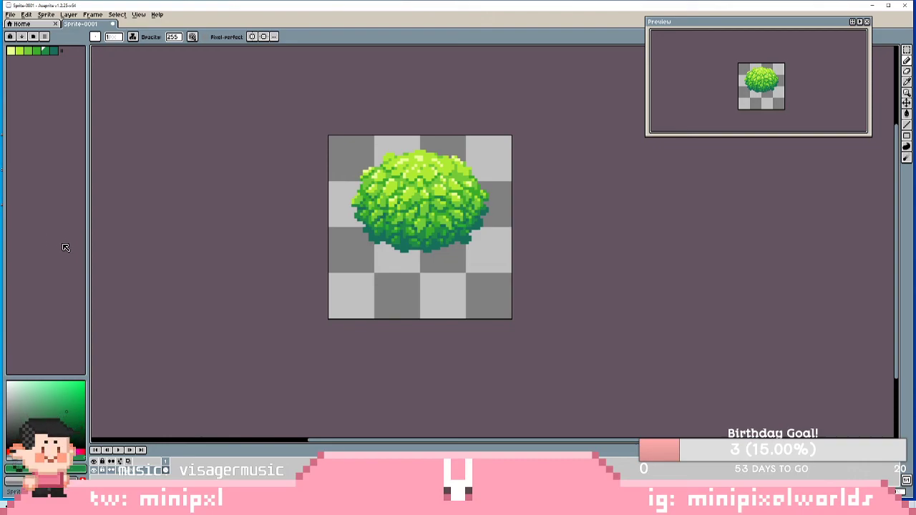
- Mix a custom teal from the sixth swatch, undo the last stroke, and set the pencil's ink to Simple Ink
{"action": "left_click", "coordinate": [54, 51]}
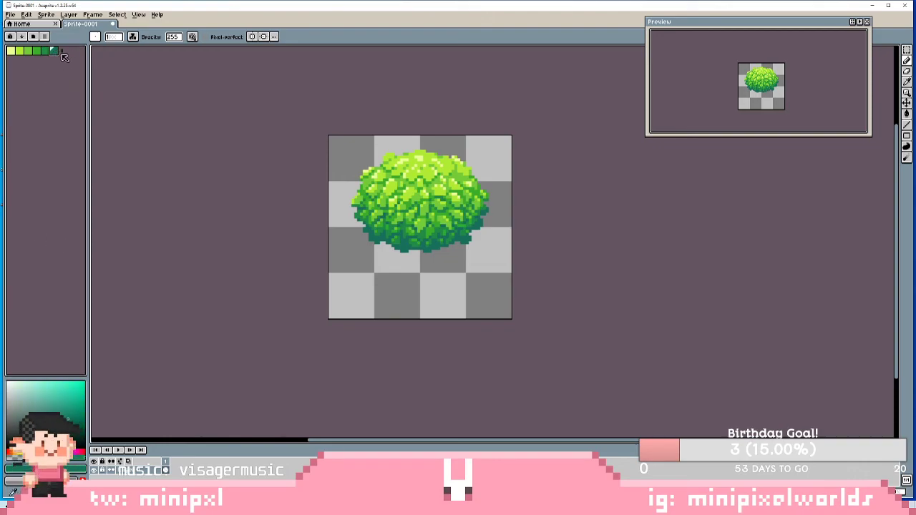
{"action": "left_click", "coordinate": [72, 415]}
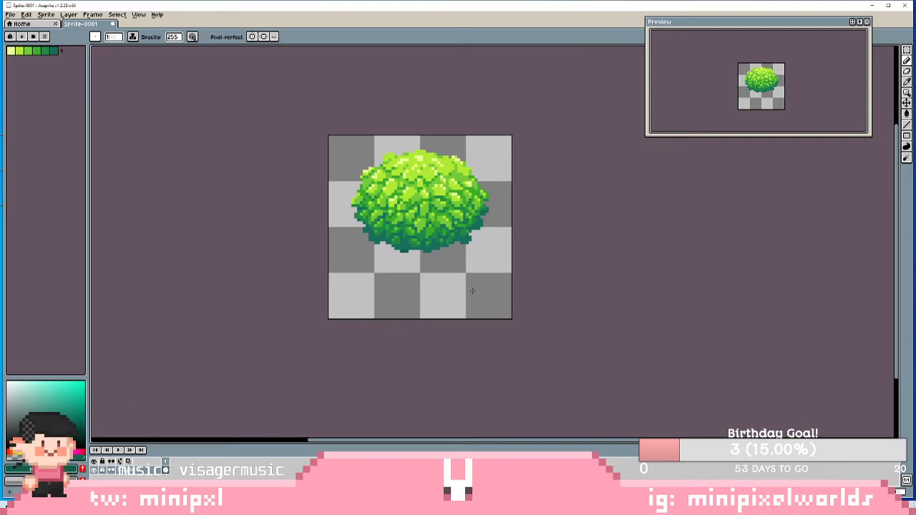
{"action": "key", "text": "ctrl+z"}
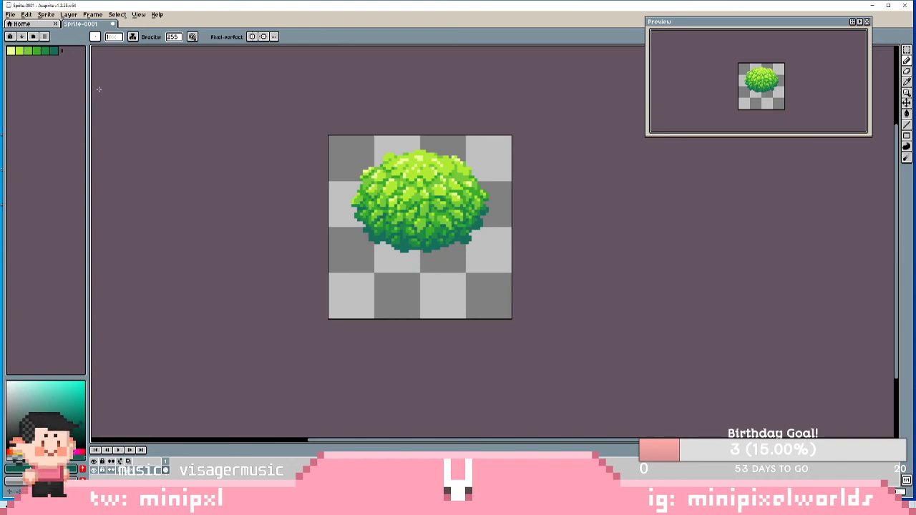
{"action": "left_click", "coordinate": [133, 37]}
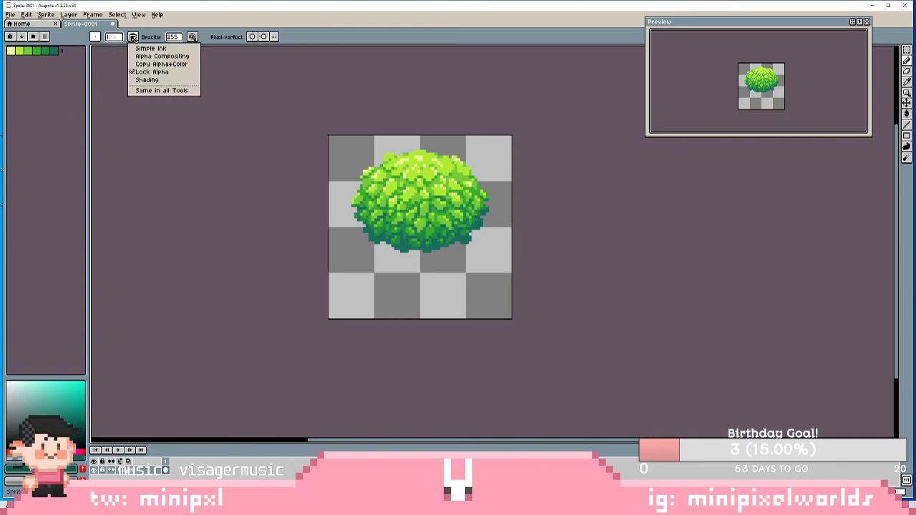
{"action": "left_click", "coordinate": [173, 49]}
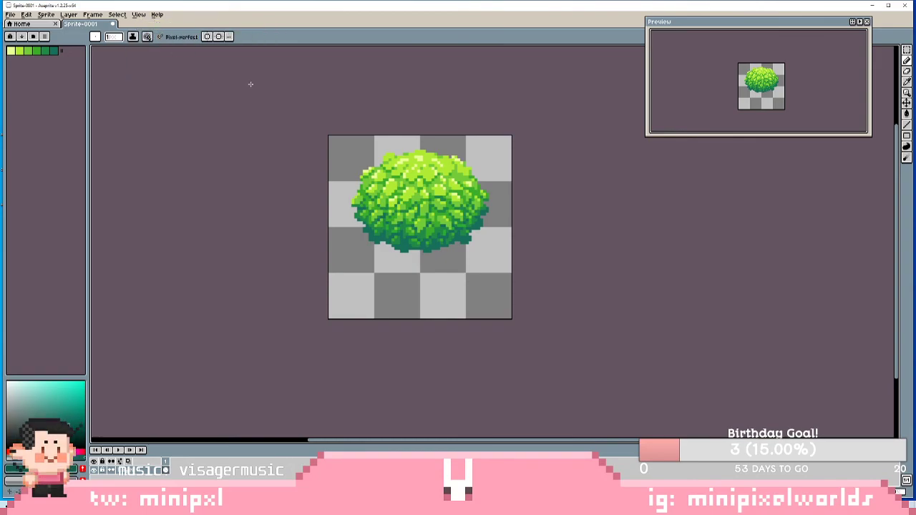
{"action": "left_click", "coordinate": [147, 36]}
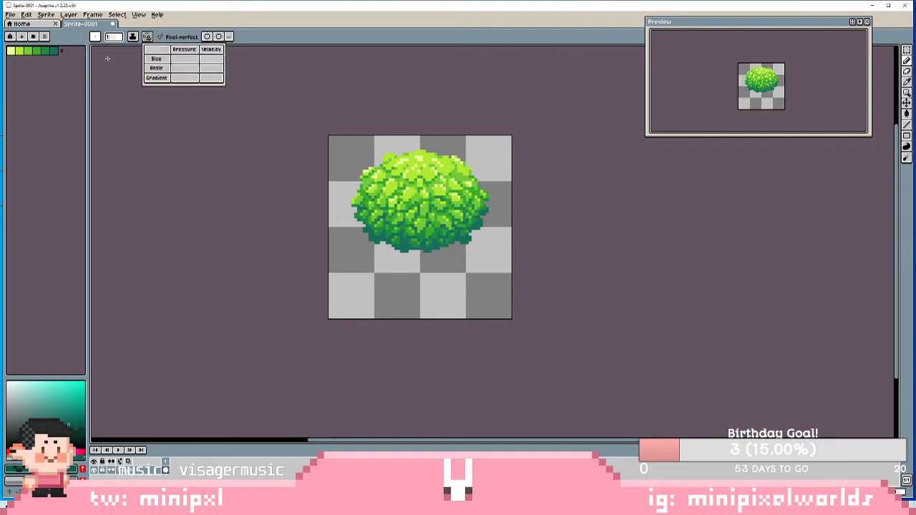
{"action": "left_click", "coordinate": [146, 36]}
{"action": "left_click", "coordinate": [227, 37]}
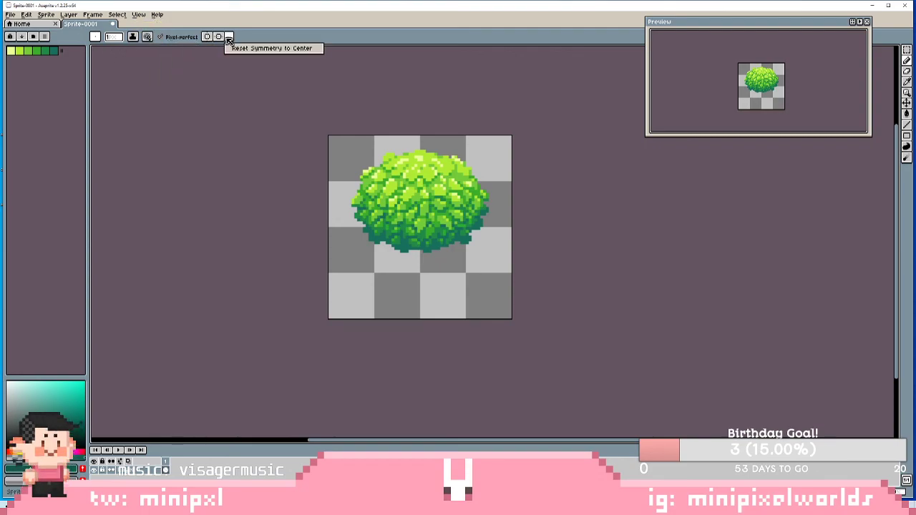
{"action": "left_click", "coordinate": [139, 14]}
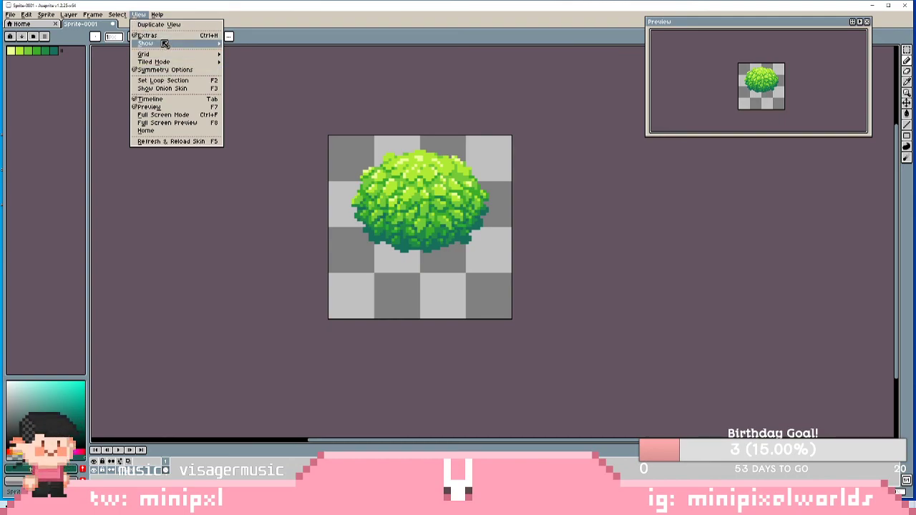
{"action": "mouse_move", "coordinate": [165, 44]}
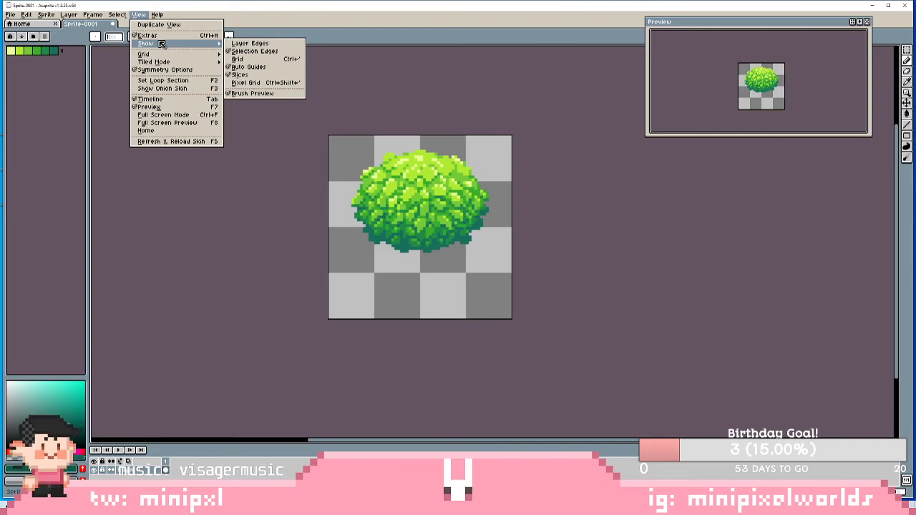
{"action": "mouse_move", "coordinate": [163, 62]}
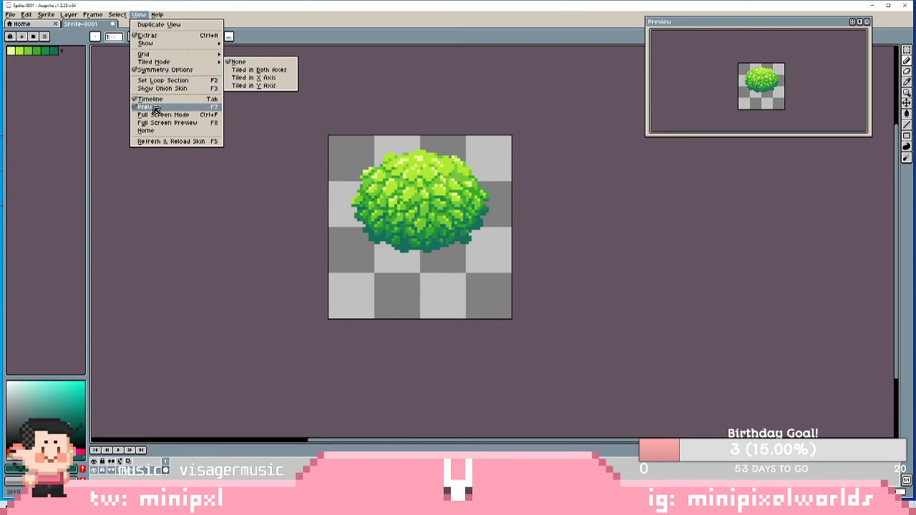
{"action": "left_click", "coordinate": [123, 17]}
{"action": "left_click", "coordinate": [81, 18]}
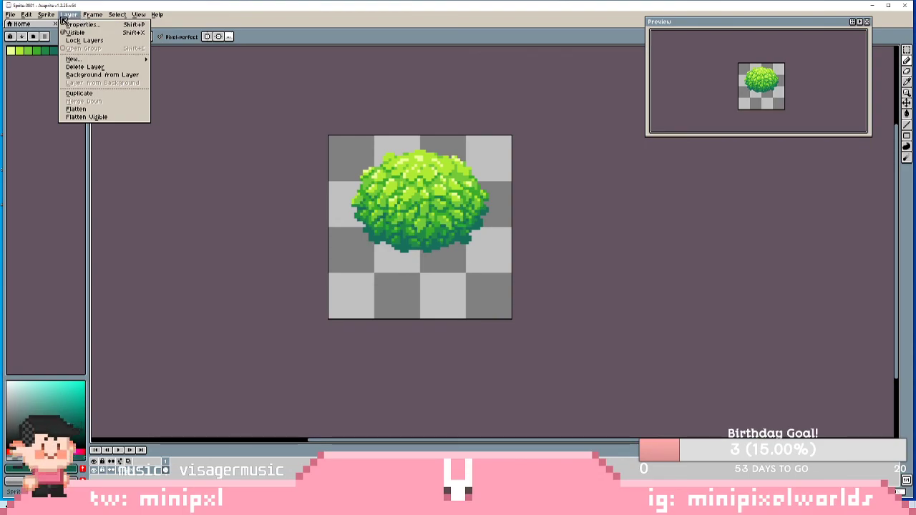
{"action": "mouse_move", "coordinate": [50, 16]}
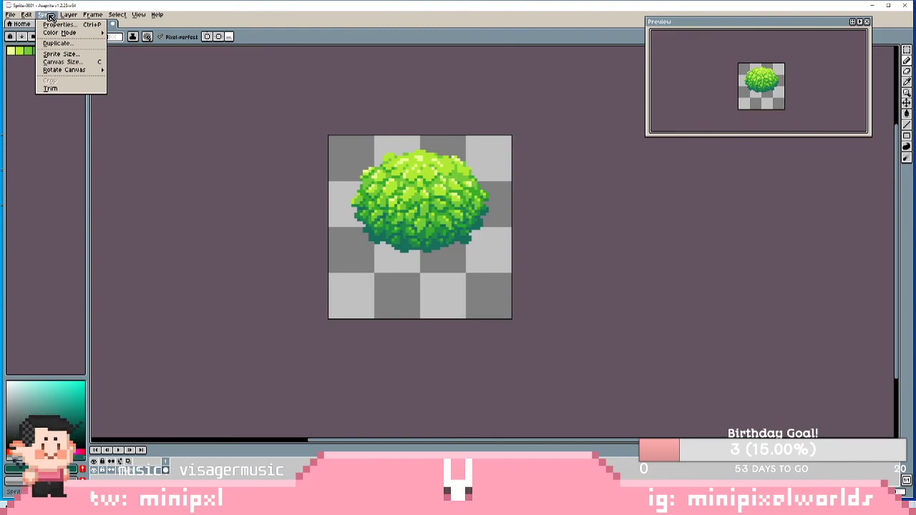
{"action": "mouse_move", "coordinate": [52, 34]}
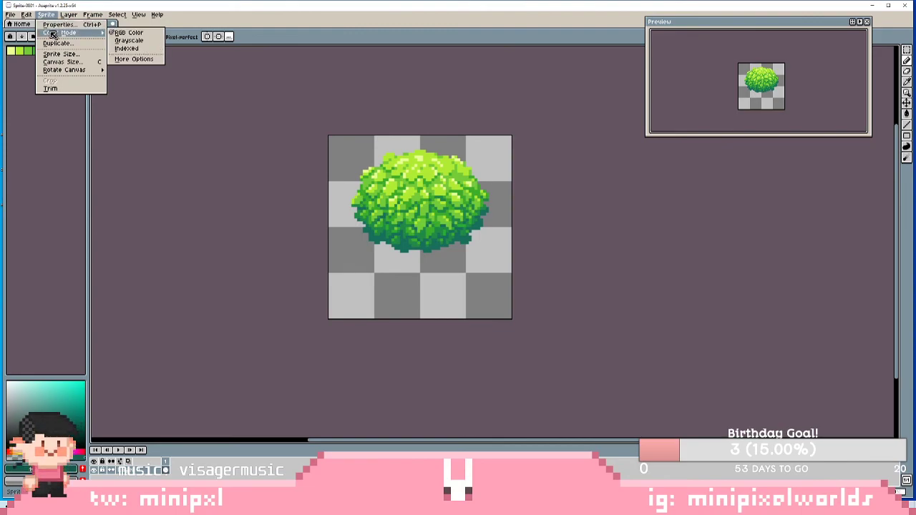
{"action": "left_click", "coordinate": [289, 106]}
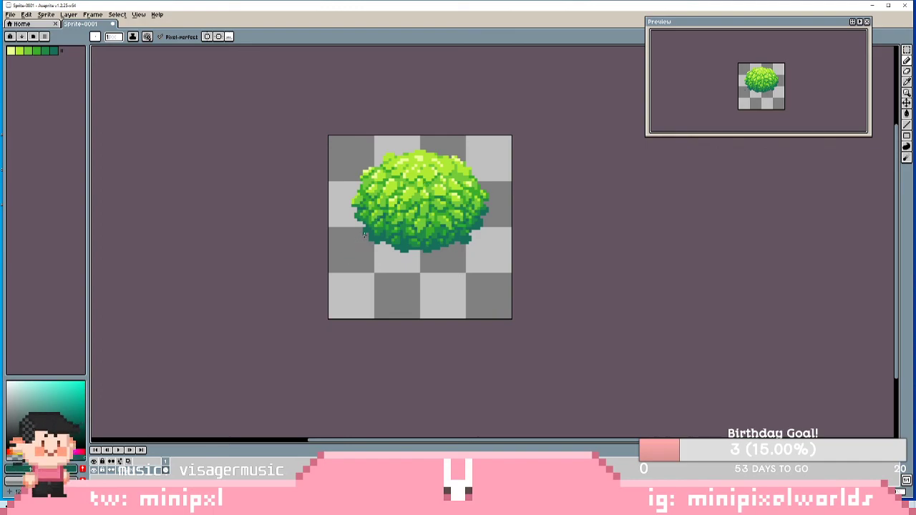
- Undo the last stroke and pencil a darker teal outline along the bush's bottom and lower side edges
{"action": "scroll", "coordinate": [364, 234], "scroll_direction": "up", "scroll_amount": 3}
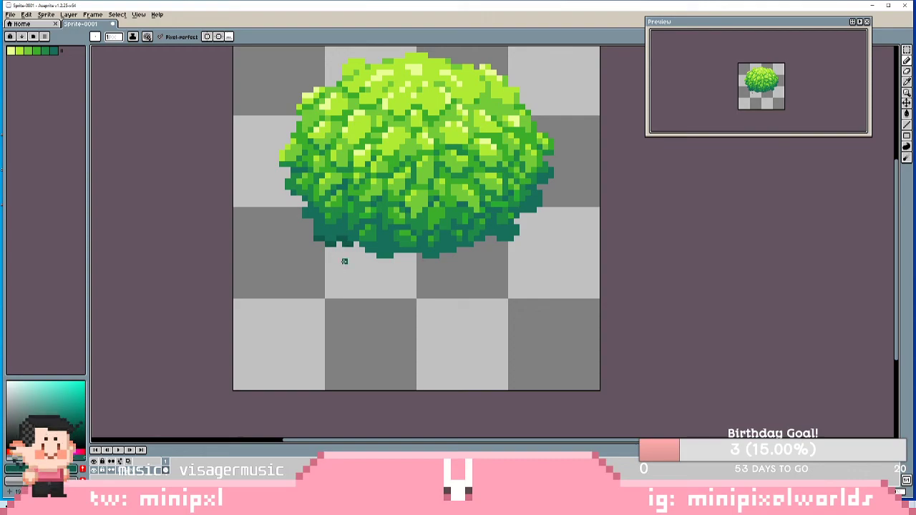
{"action": "key", "text": "ctrl+z"}
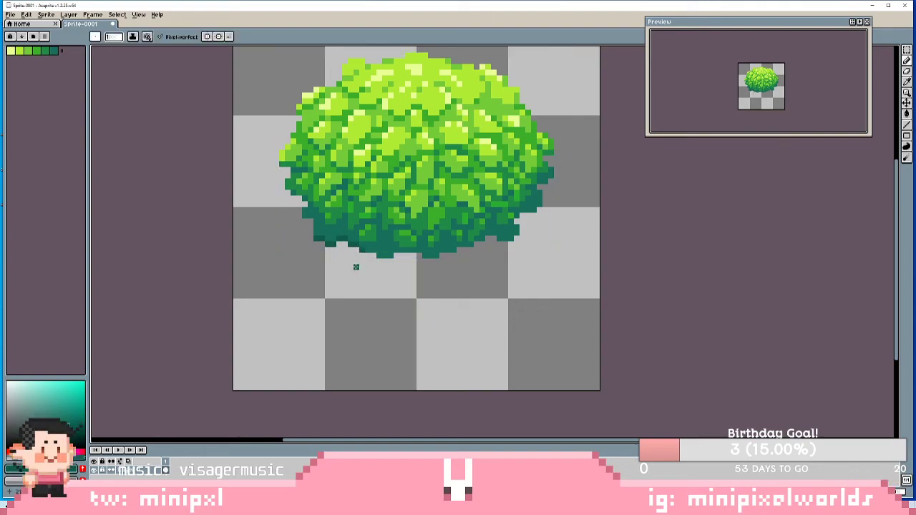
{"action": "left_click_drag", "start_coordinate": [378, 260], "coordinate": [438, 261]}
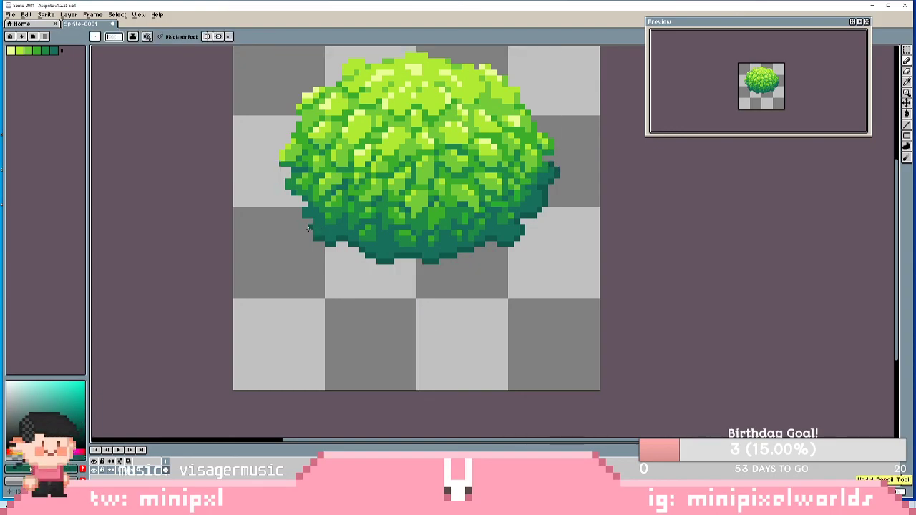
{"action": "left_click_drag", "start_coordinate": [311, 221], "coordinate": [307, 221]}
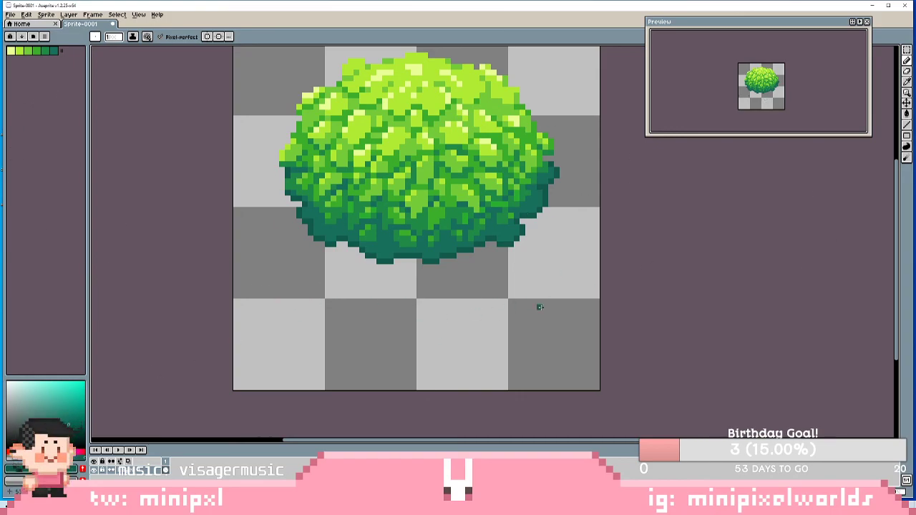
- Sample the sixth swatch's teal and outline the bush's middle left and right edges, redoing the left leaf stroke
{"action": "key", "text": "i"}
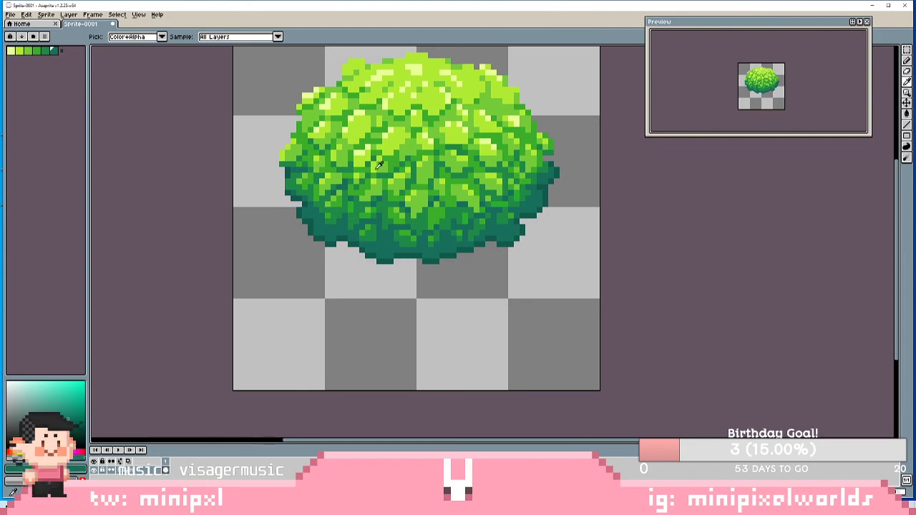
{"action": "key", "text": "b"}
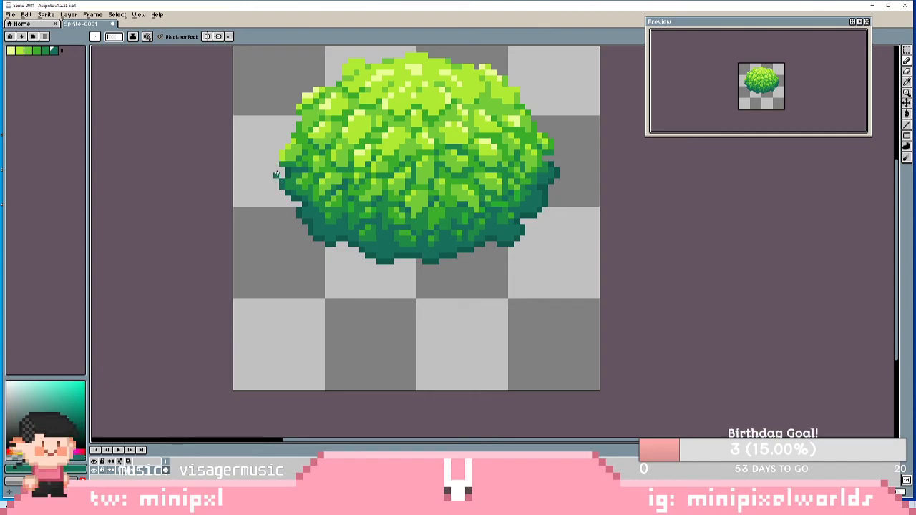
{"action": "left_click_drag", "start_coordinate": [282, 170], "coordinate": [279, 152]}
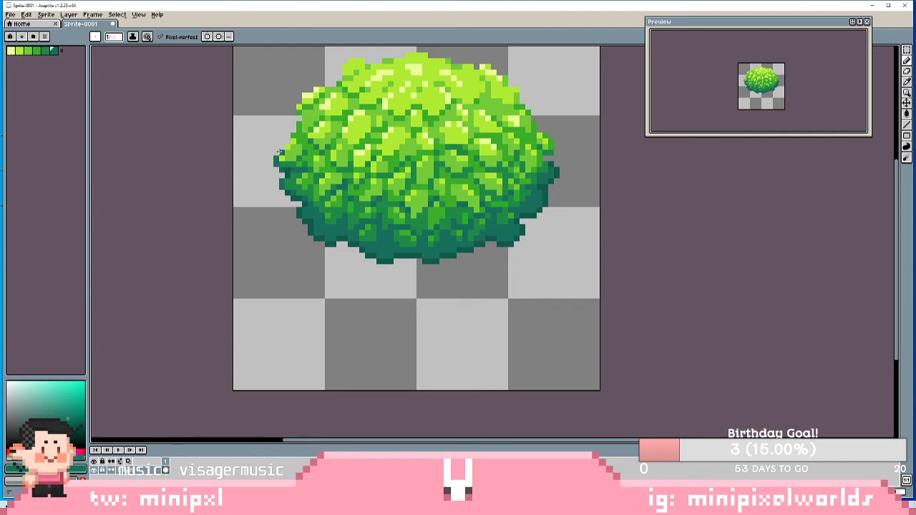
{"action": "key", "text": "ctrl+z"}
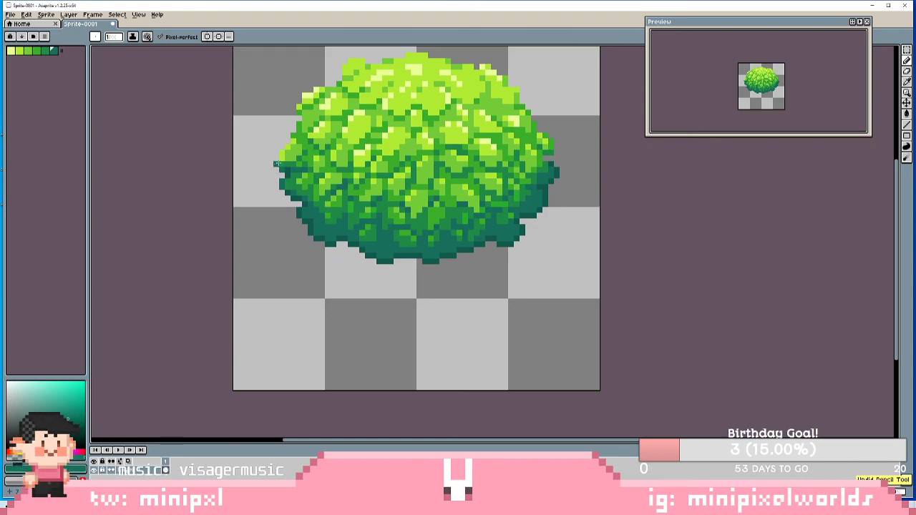
{"action": "left_click_drag", "start_coordinate": [278, 150], "coordinate": [287, 140]}
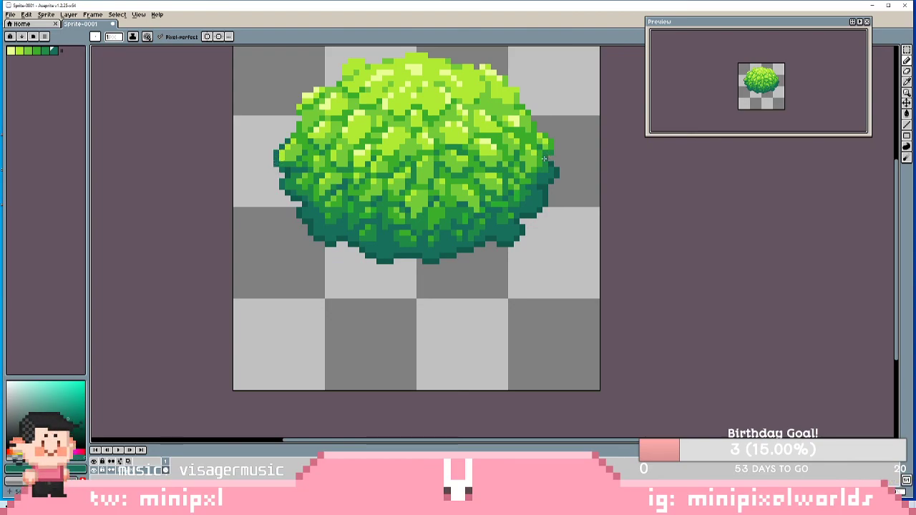
{"action": "mouse_move", "coordinate": [546, 158]}
{"action": "left_mouse_down"}
{"action": "mouse_move", "coordinate": [555, 140]}
{"action": "mouse_move", "coordinate": [540, 129]}
{"action": "left_mouse_up"}
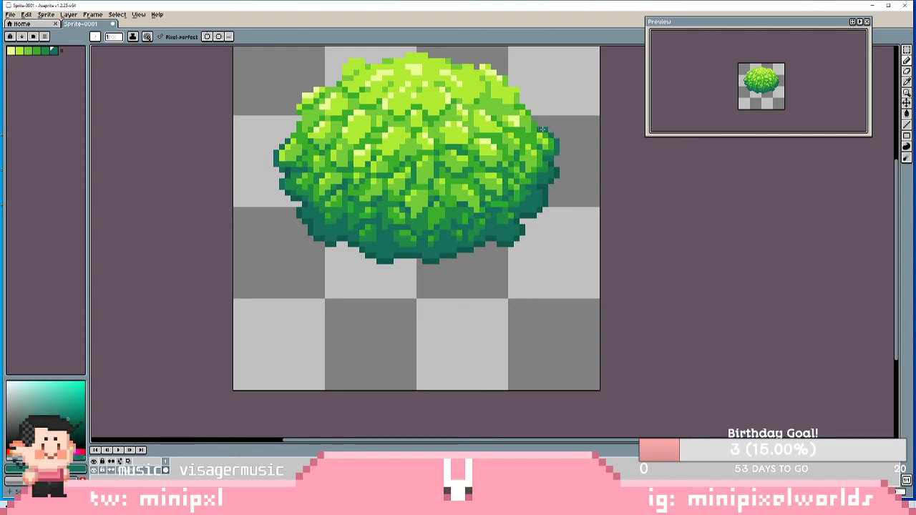
{"action": "left_click", "coordinate": [539, 123]}
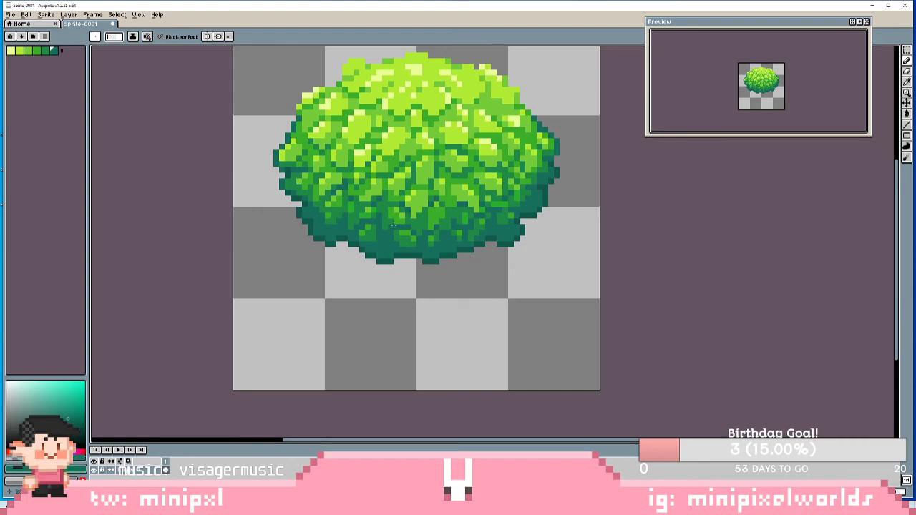
- Outline the bush's upper side edges with the fifth swatch's dark green and its top edge with the fourth swatch's green
{"action": "key", "text": "alt"}
{"action": "left_click", "coordinate": [365, 200]}
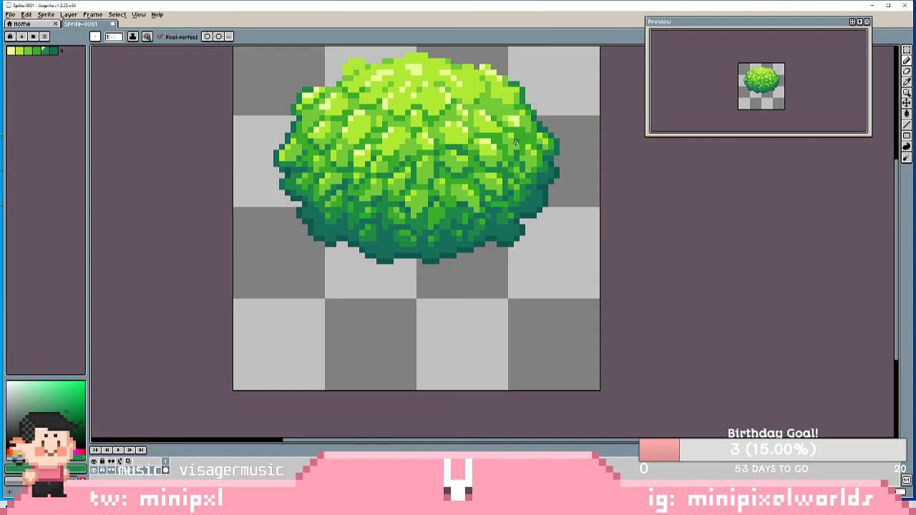
{"action": "key", "text": "i"}
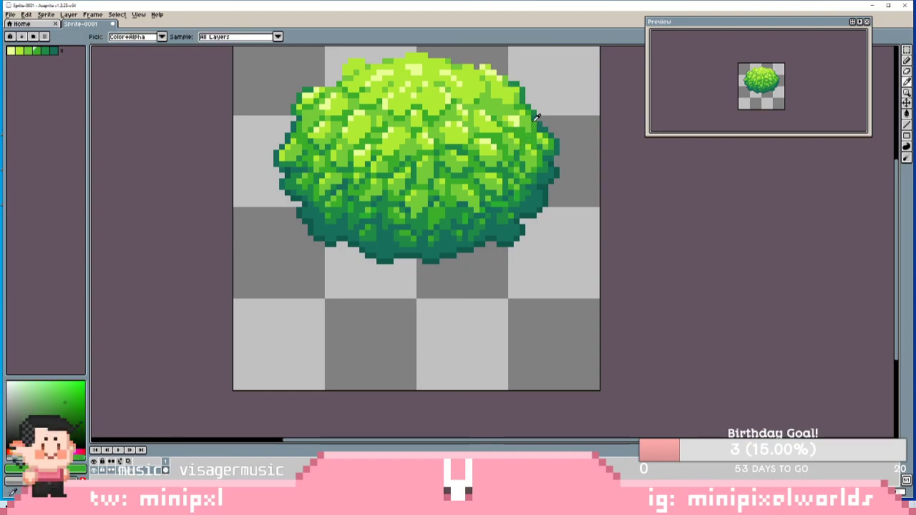
{"action": "key", "text": "b"}
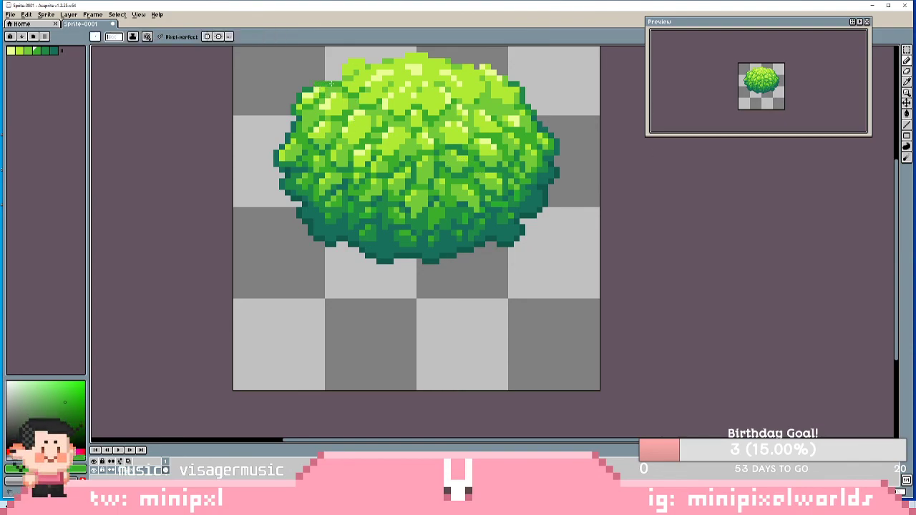
{"action": "left_click_drag", "start_coordinate": [342, 89], "coordinate": [348, 96]}
{"action": "key", "text": "ctrl+z"}
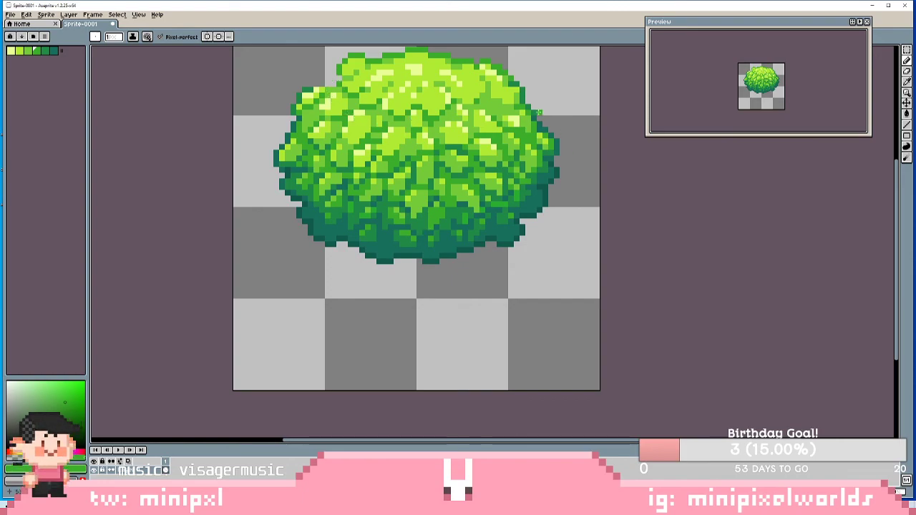
- Sample the fifth swatch's dark green, touch up the upper outline, and undo the last stroke
{"action": "key", "text": "i"}
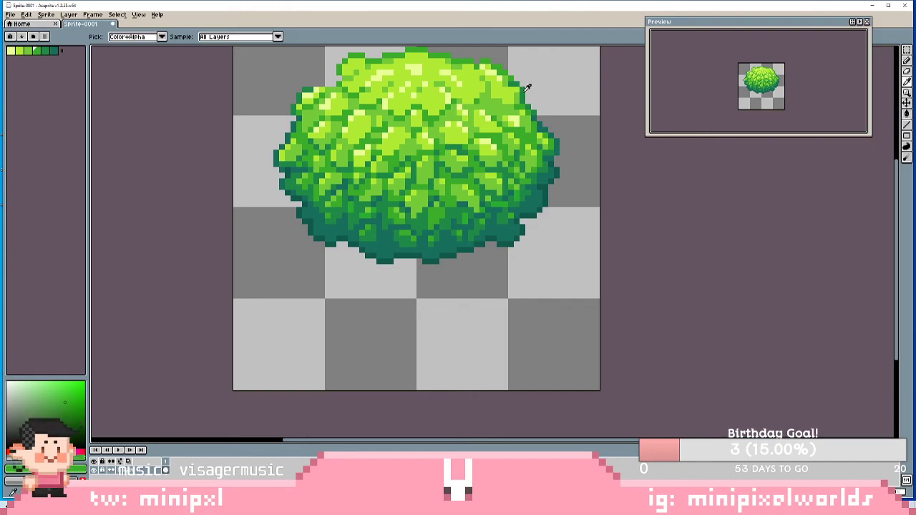
{"action": "key", "text": "b"}
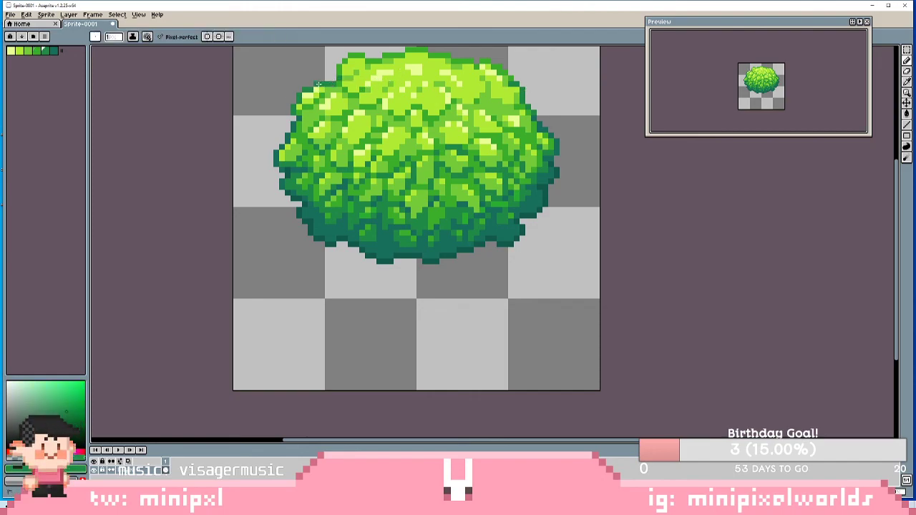
{"action": "scroll", "coordinate": [518, 200], "scroll_direction": "down", "scroll_amount": 1}
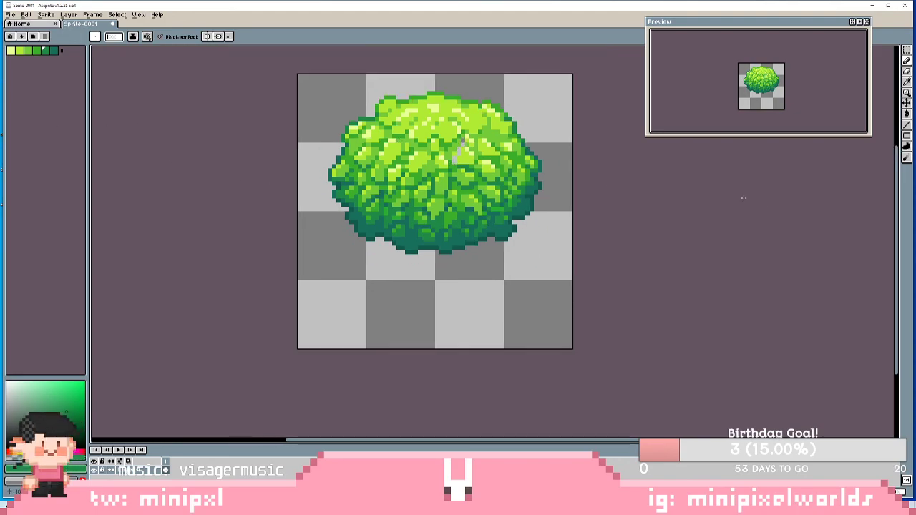
{"action": "key", "text": "ctrl+z"}
{"action": "left_click_drag", "start_coordinate": [603, 165], "coordinate": [578, 182]}
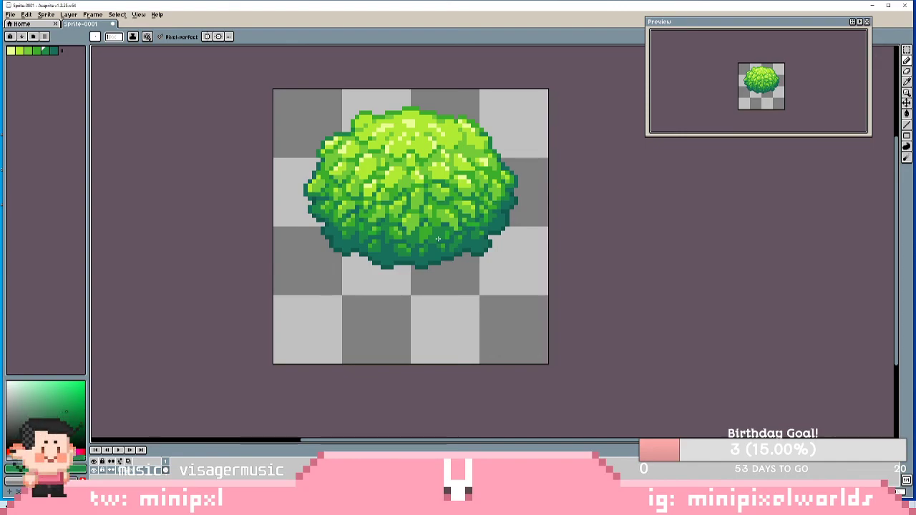
- Switch to the Streamlabs OBS window
{"action": "mouse_move", "coordinate": [324, 507]}
{"action": "left_click", "coordinate": [286, 463]}
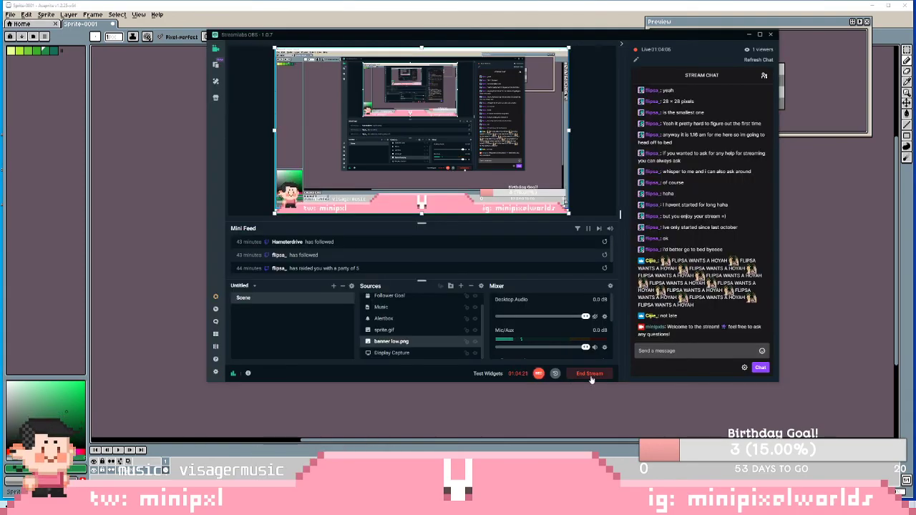